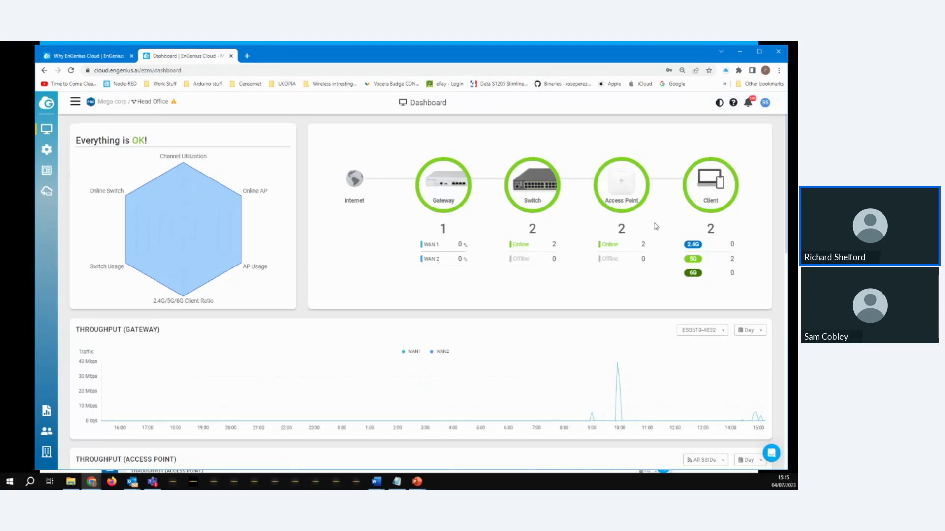
Step: Look over the account options and the networks inside the Test environment organization
click(764, 104)
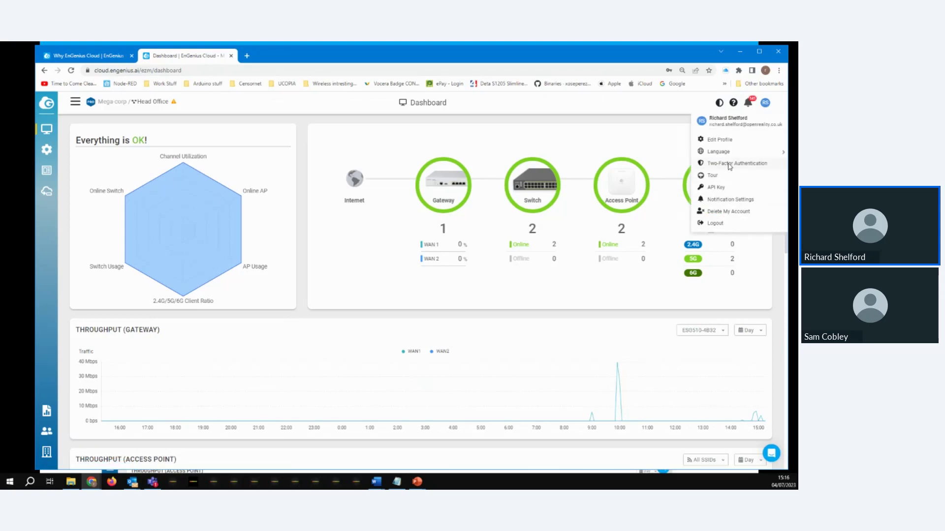
click(397, 302)
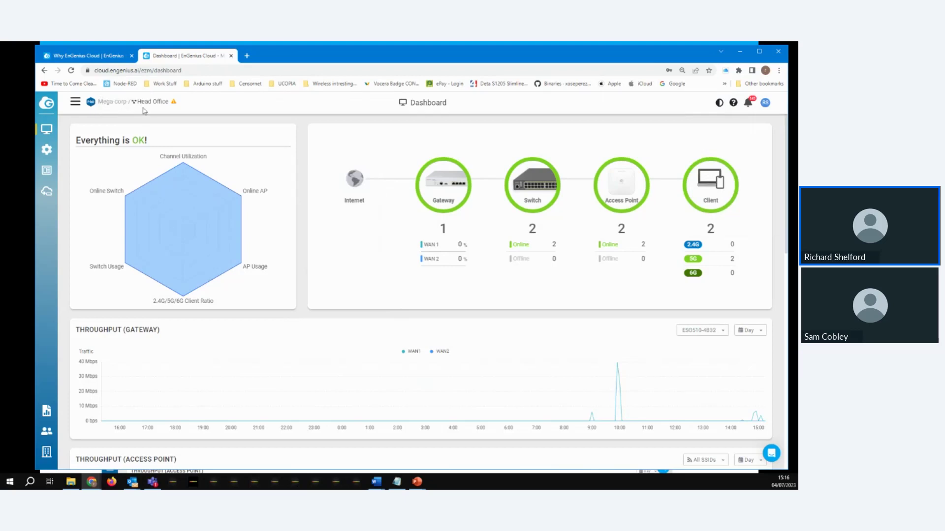
click(76, 103)
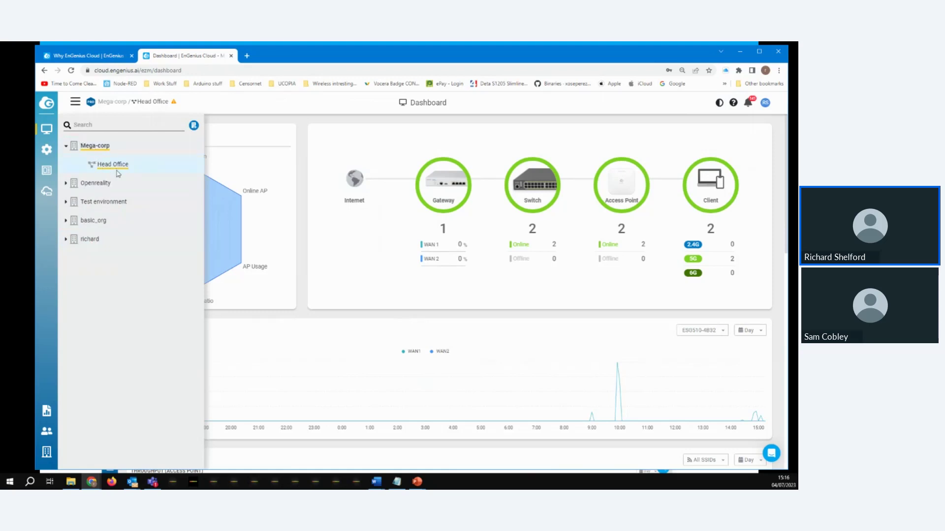
click(67, 202)
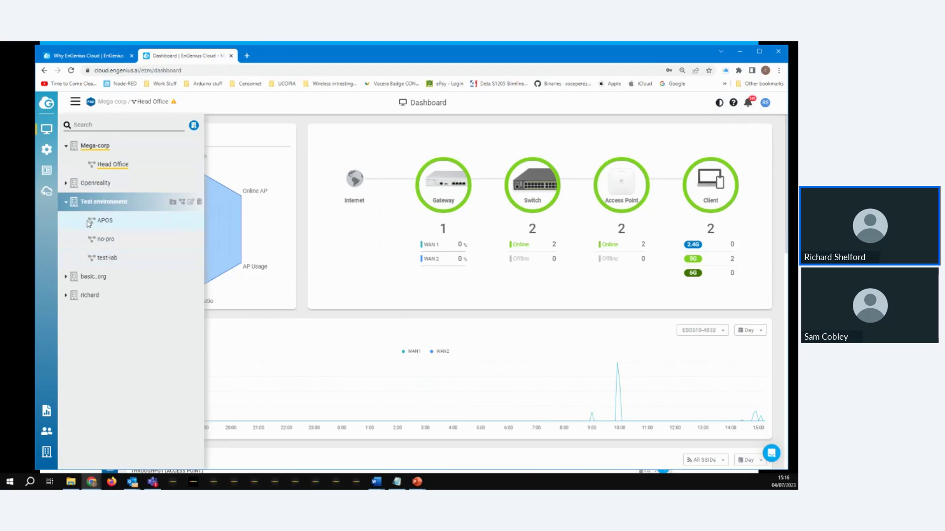
click(66, 202)
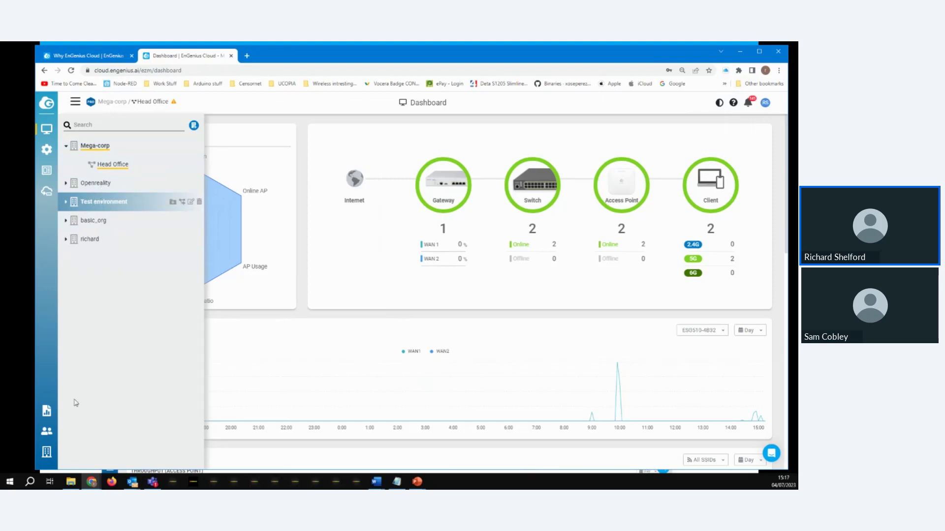
Step: Review the permission choices for the Head Office network in a new team member invitation, leaving it unsent
click(48, 432)
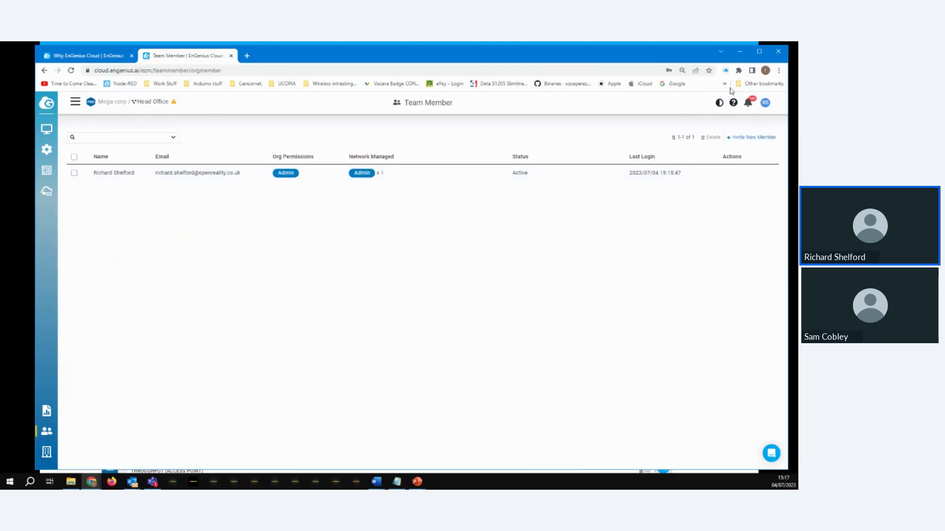
click(757, 139)
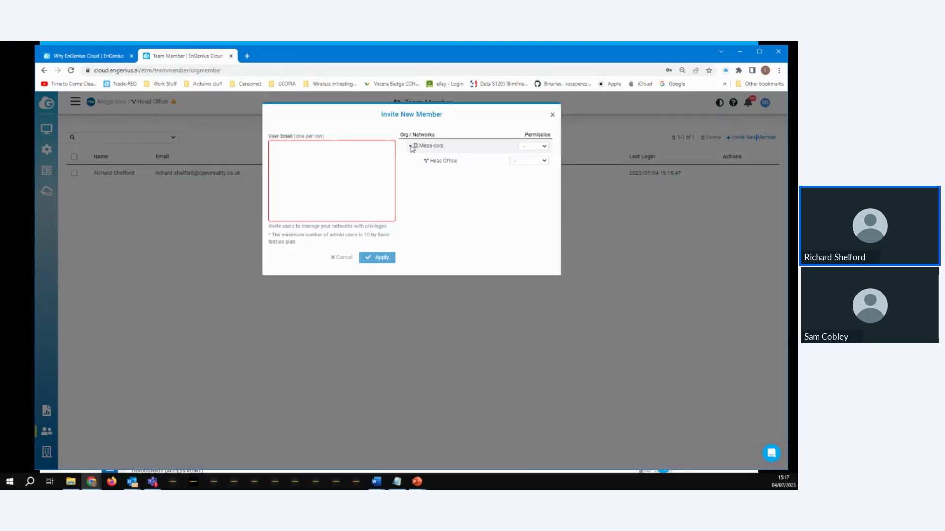
click(544, 161)
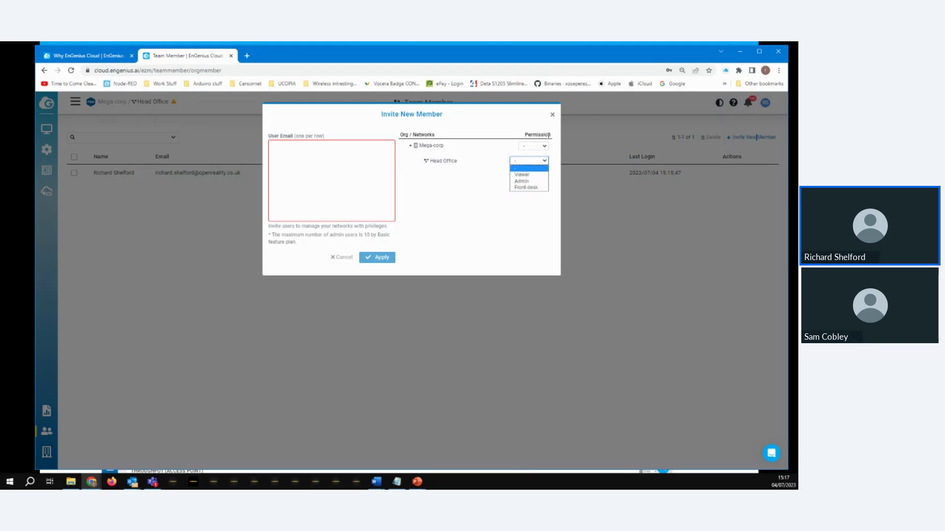
click(552, 115)
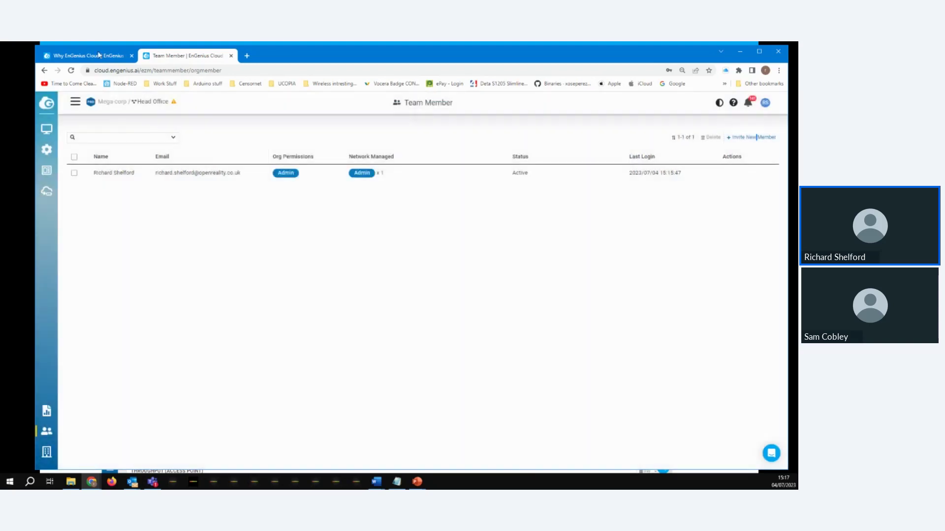
Step: In the Test environment organization, try setting a team member's permission to Viewer, with Admin for the test-lab network, and discard it
click(74, 103)
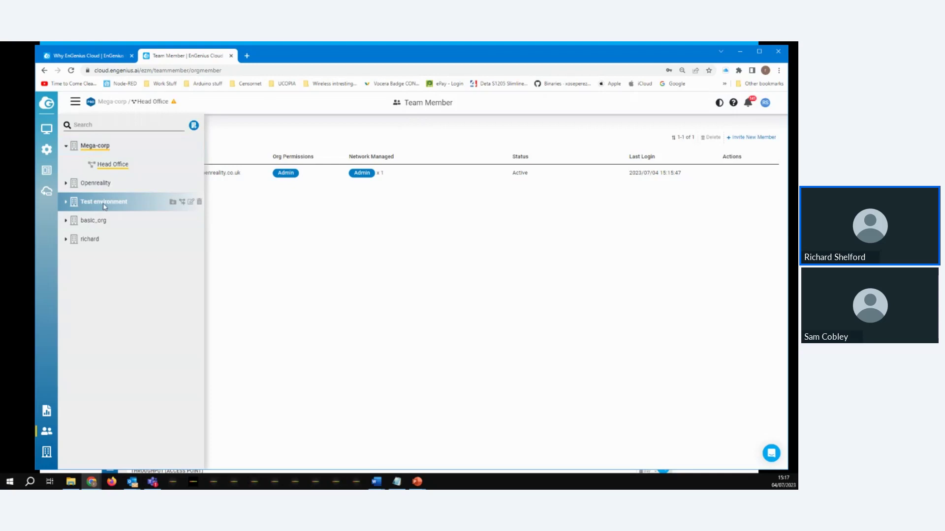
click(104, 203)
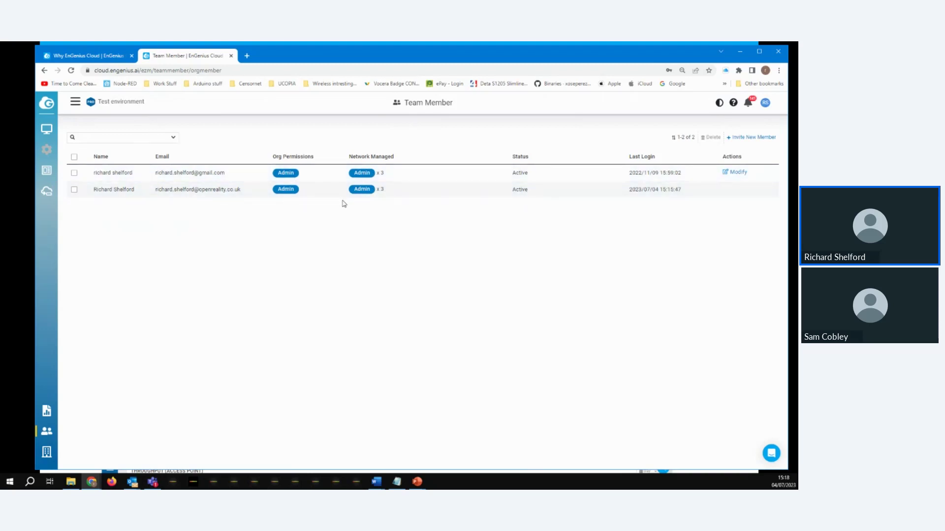
click(734, 190)
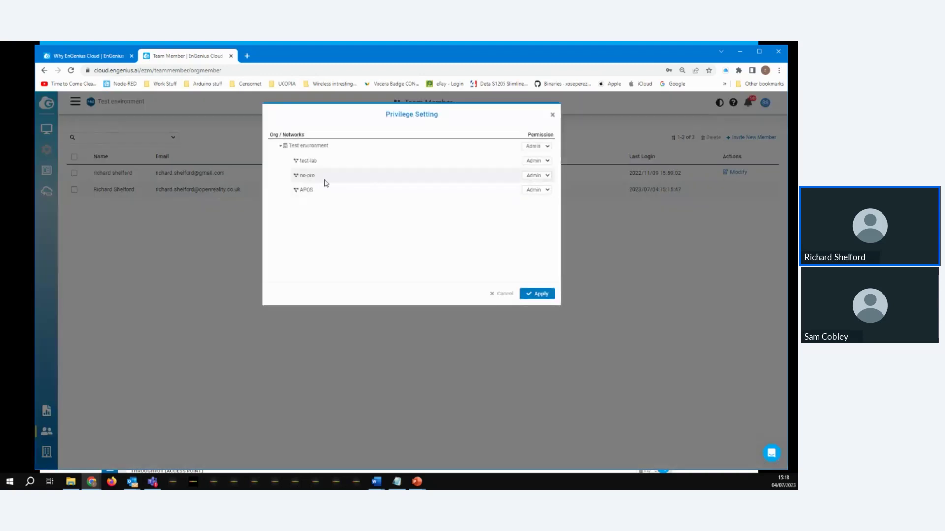
click(546, 176)
click(545, 146)
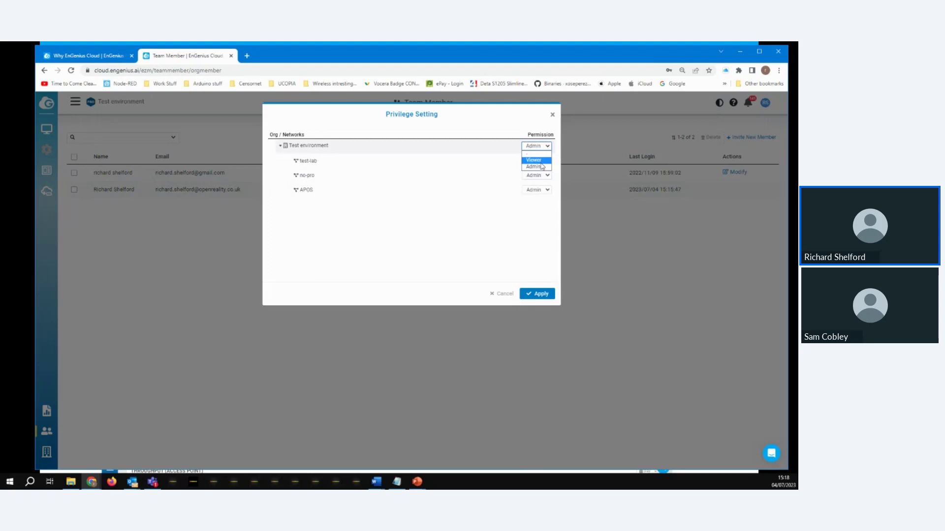
click(540, 162)
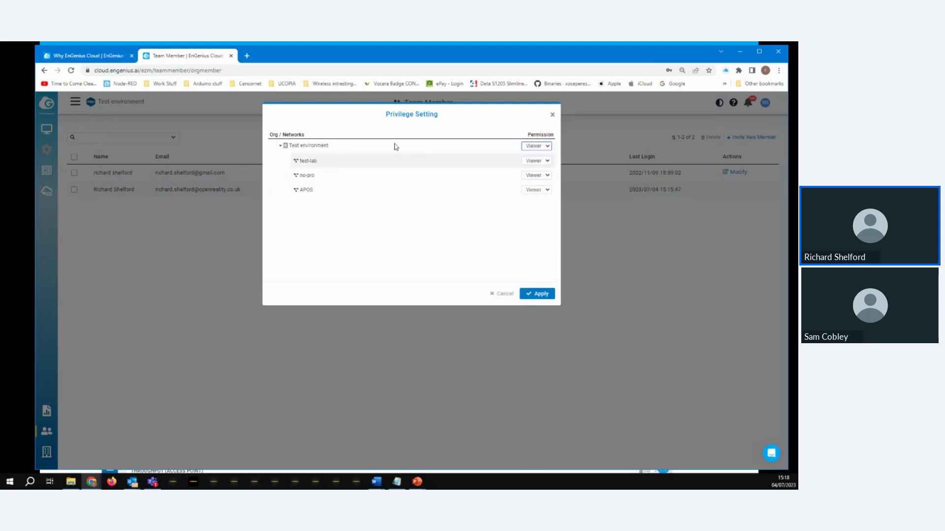
click(539, 162)
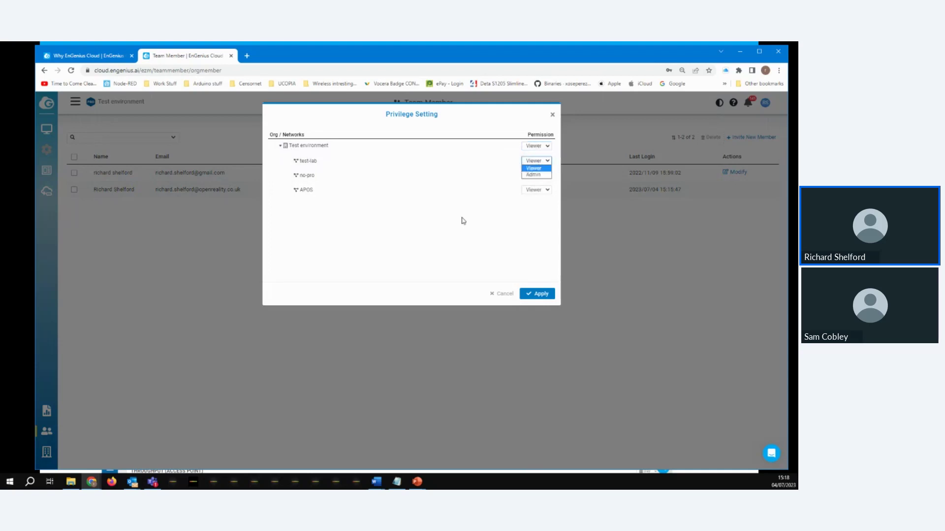
click(536, 176)
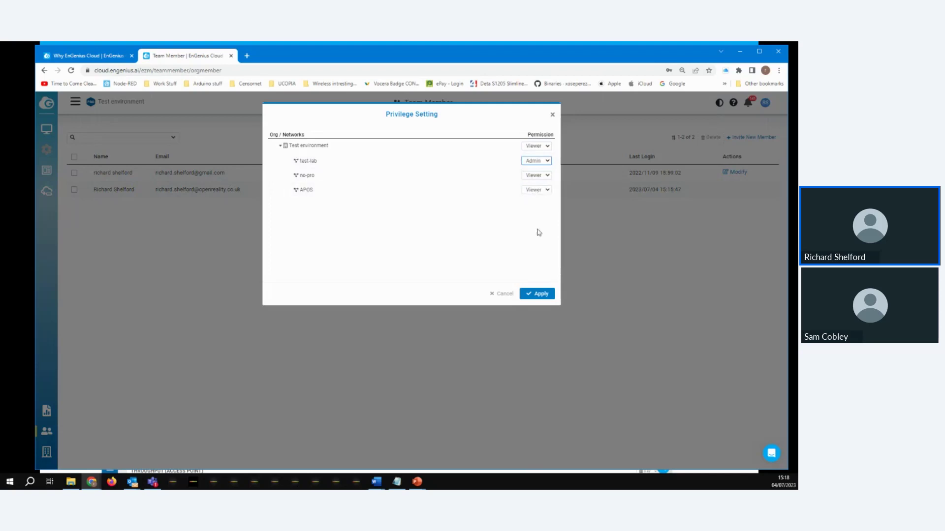
click(501, 294)
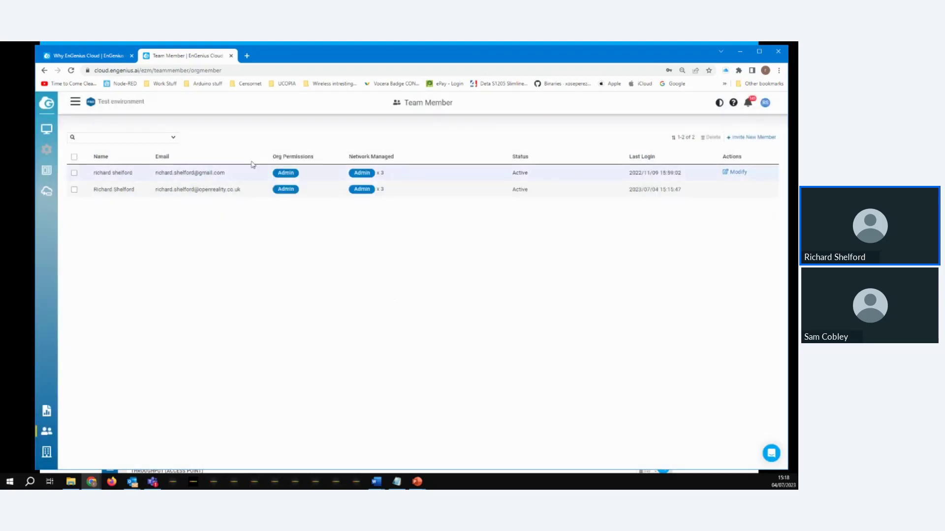
Step: Open the dashboard for the Mega-corp organization and switch it to the Head Office network
click(75, 101)
click(101, 146)
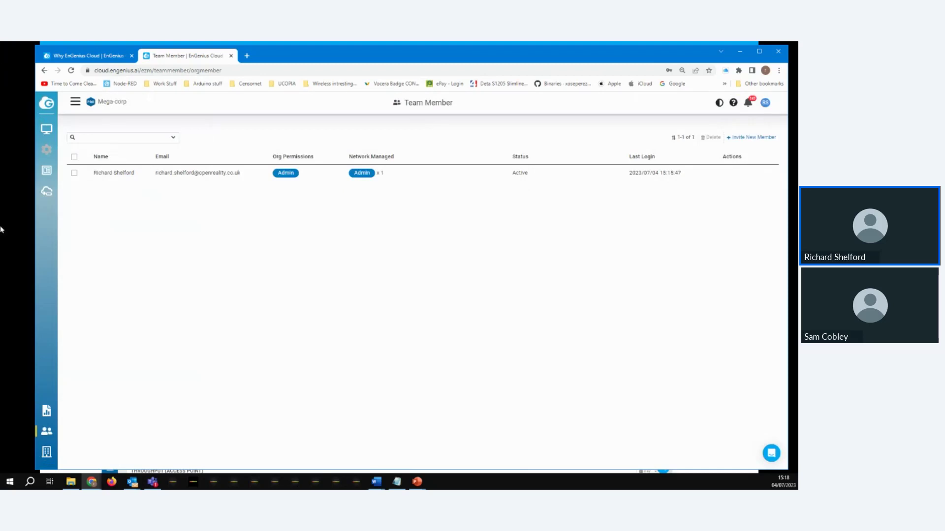
mouse_move(47, 132)
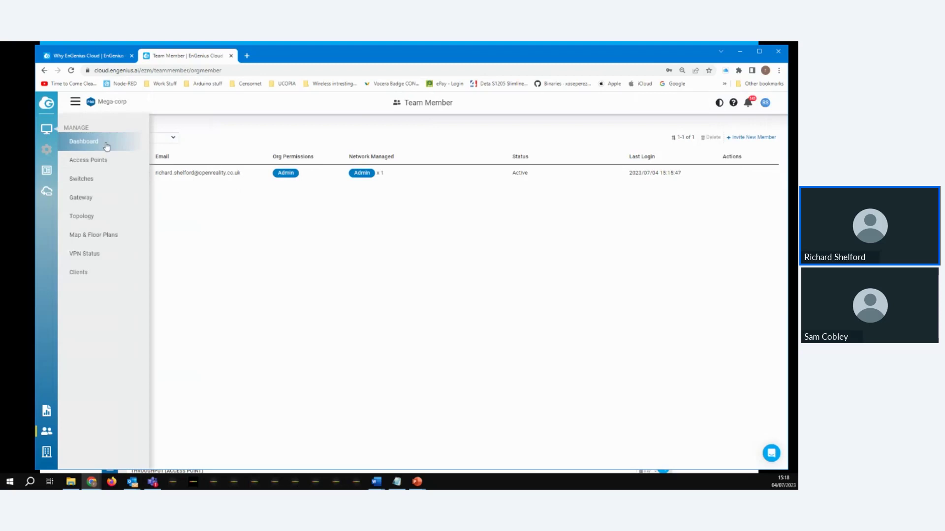
click(108, 143)
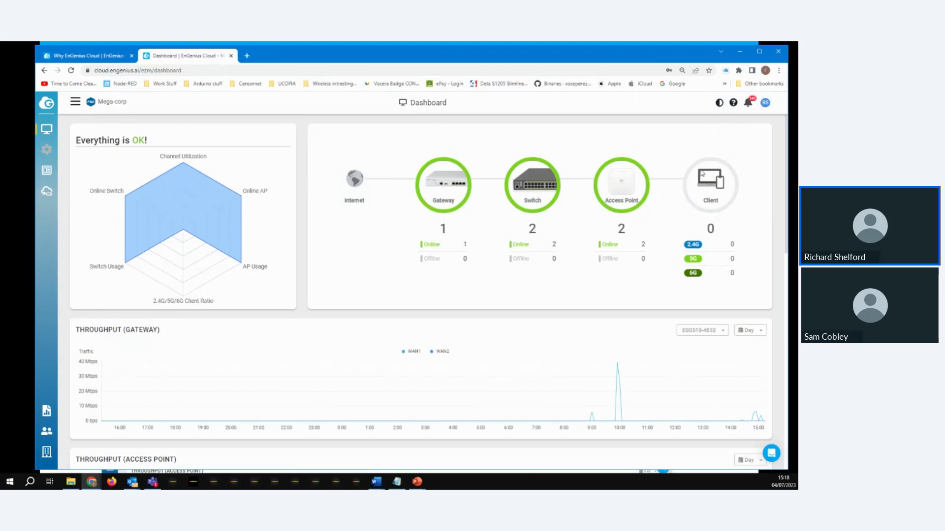
click(75, 103)
click(107, 164)
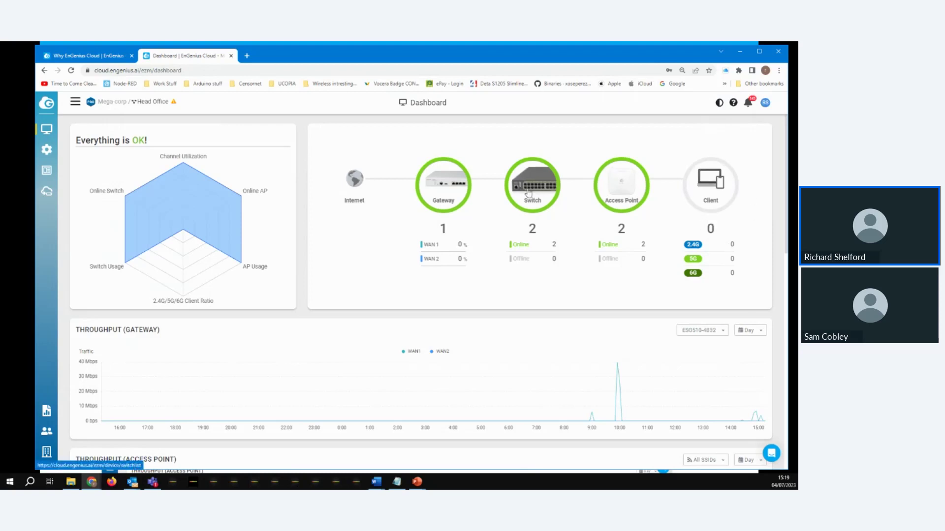
Step: Examine the ESG510 gateway's details, covering its WAN information and graphs, LAN interfaces and DHCP leases
click(450, 190)
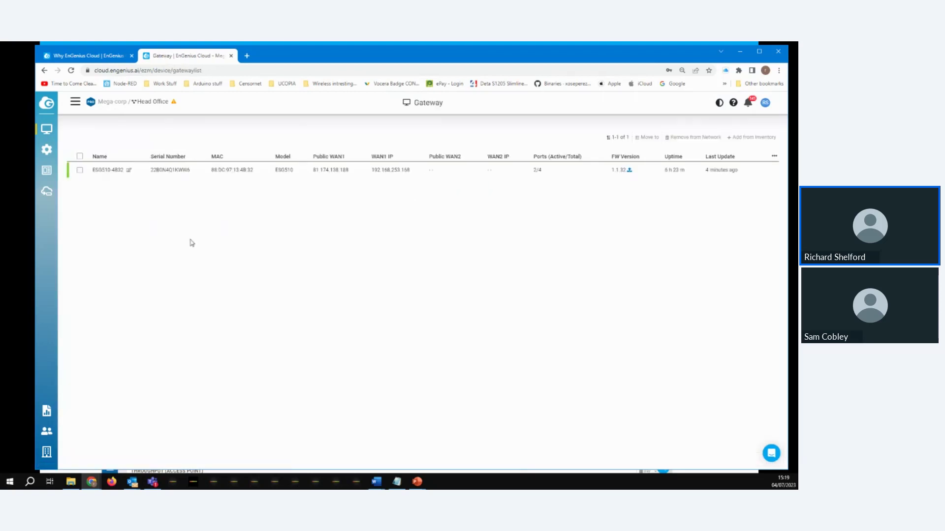
mouse_move(127, 171)
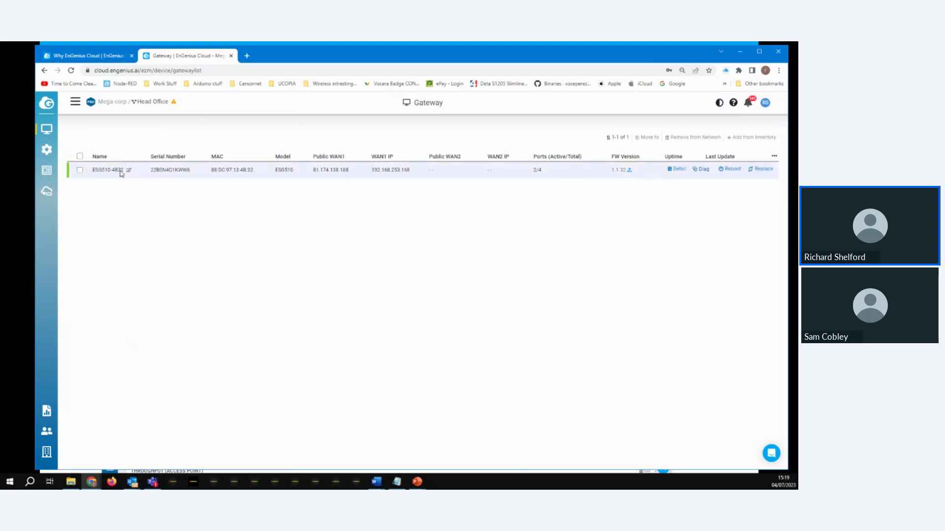
click(677, 169)
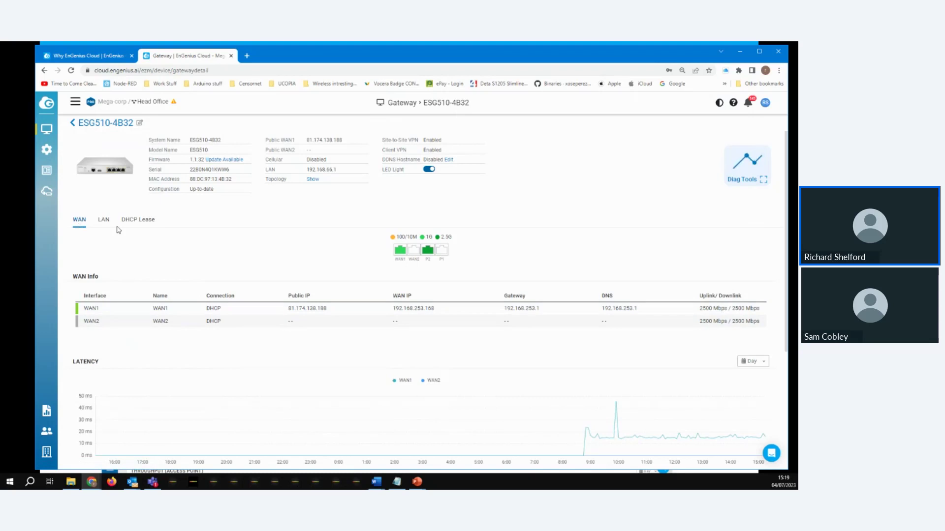
scroll(268, 290, down, 3)
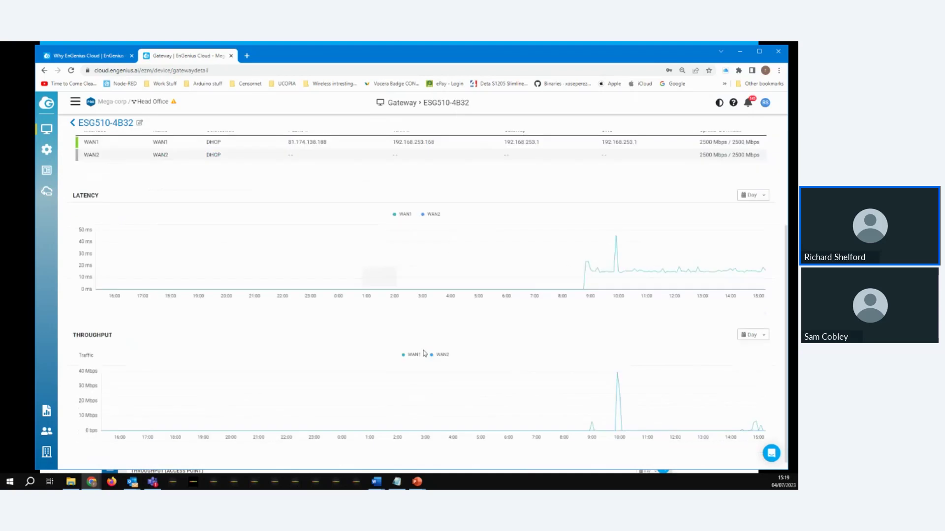
scroll(418, 348, up, 3)
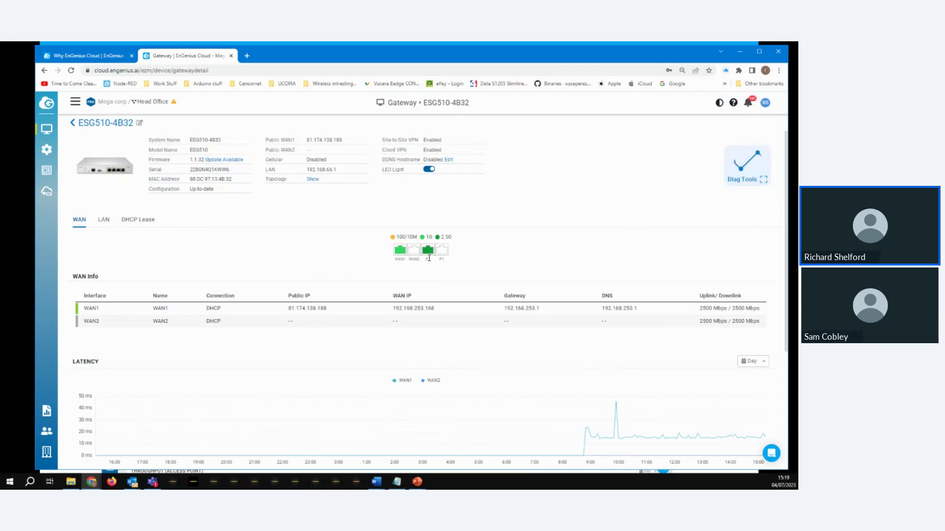
click(104, 221)
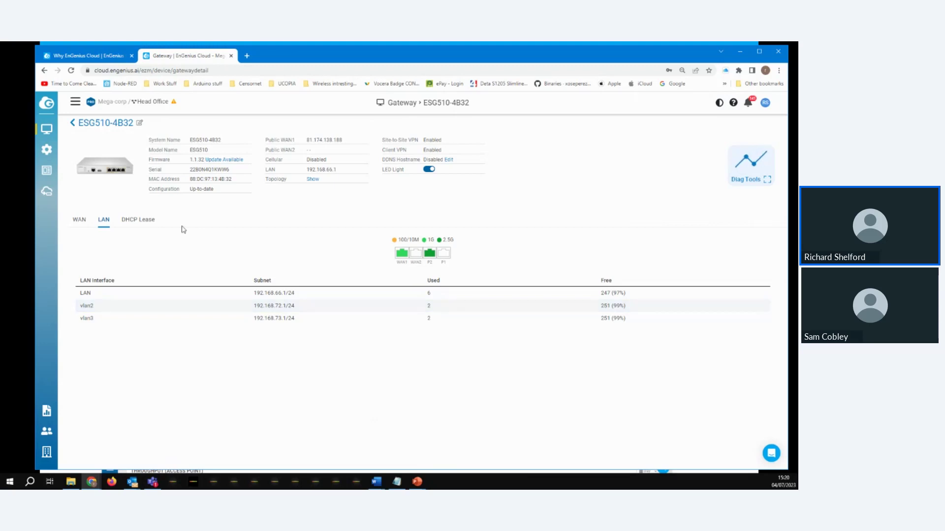
click(142, 222)
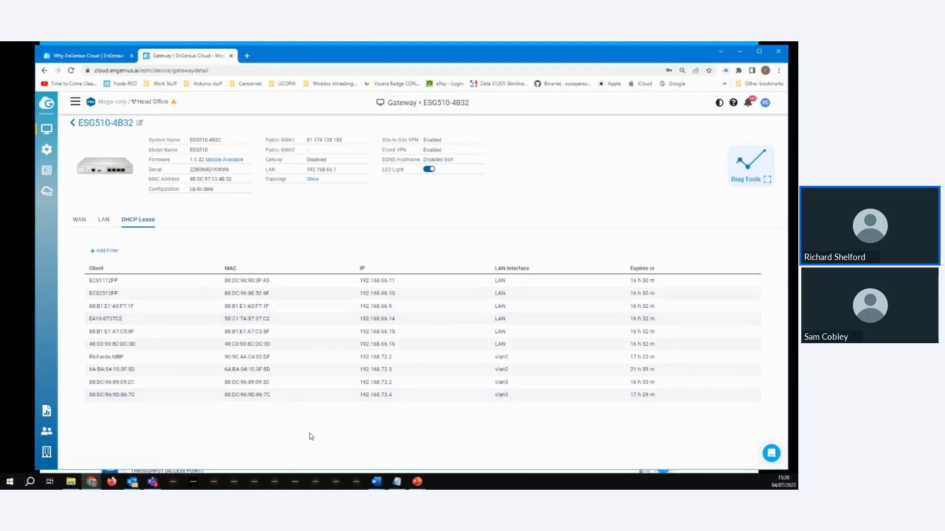
Step: Open the gateway's interface configuration and review the WAN1, WAN2, dual WAN preference, cellular and DDNS settings
mouse_move(49, 132)
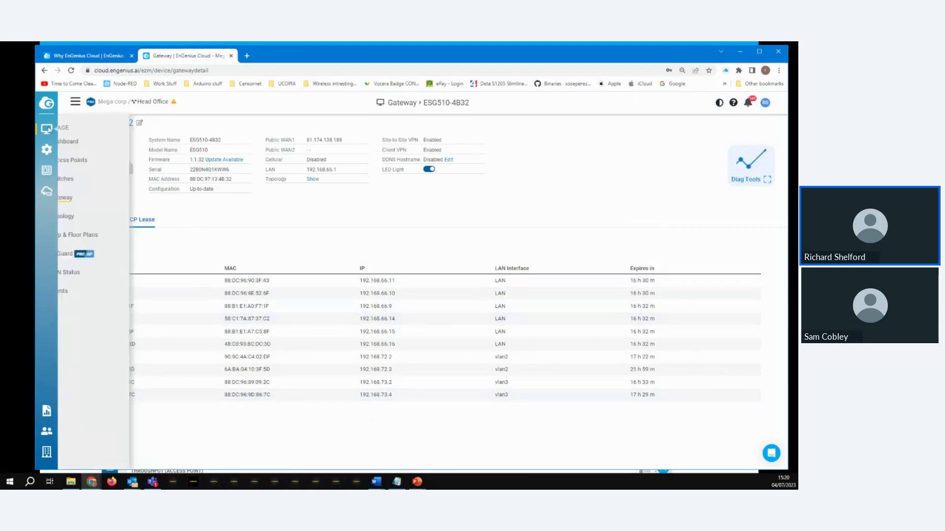
mouse_move(48, 150)
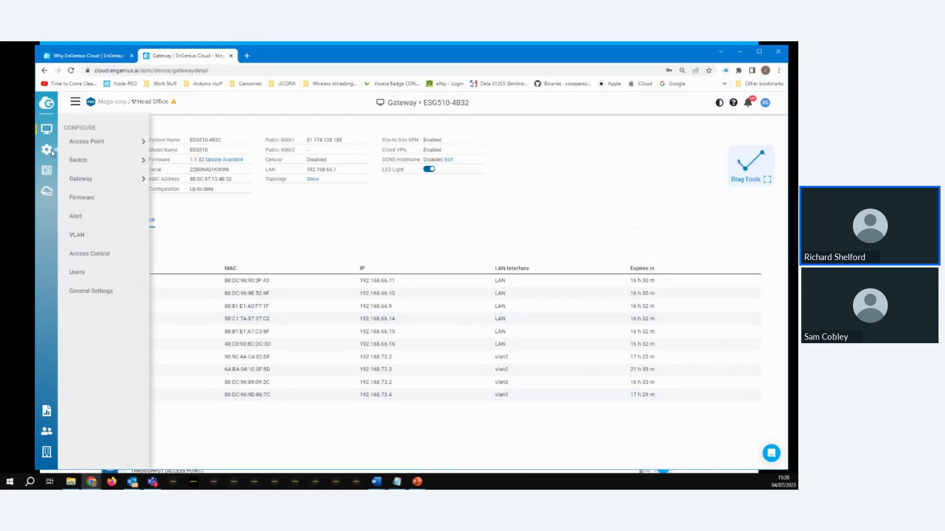
mouse_move(63, 173)
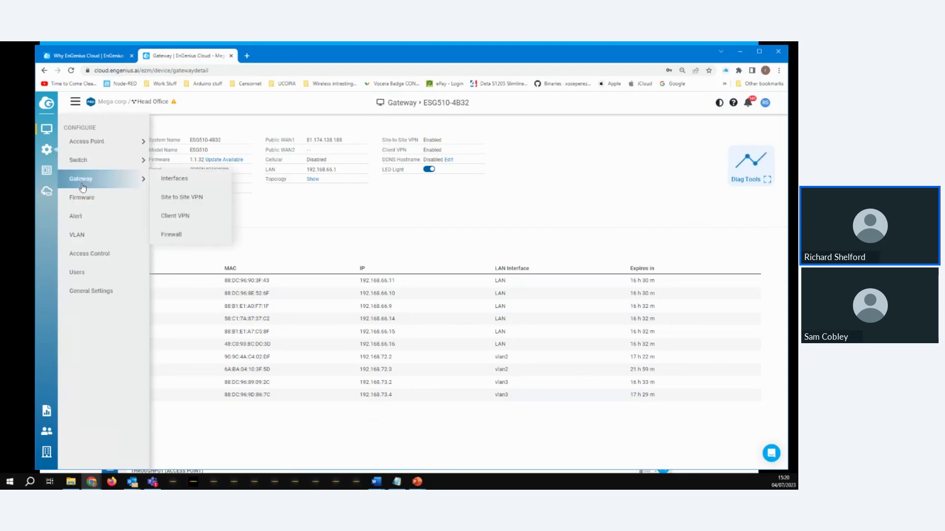
click(169, 181)
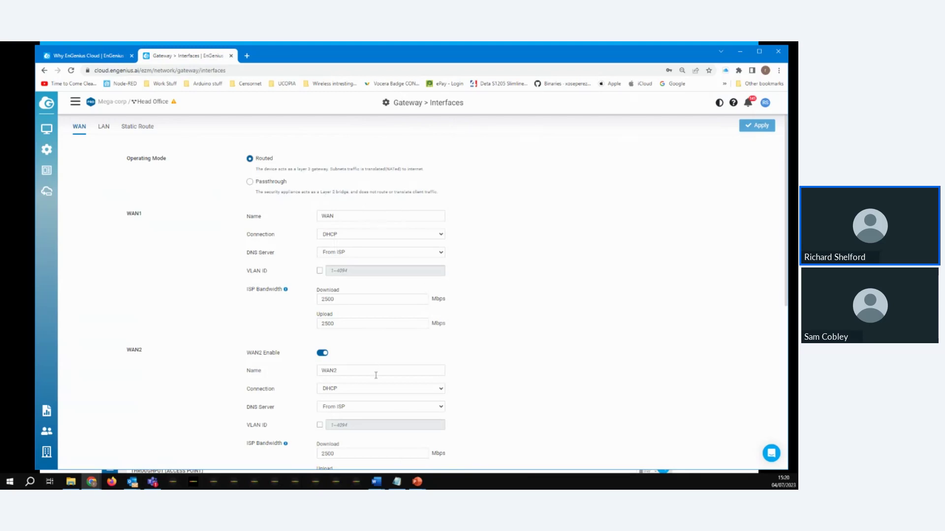
scroll(376, 375, down, 1)
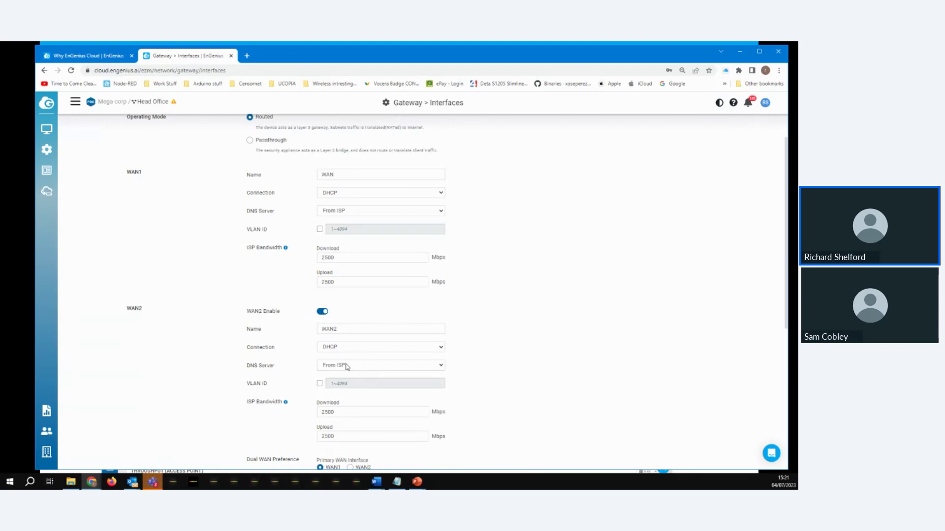
scroll(315, 379, down, 4)
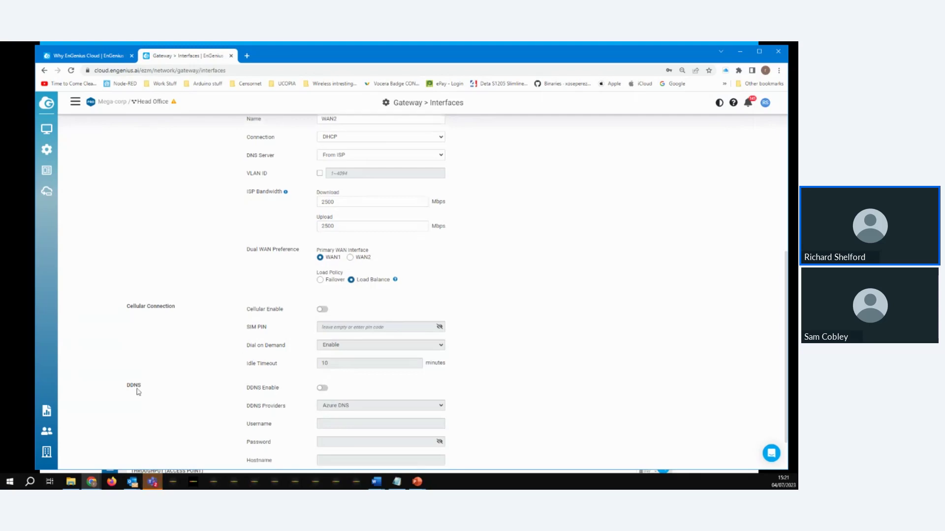
scroll(137, 388, down, 1)
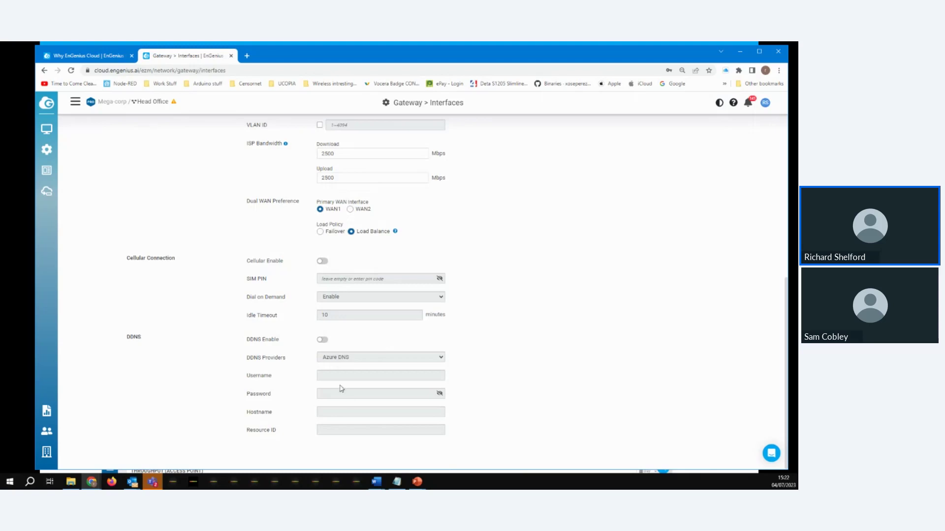
Step: Review the gateway's LAN interface list and its static route settings
scroll(371, 378, up, 1)
scroll(371, 378, up, 10)
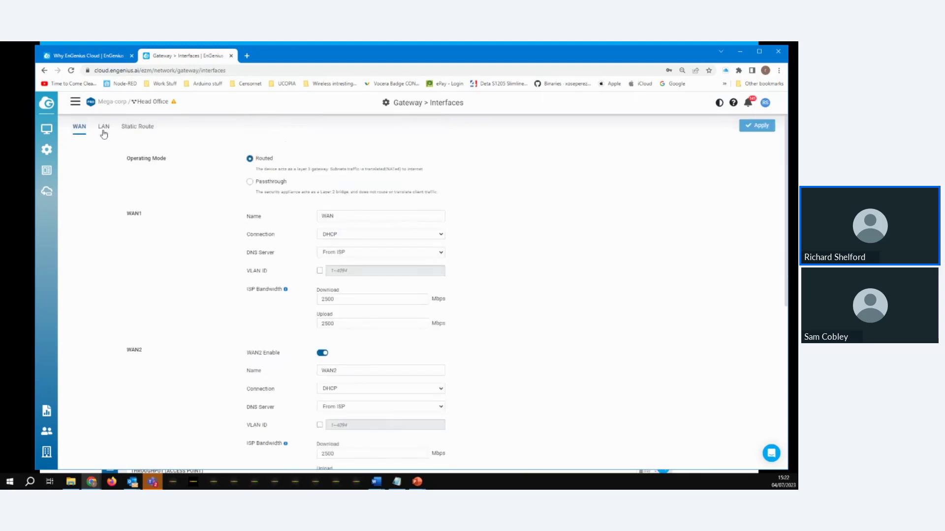
click(104, 127)
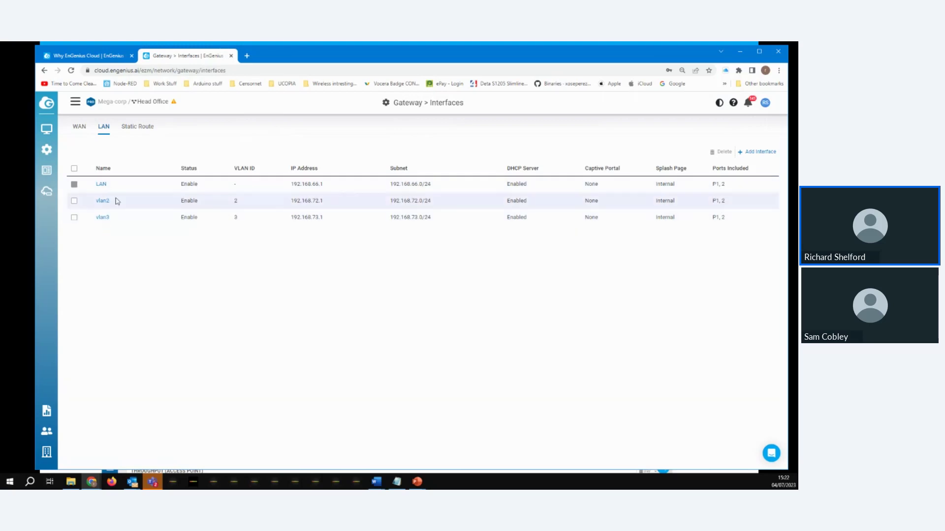
click(150, 129)
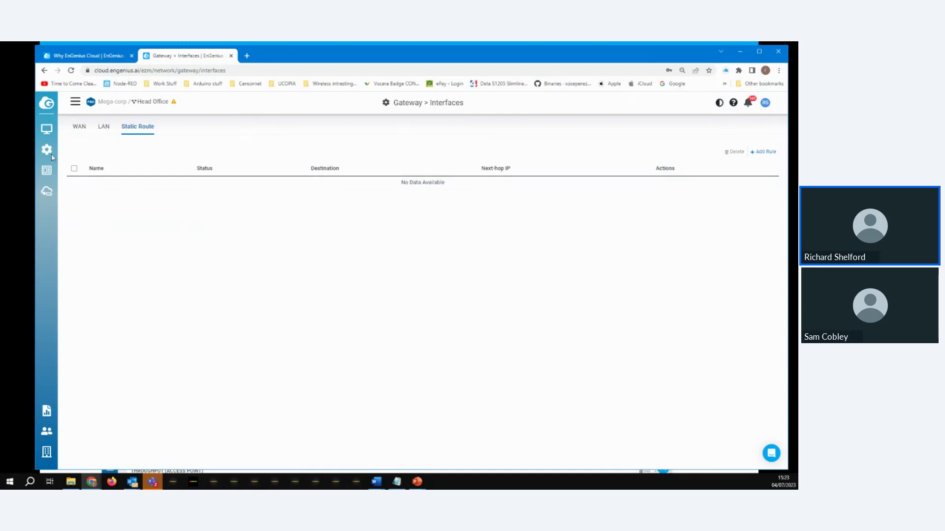
Step: Open the gateway's site-to-site VPN settings and preview the Hub-and-Spoke type before reselecting Mesh VPN (as a Hub)
mouse_move(51, 153)
mouse_move(108, 181)
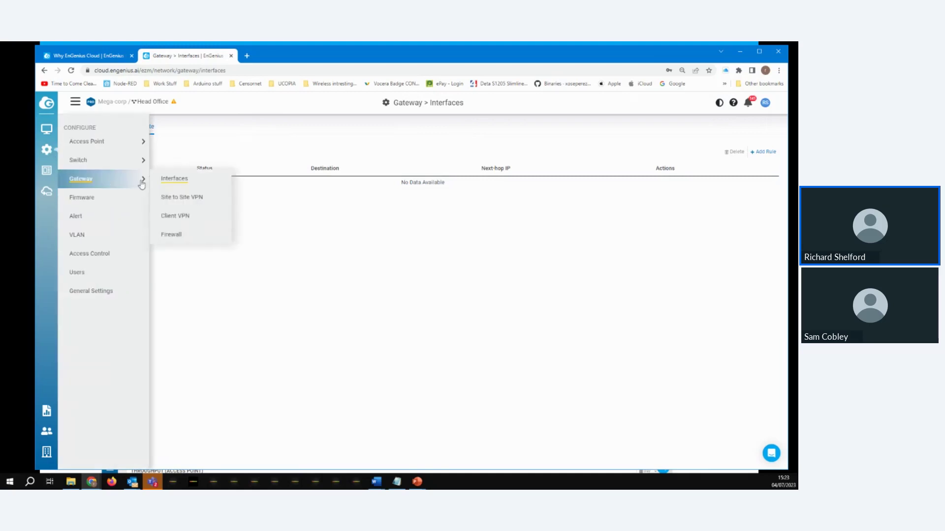
click(185, 201)
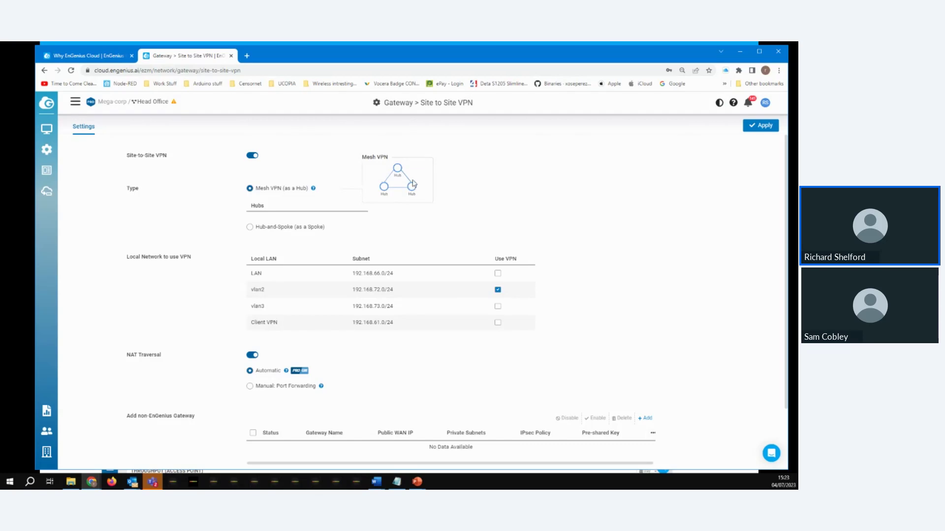
click(250, 228)
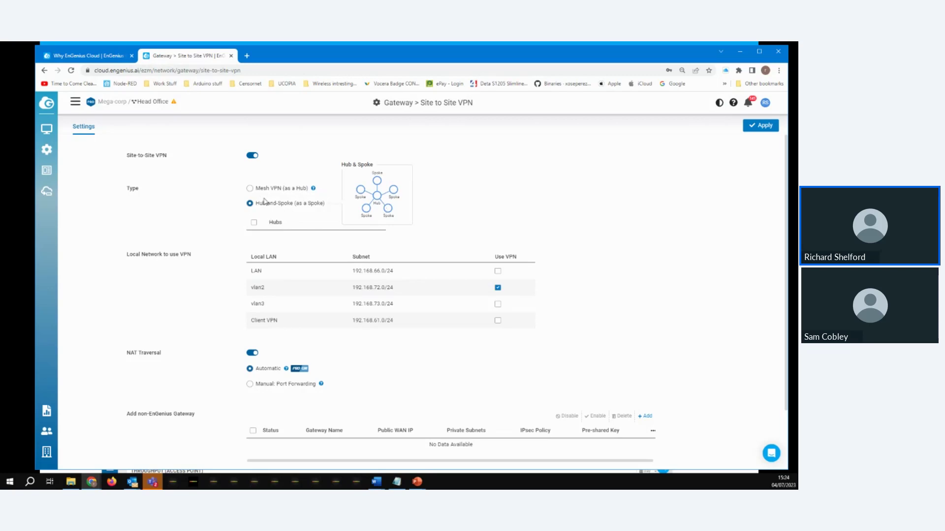
click(250, 188)
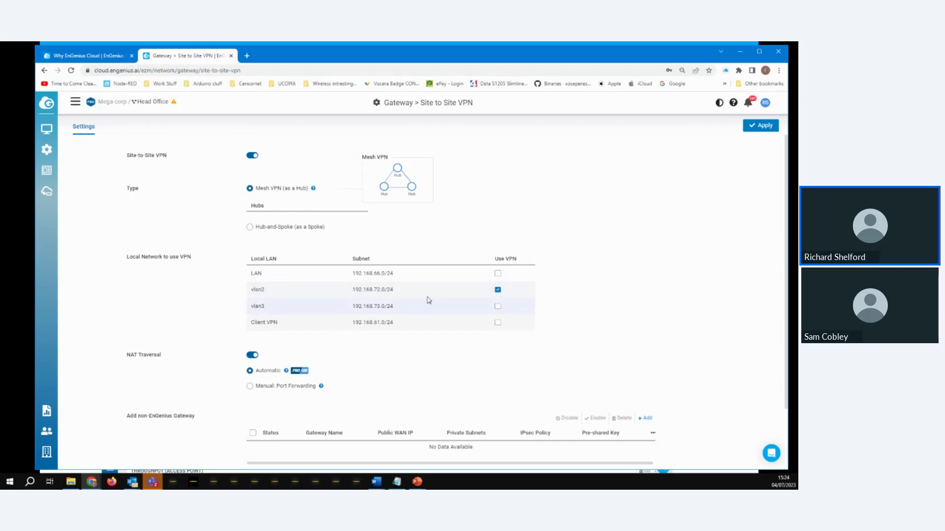
Step: Inspect the forms for adding a non-EnGenius gateway and a VPN outbound rule, leaving both without adding anything
scroll(399, 320, down, 3)
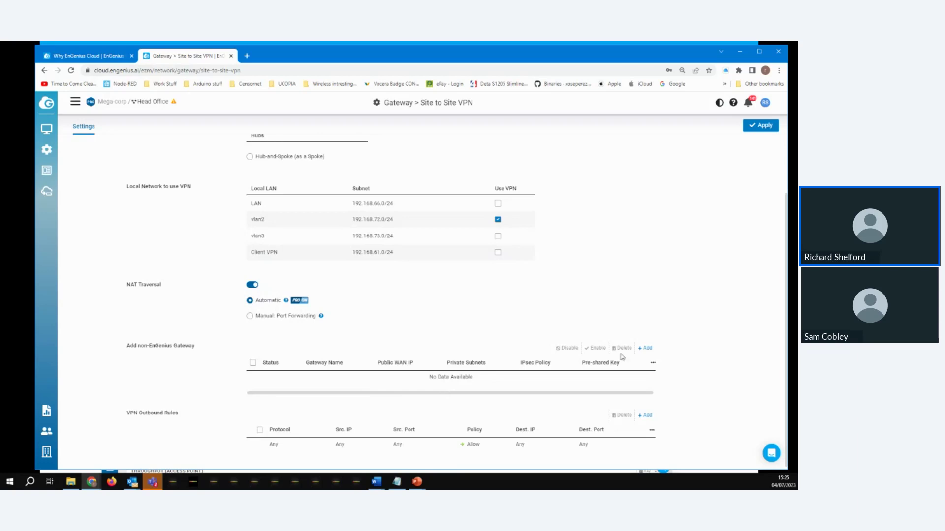
click(646, 348)
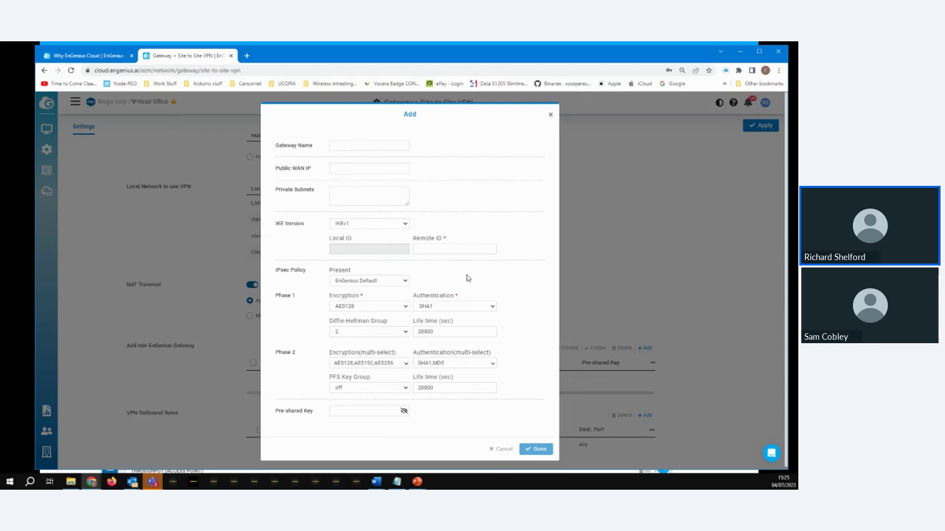
click(503, 450)
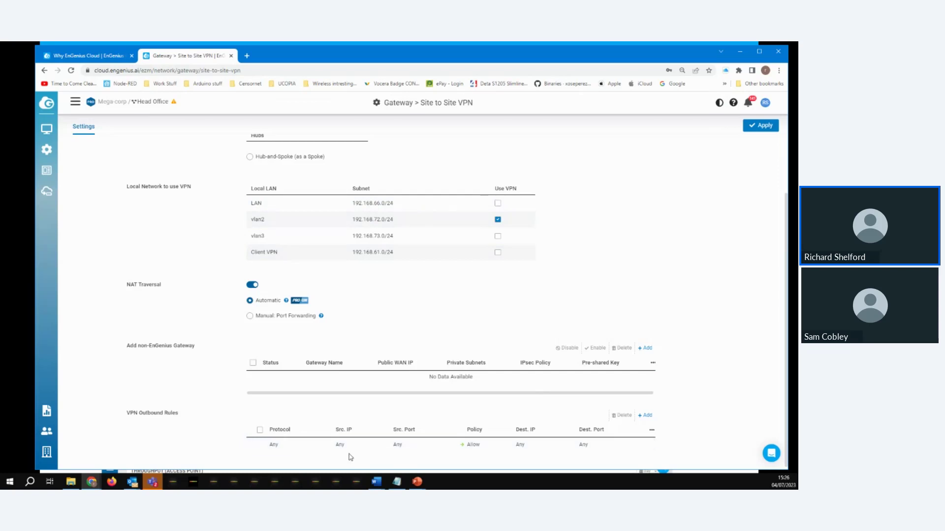
click(646, 417)
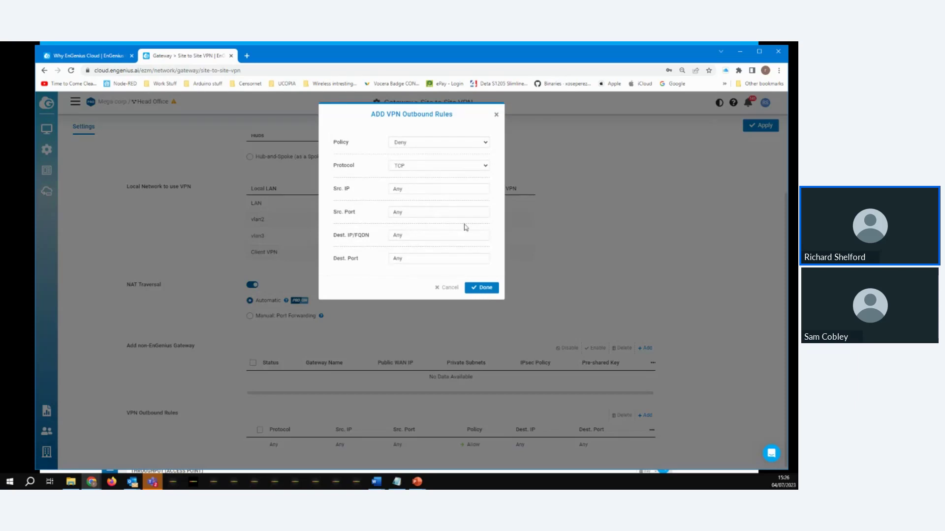
click(451, 288)
scroll(301, 333, up, 2)
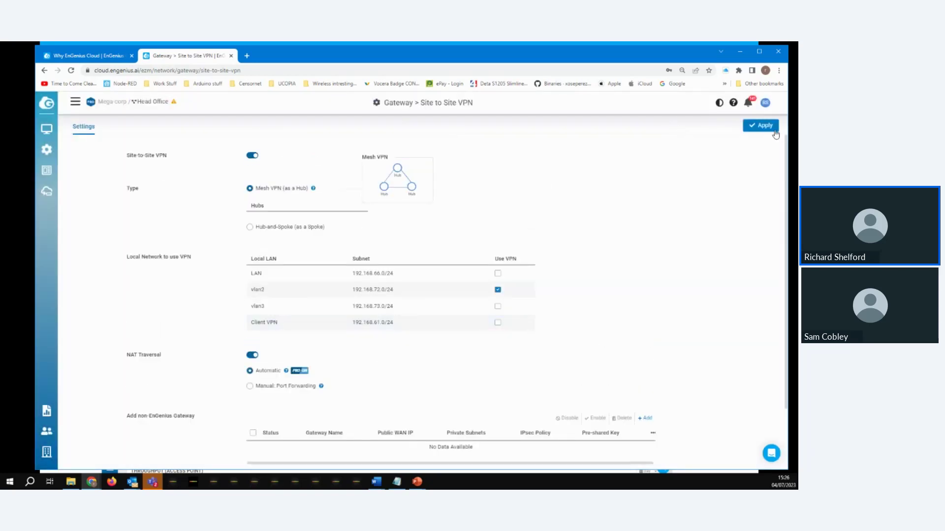
Step: Open the gateway's firewall settings and review the outbound rules and the form for a new port forwarding rule, discarding the form
mouse_move(46, 149)
mouse_move(47, 129)
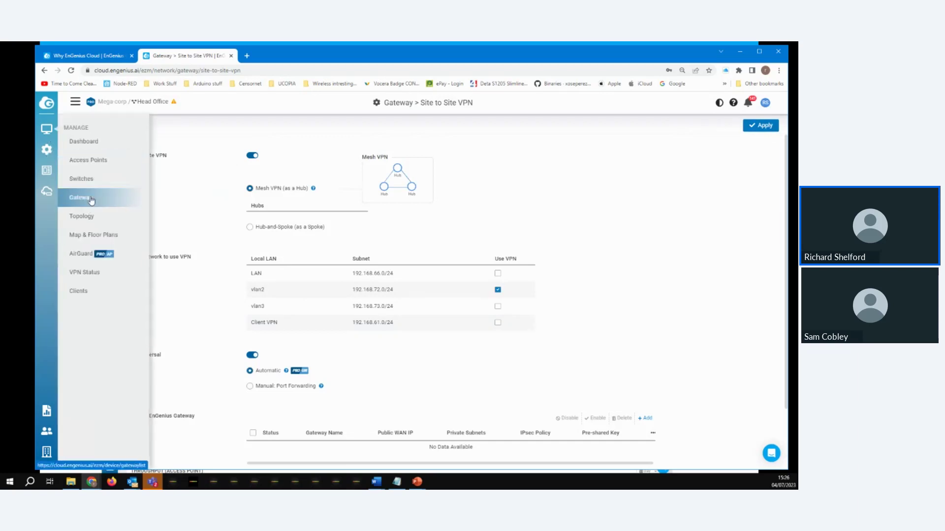
mouse_move(81, 182)
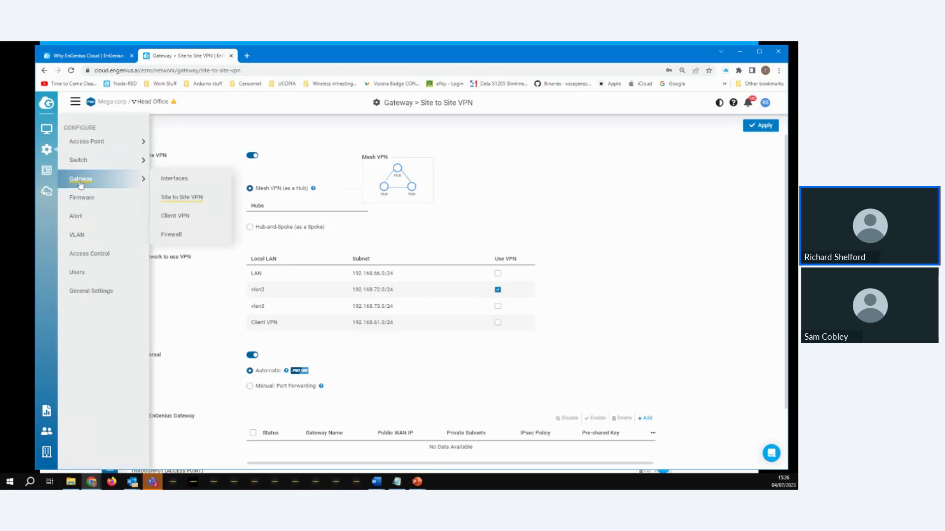
click(173, 241)
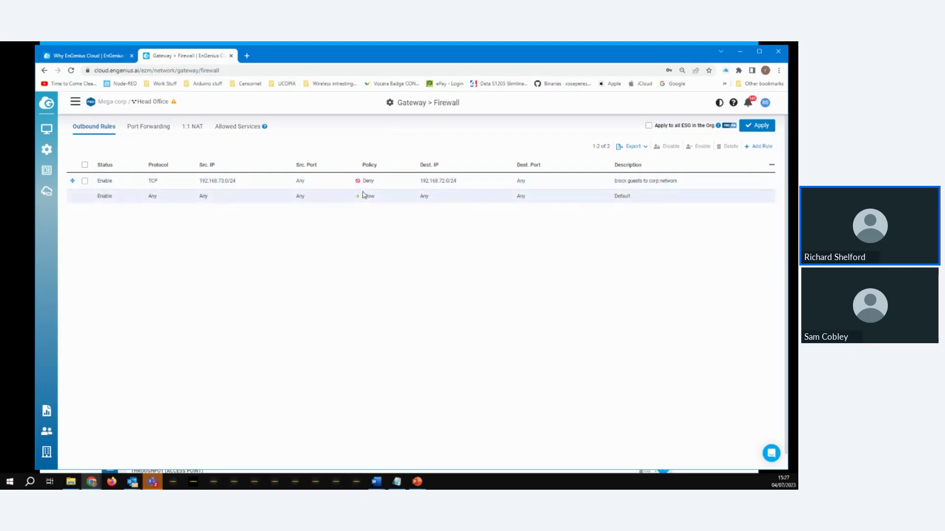
click(148, 127)
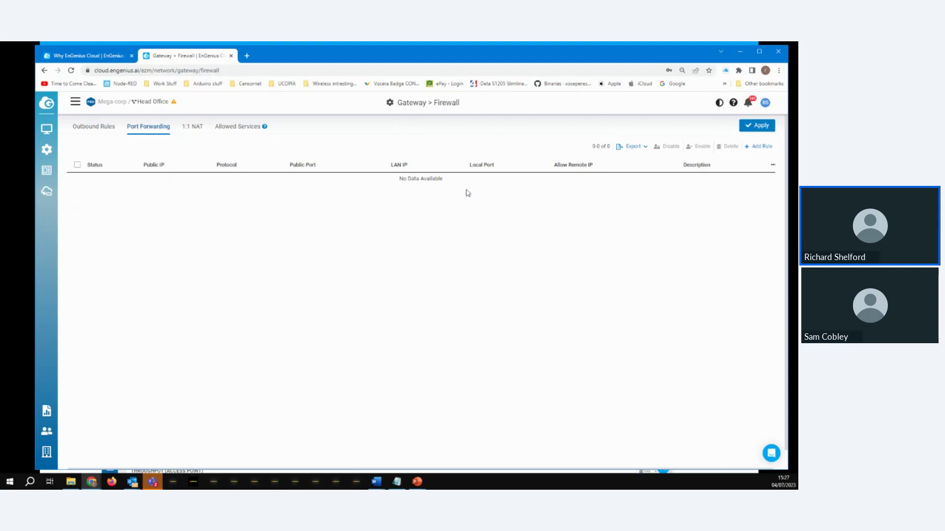
click(760, 148)
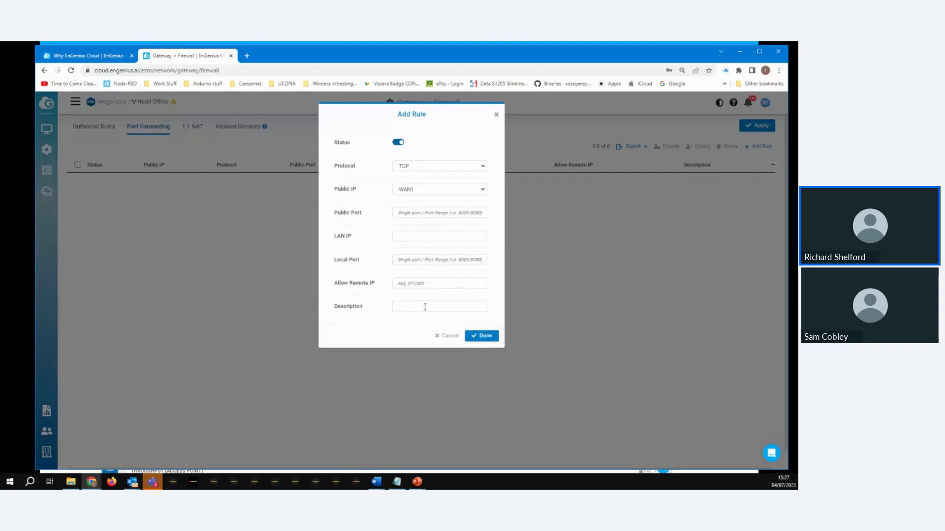
click(447, 335)
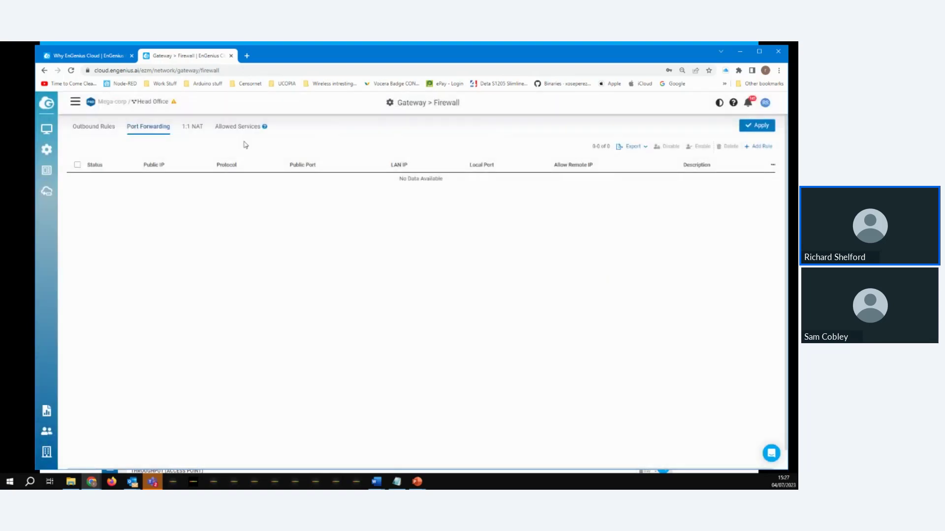
Step: Review the firewall's 1:1 NAT rule form and the Allowed Services edit form, discarding both
click(191, 127)
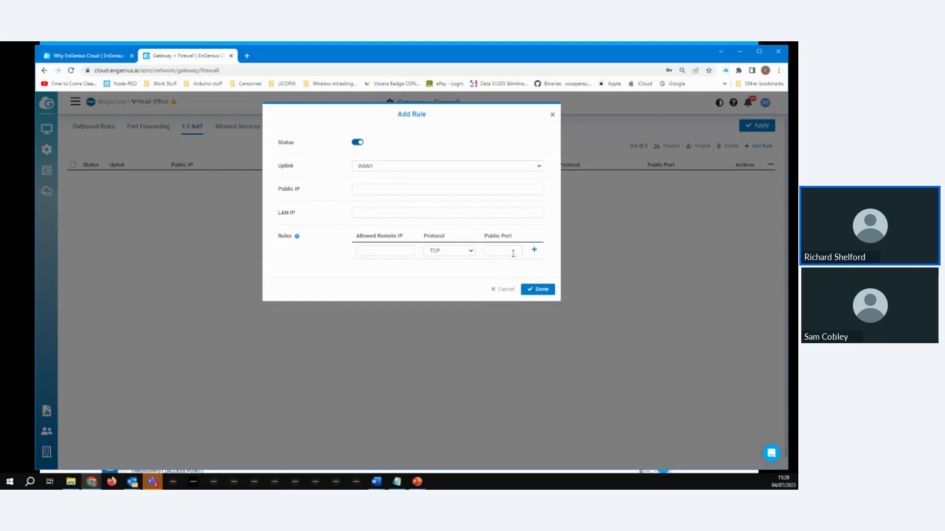
click(513, 292)
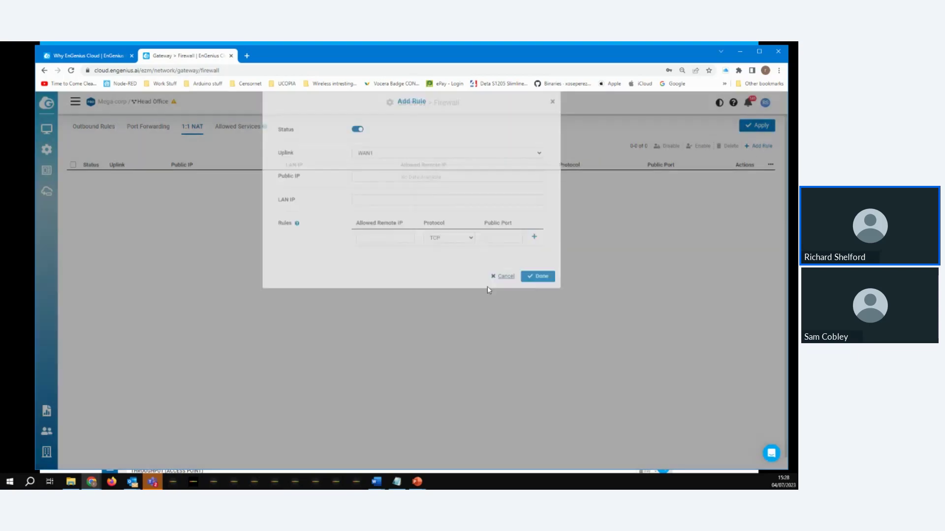
click(254, 129)
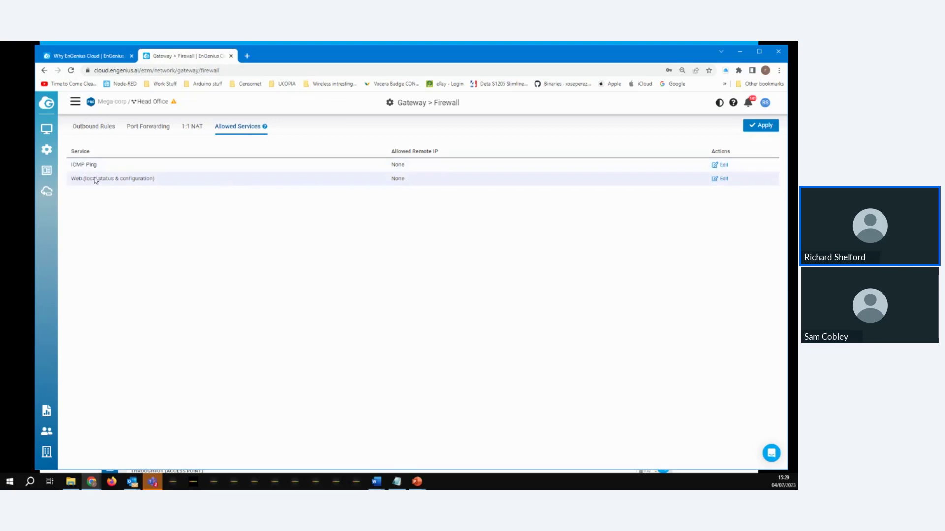
click(719, 179)
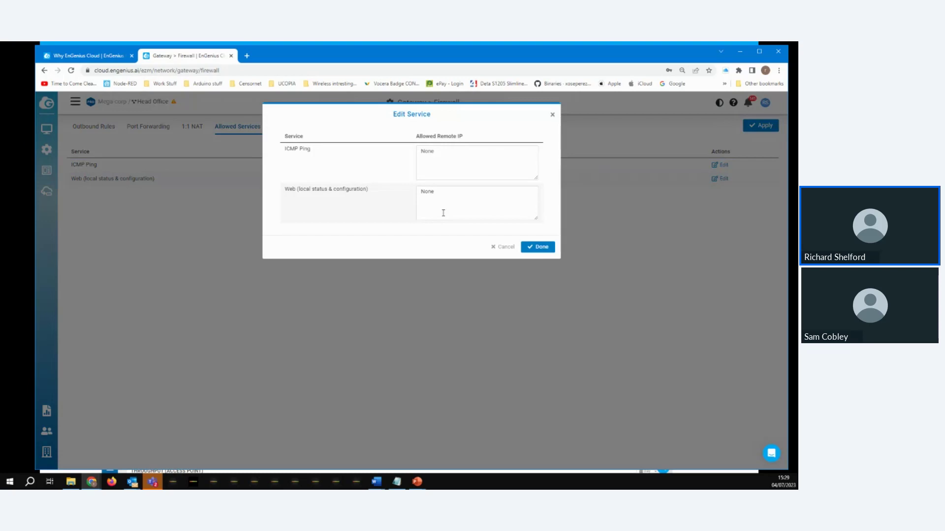
click(503, 247)
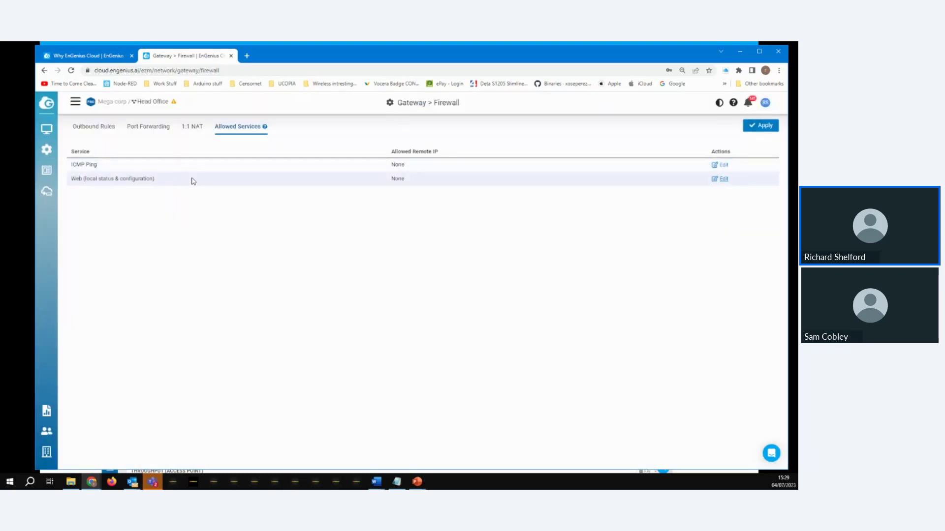
Step: Open the access point radio settings and view the channel choices for the indoor 2.4G radio without changing the channel
mouse_move(53, 151)
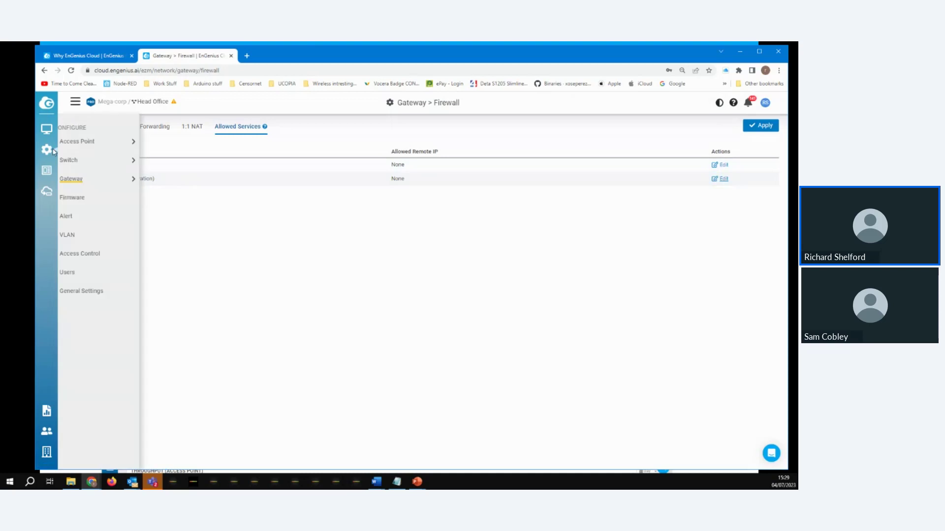
mouse_move(82, 149)
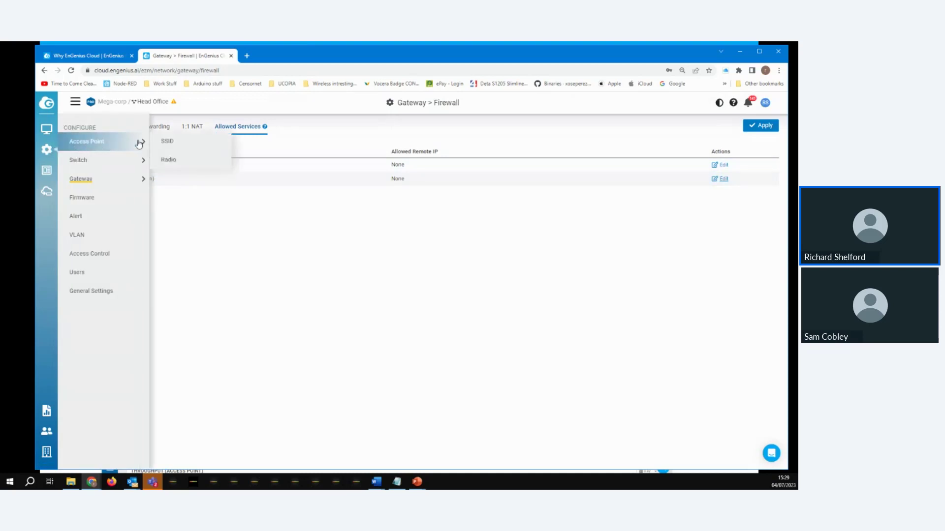
click(174, 164)
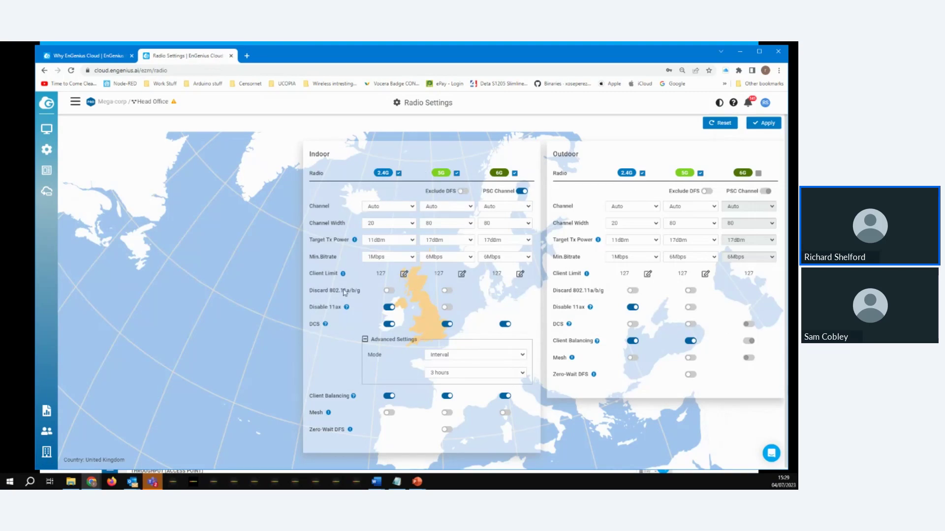
click(407, 212)
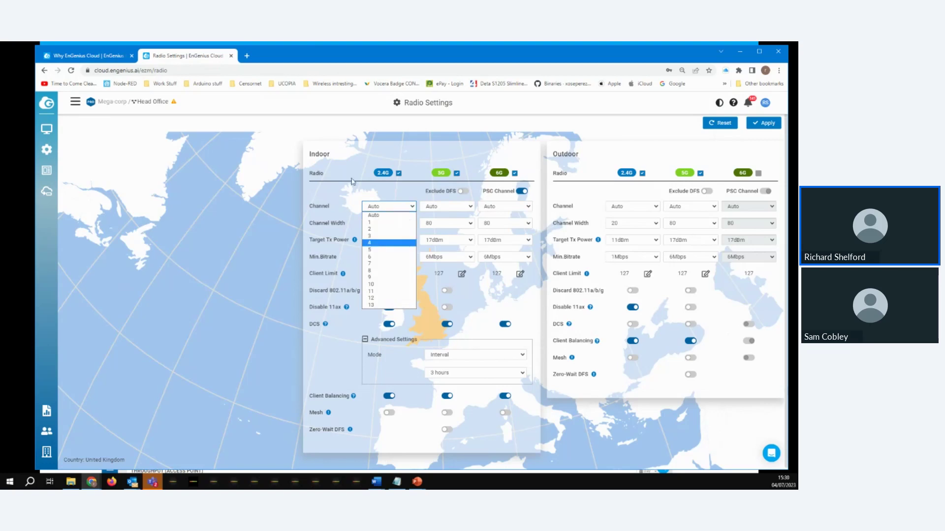
click(337, 189)
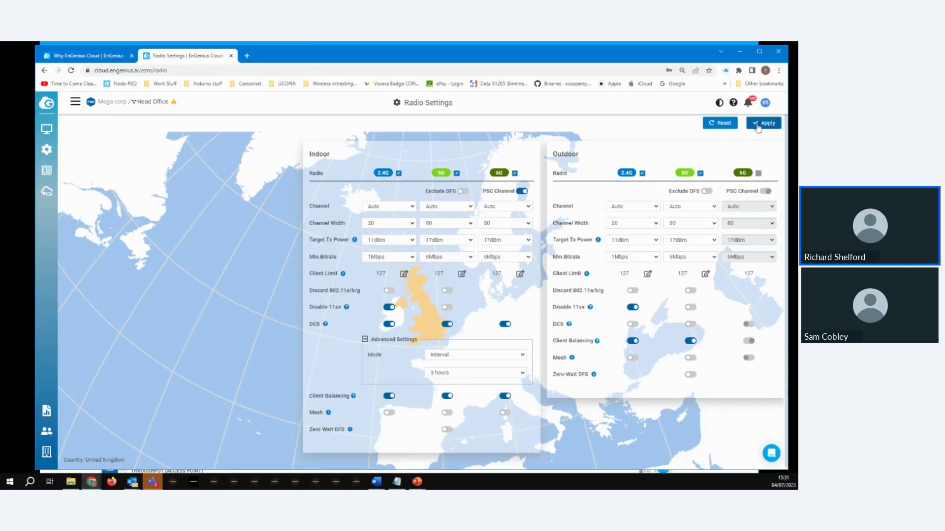
Step: Open the Mega-corp SSID's configuration from the SSID list and review its wireless and security type settings
mouse_move(46, 129)
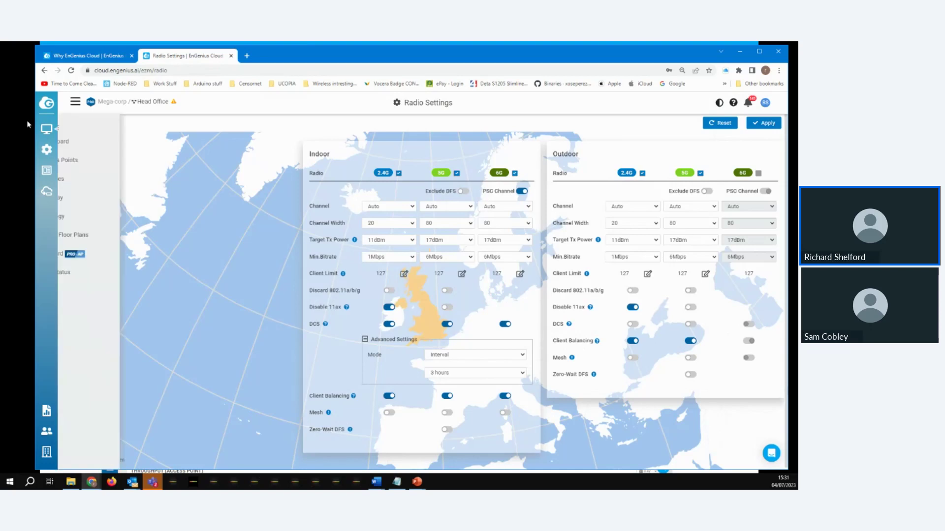
mouse_move(52, 150)
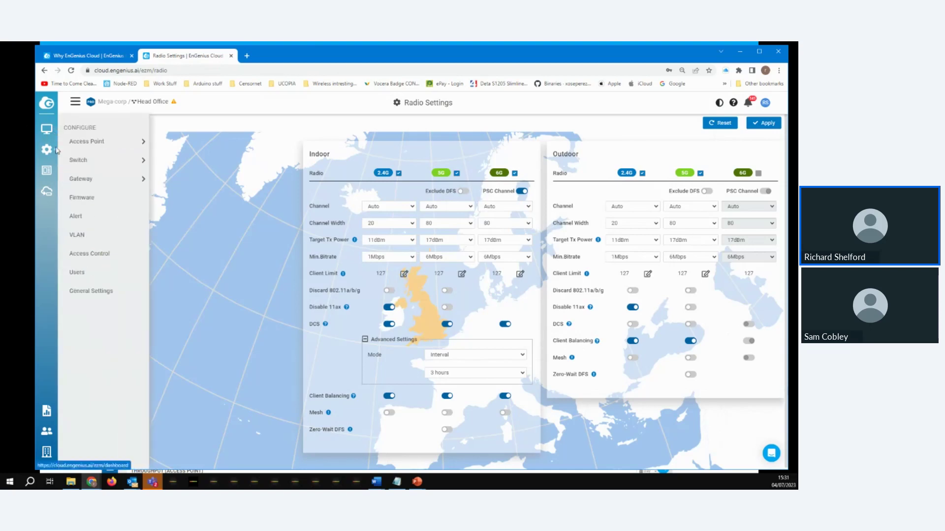
mouse_move(105, 151)
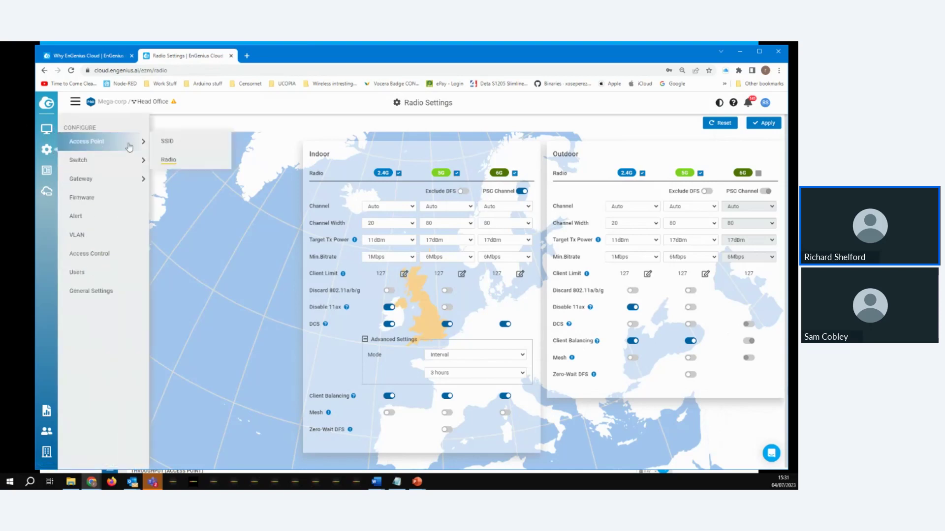
click(166, 141)
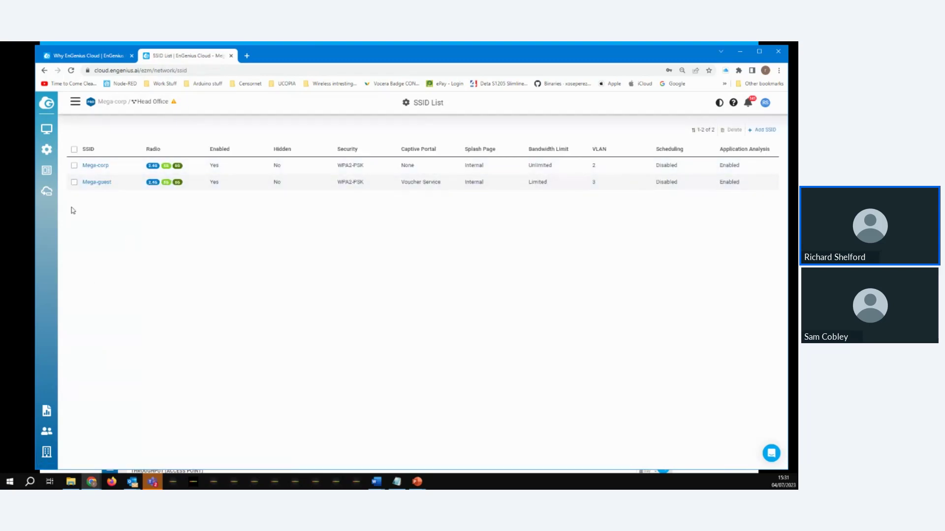
click(96, 167)
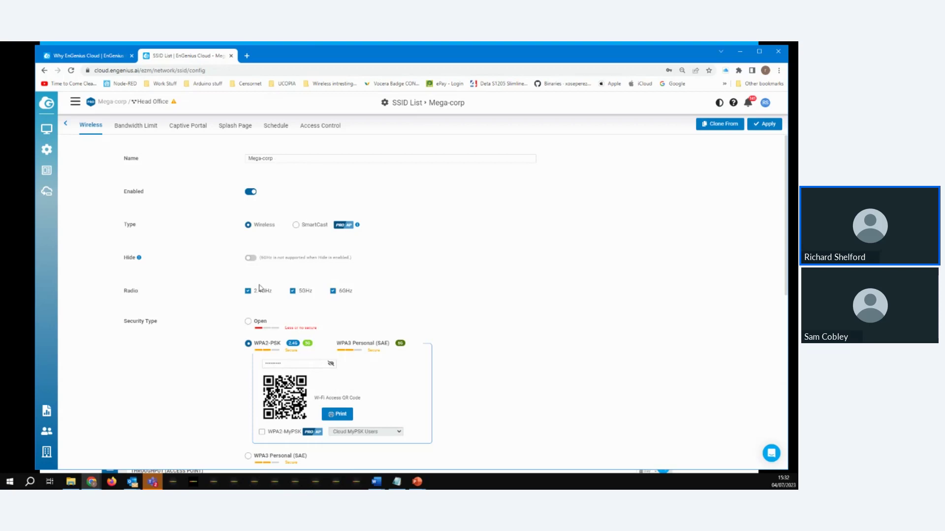
scroll(199, 231, down, 3)
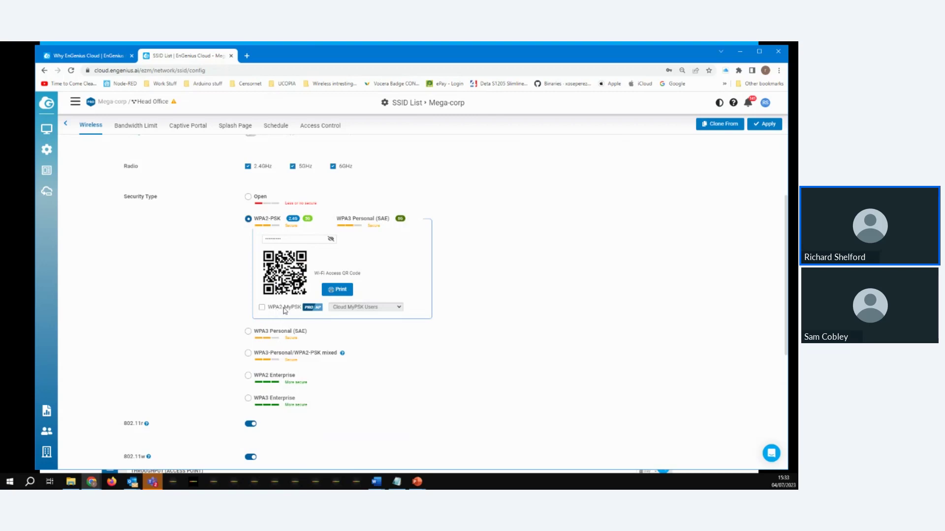
scroll(284, 310, up, 1)
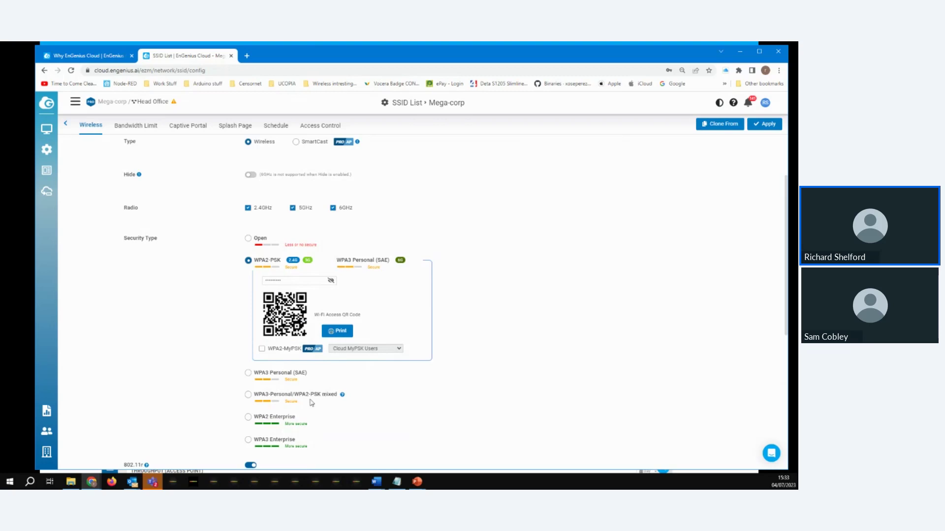
Step: Review the Mega-corp SSID's remaining wireless settings, including 802.11r, 802.11w, default VLAN, client IP addressing and VLAN pooling
scroll(304, 418, down, 2)
scroll(304, 418, down, 1)
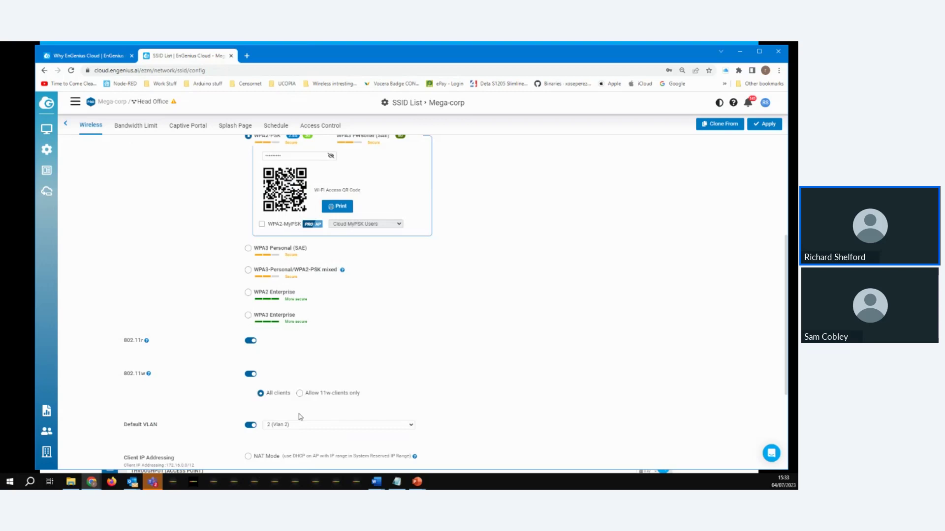
scroll(327, 404, down, 2)
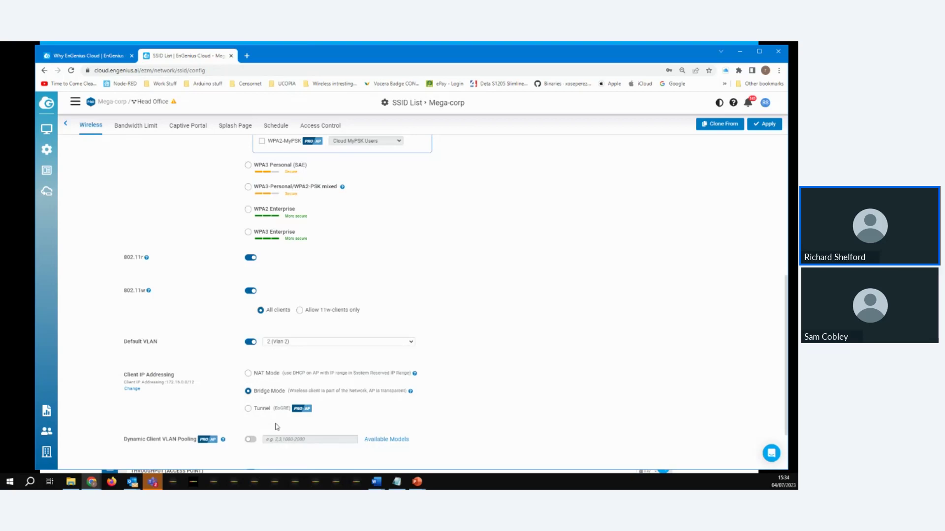
scroll(274, 428, down, 2)
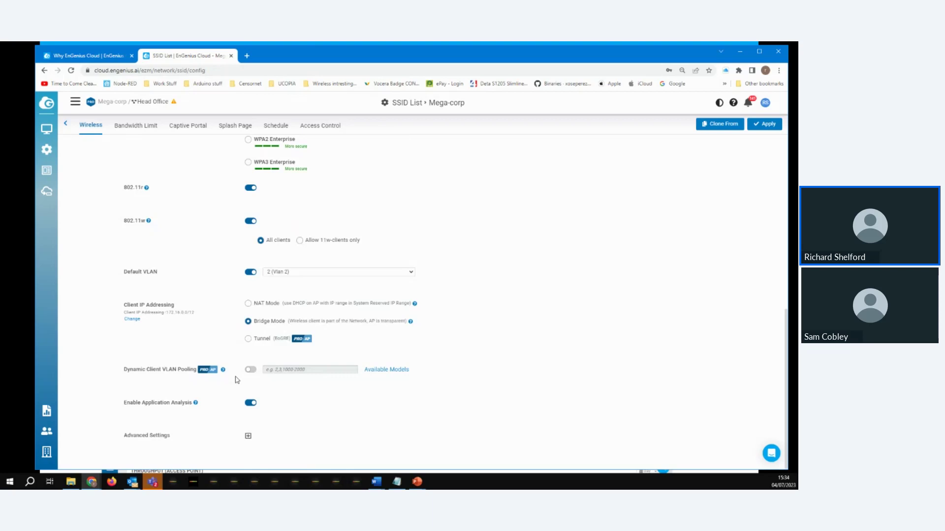
scroll(299, 261, up, 3)
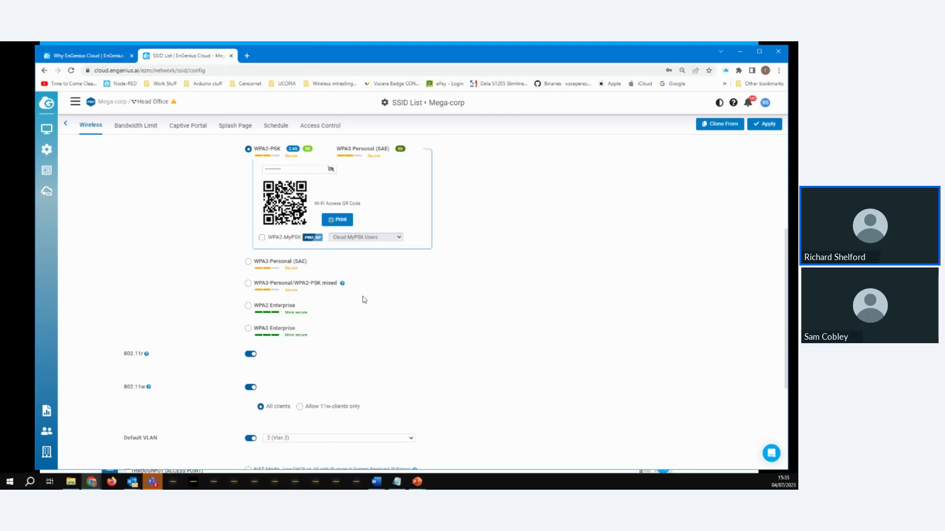
scroll(364, 300, down, 3)
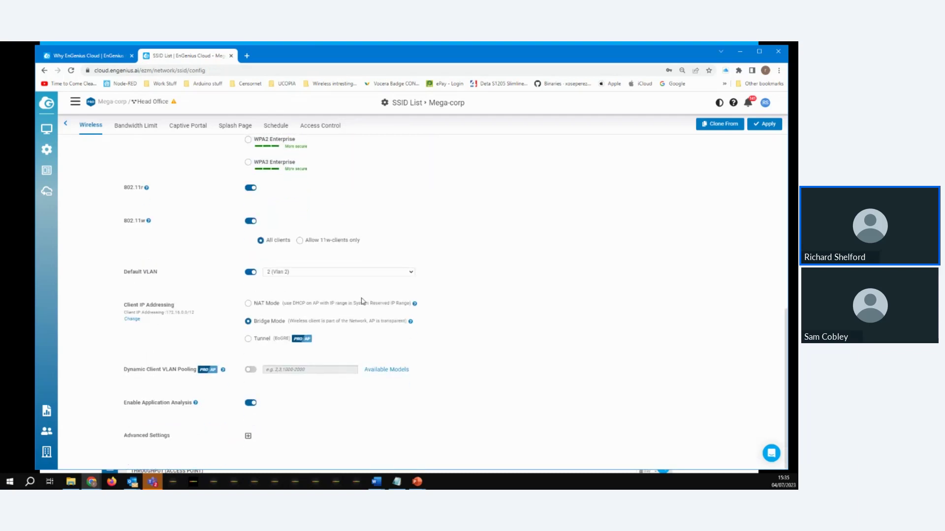
scroll(362, 300, up, 1)
scroll(362, 300, down, 1)
Step: Expand the Mega-corp SSID's advanced settings and review the L2 isolation, mDNS forwarding, band steering and BCMC suppression options
click(248, 436)
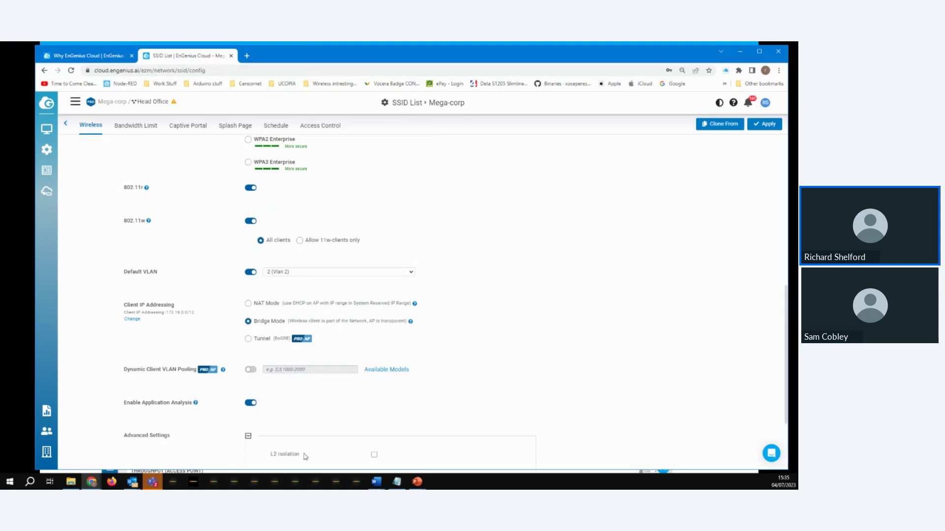
scroll(310, 452, down, 2)
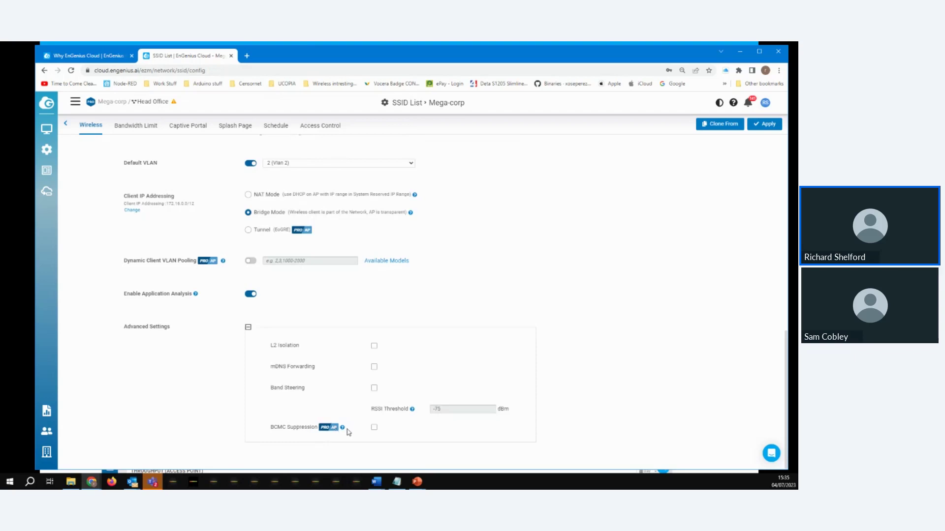
scroll(364, 416, up, 10)
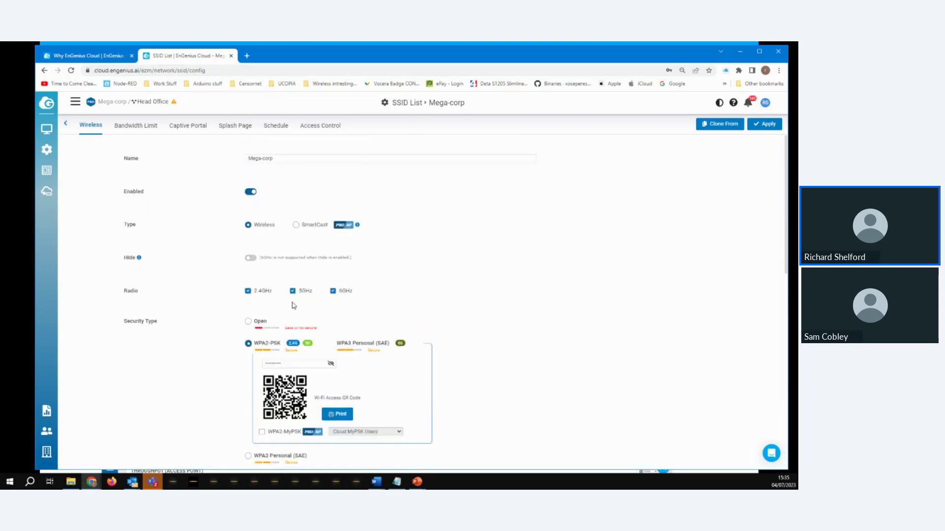
Step: Review the Mega-corp SSID's bandwidth limit, captive portal, splash page, schedule and access control settings
click(138, 126)
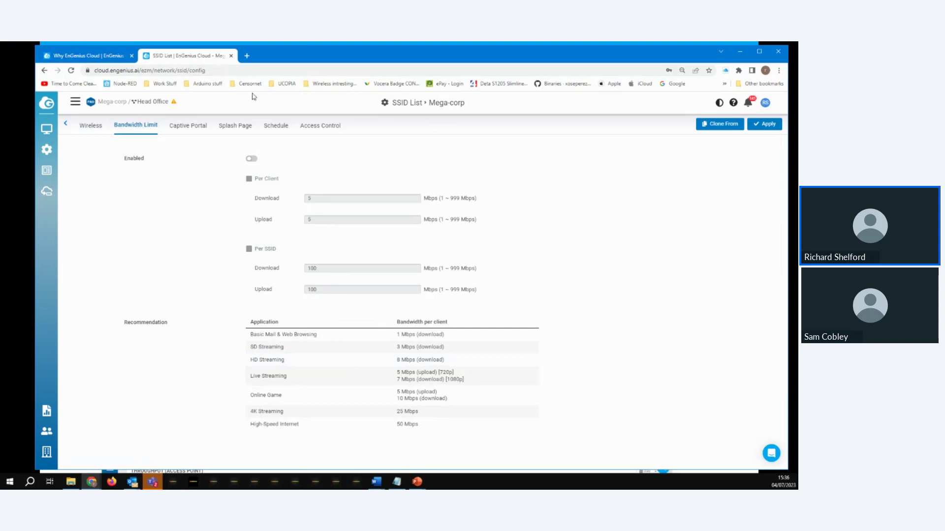
click(195, 126)
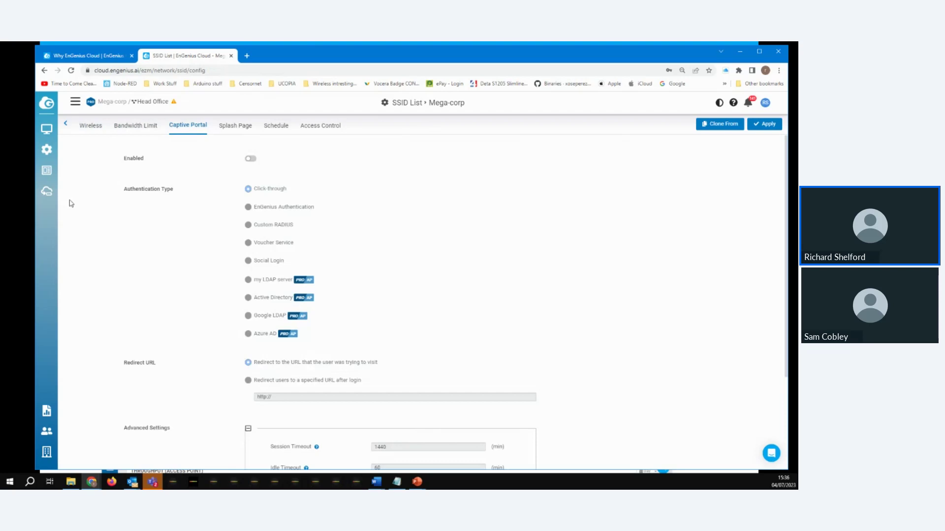
click(231, 129)
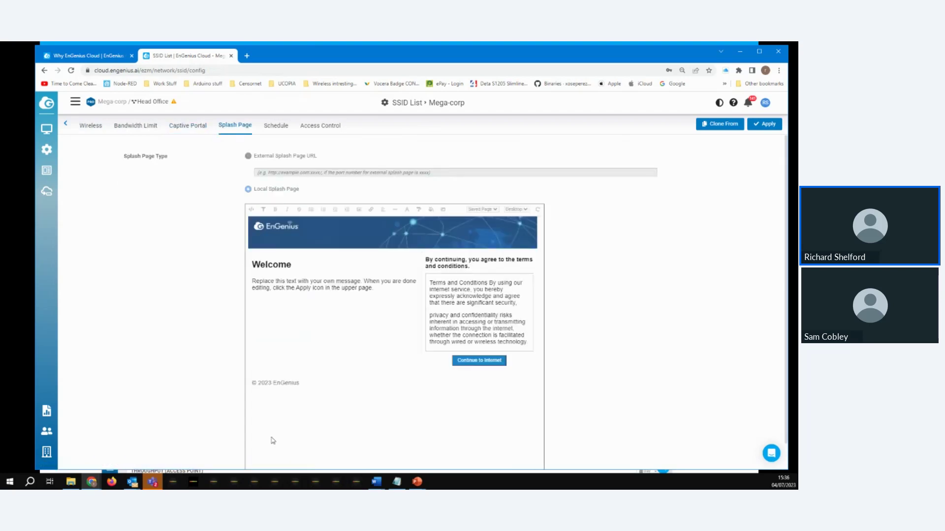
scroll(409, 359, down, 1)
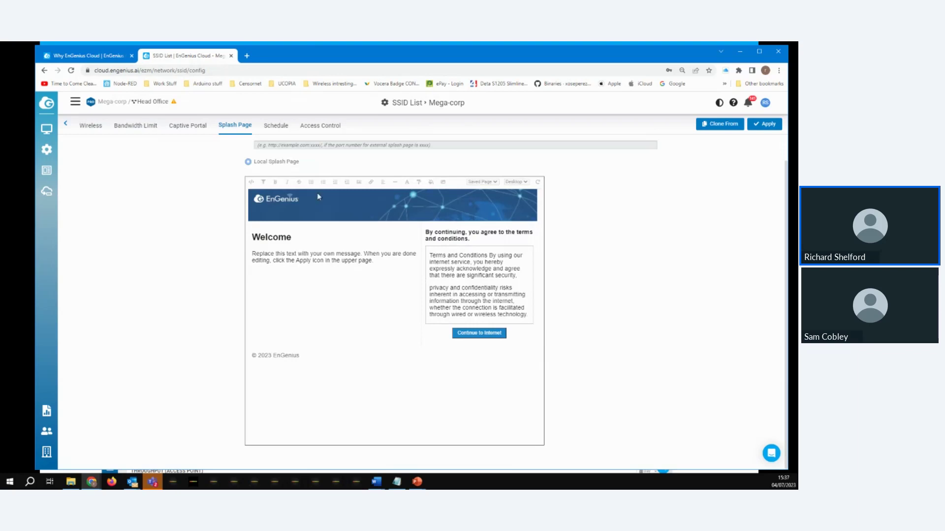
scroll(317, 192, up, 1)
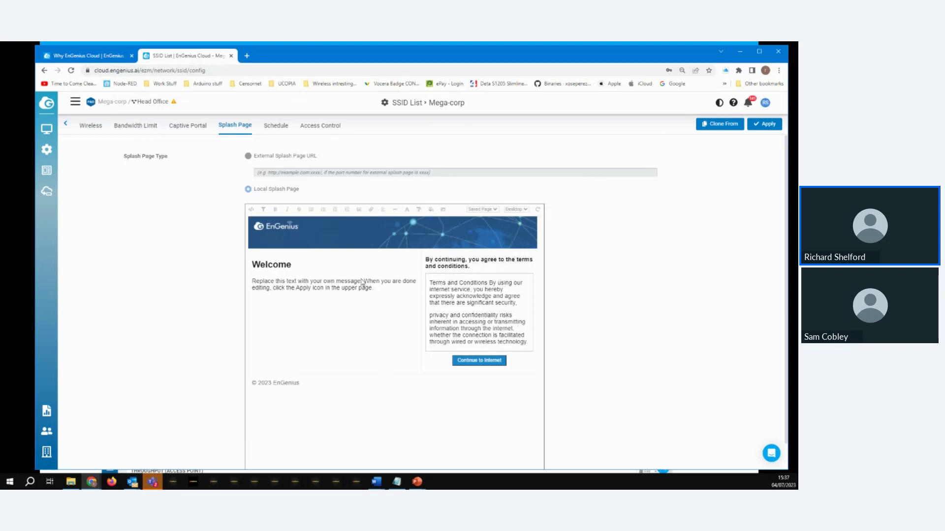
click(278, 127)
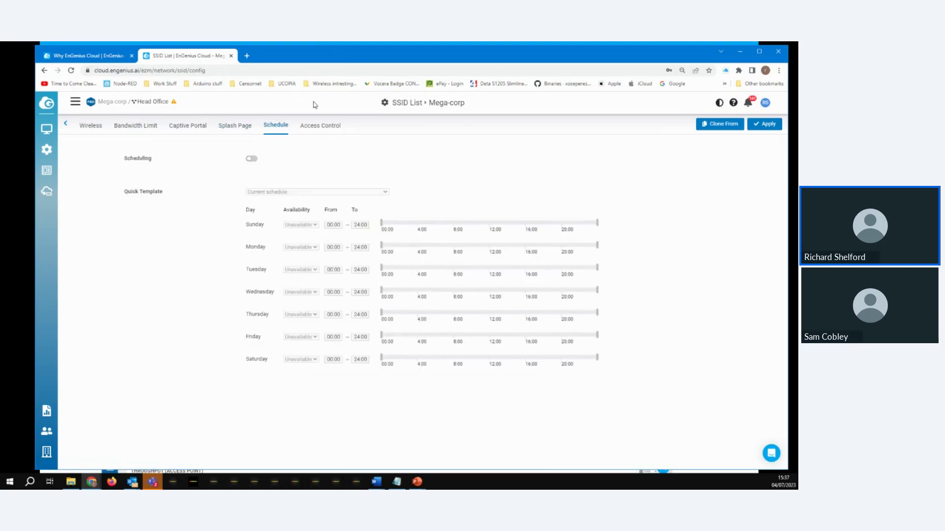
click(320, 126)
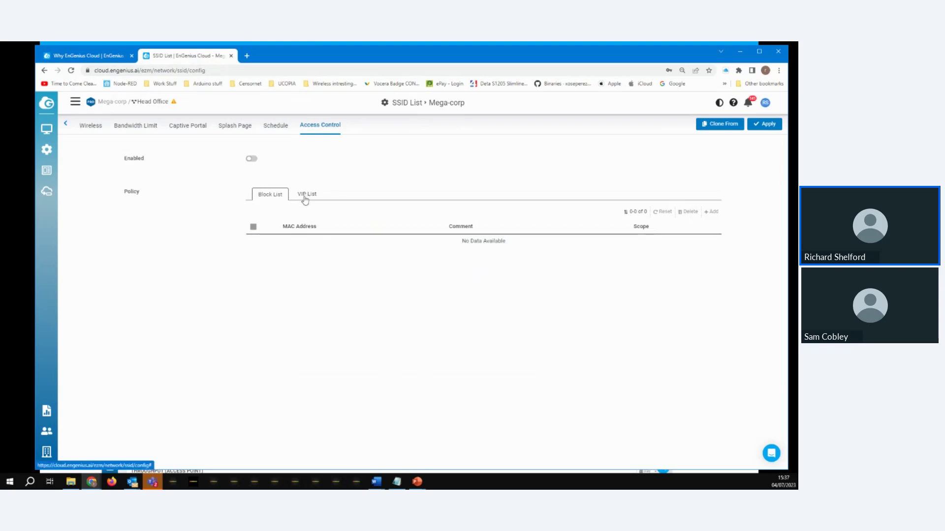
Step: Return to the SSID list and open the access control settings of the Mega-guest SSID
click(65, 124)
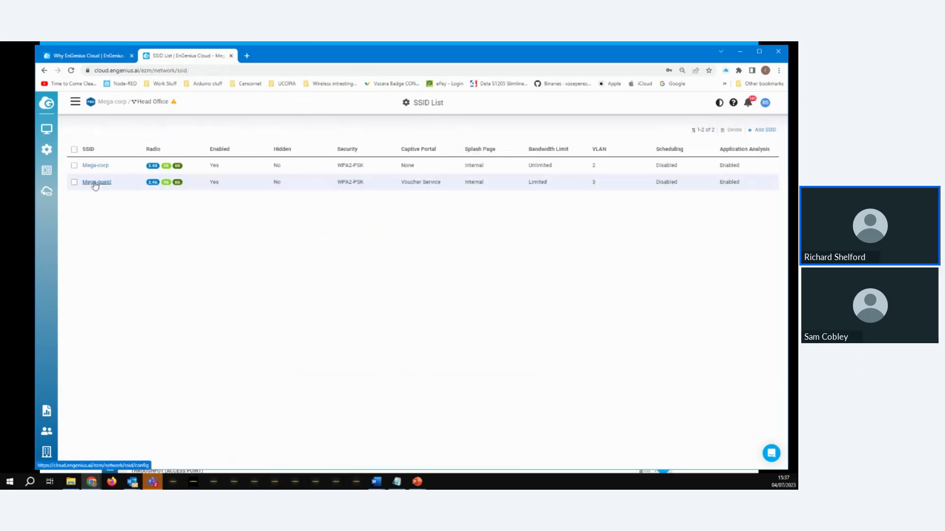
click(96, 183)
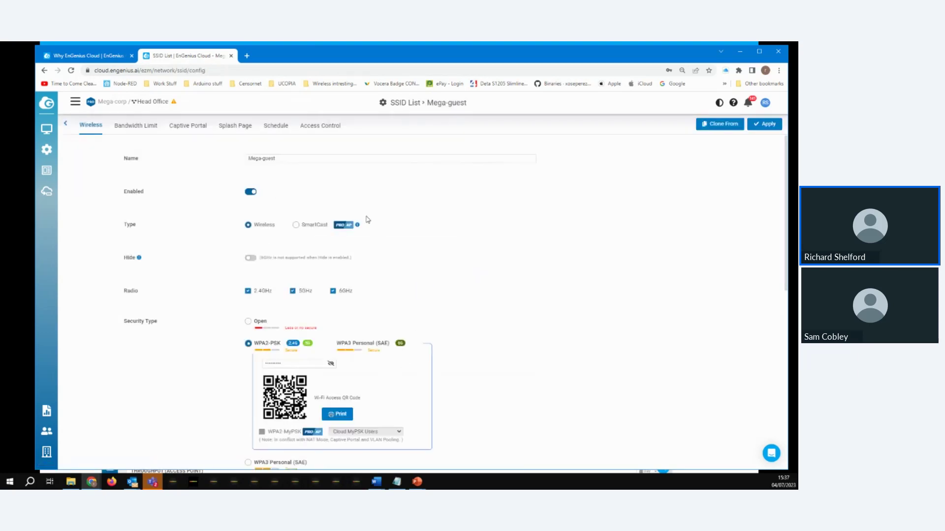
click(335, 129)
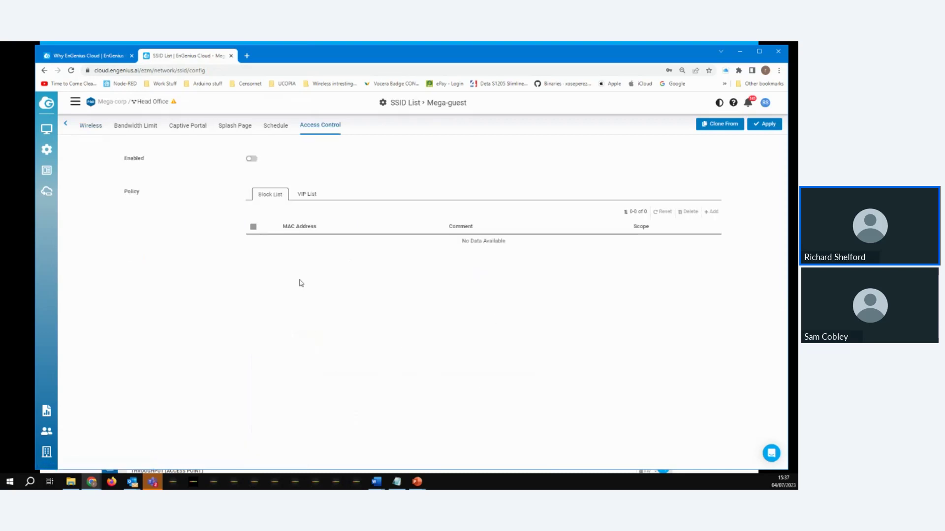
Step: Enable Mega-guest access control to view a blank VIP List entry, and disable it again without entering a MAC address
click(252, 158)
click(305, 197)
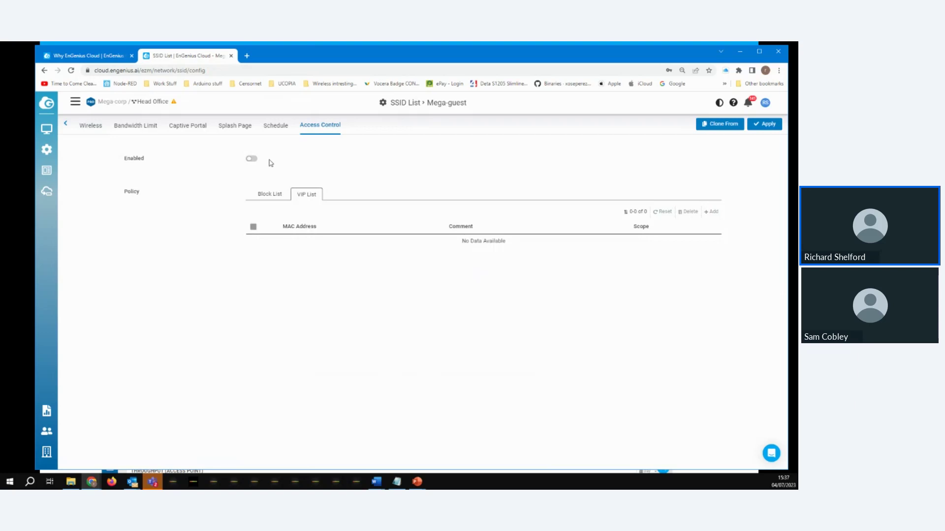
click(252, 159)
click(712, 211)
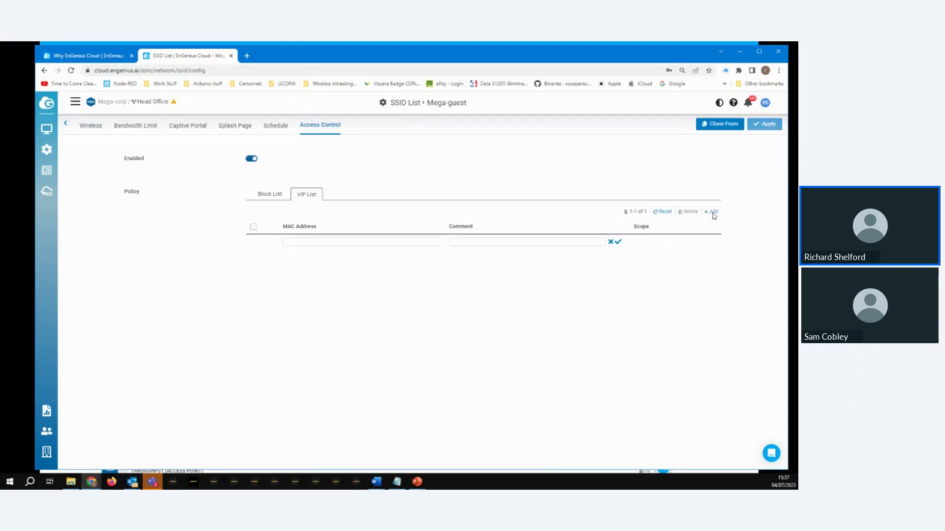
click(326, 240)
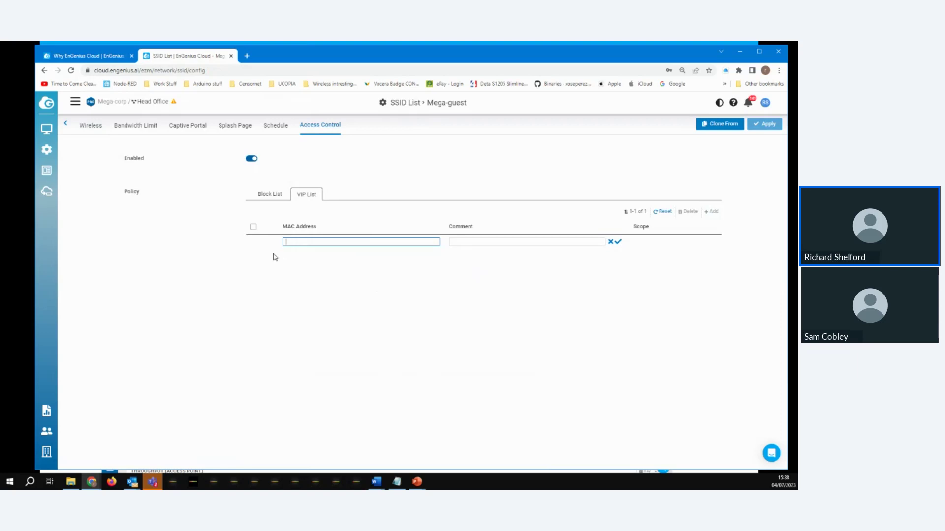
click(250, 160)
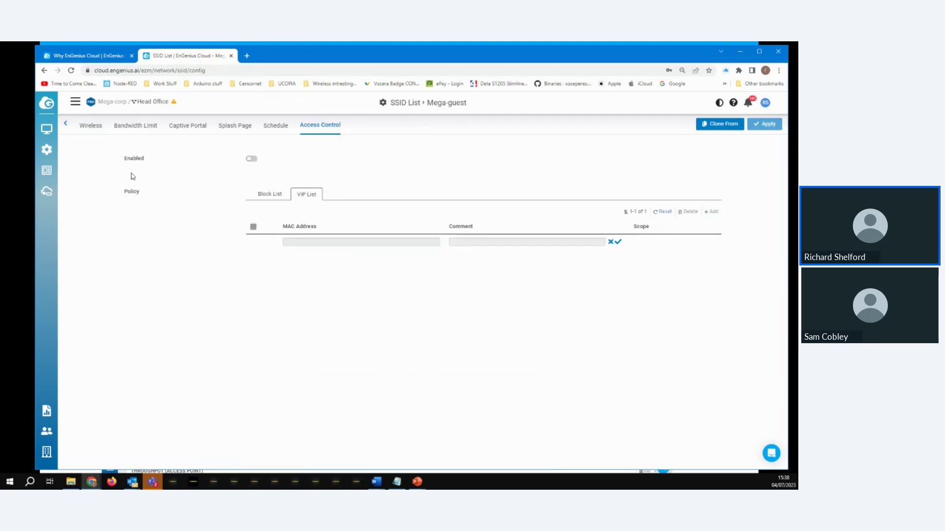
Step: Review the Mega-guest splash page and copy the front-desk URL from the captive portal's Voucher Service settings
click(232, 126)
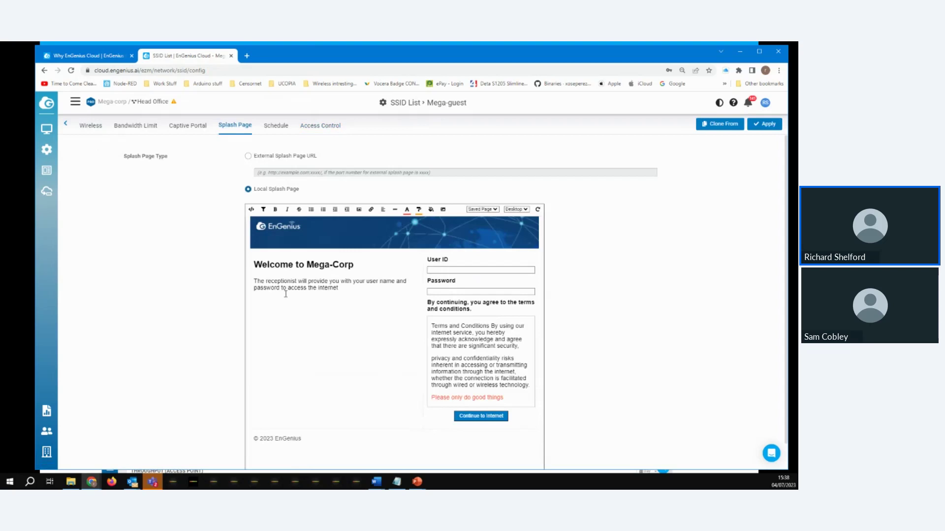
click(182, 126)
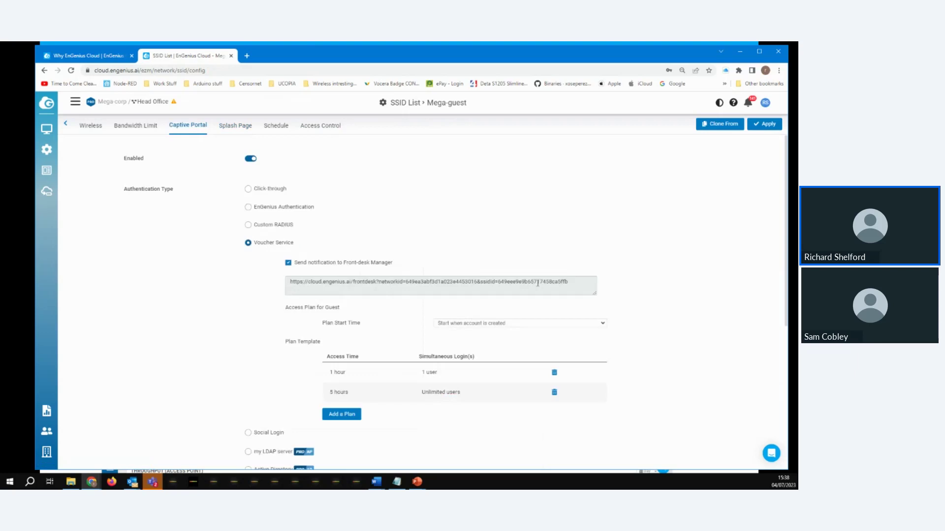
drag(573, 282, 287, 279)
key(ctrl+c)
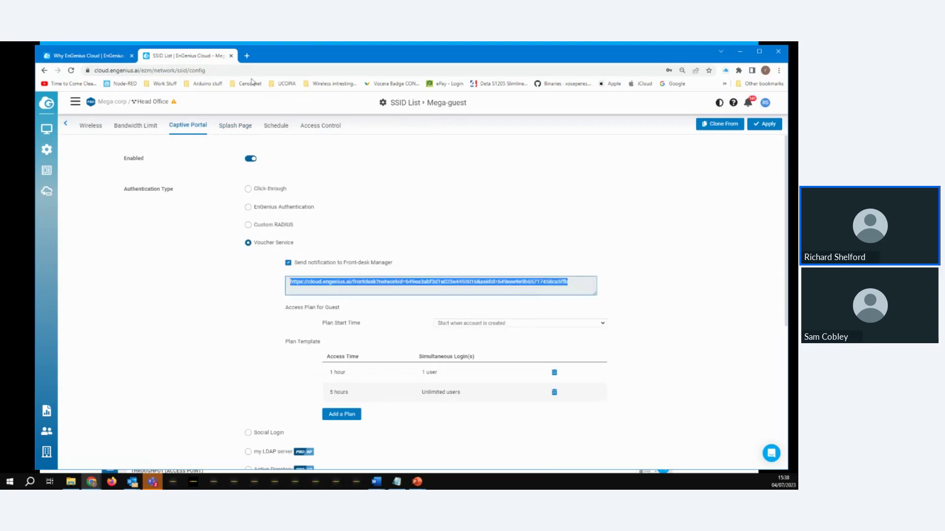
Step: Open the copied front-desk URL in a new browser tab and sign in to the Front-desk Portal
click(247, 55)
click(249, 73)
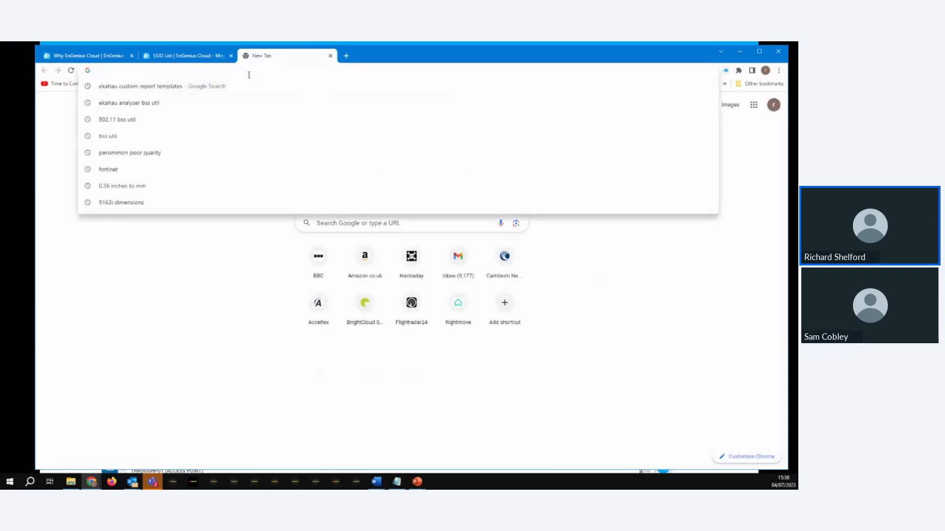
key(ctrl+v)
key(Return)
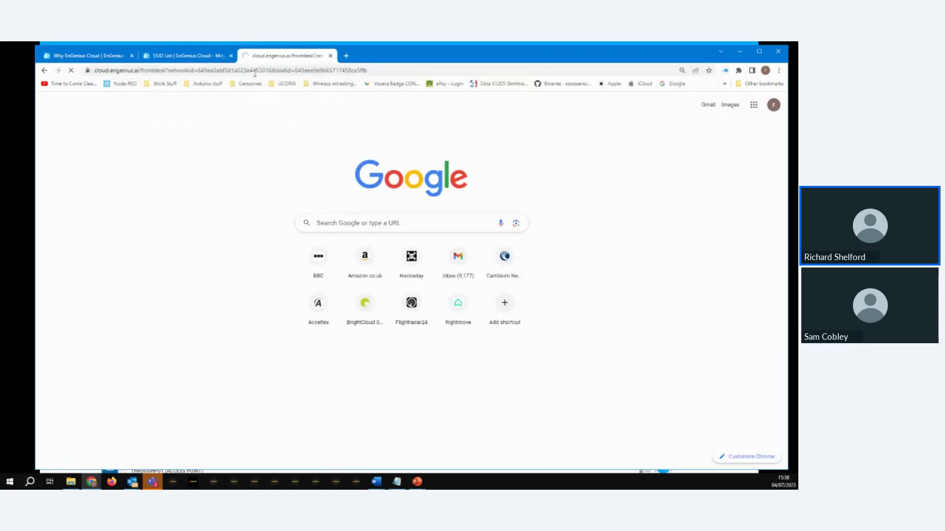
click(558, 351)
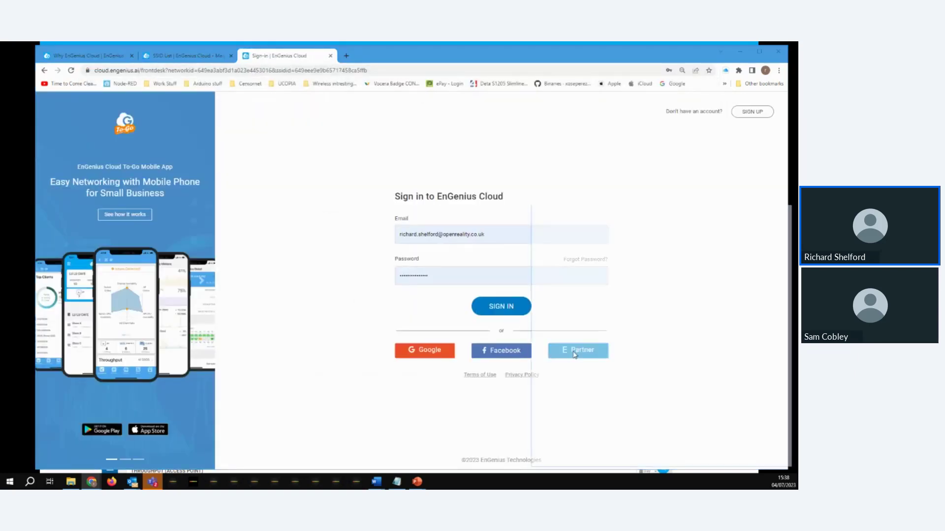
click(656, 318)
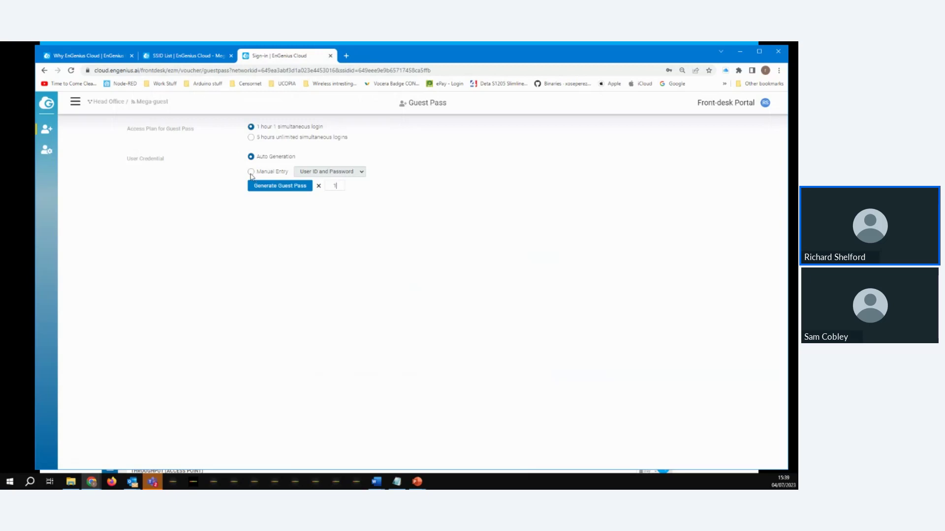
Step: Generate one automatic guest pass on the 1-hour, 1-simultaneous-login plan and view it in Guest Management
click(276, 191)
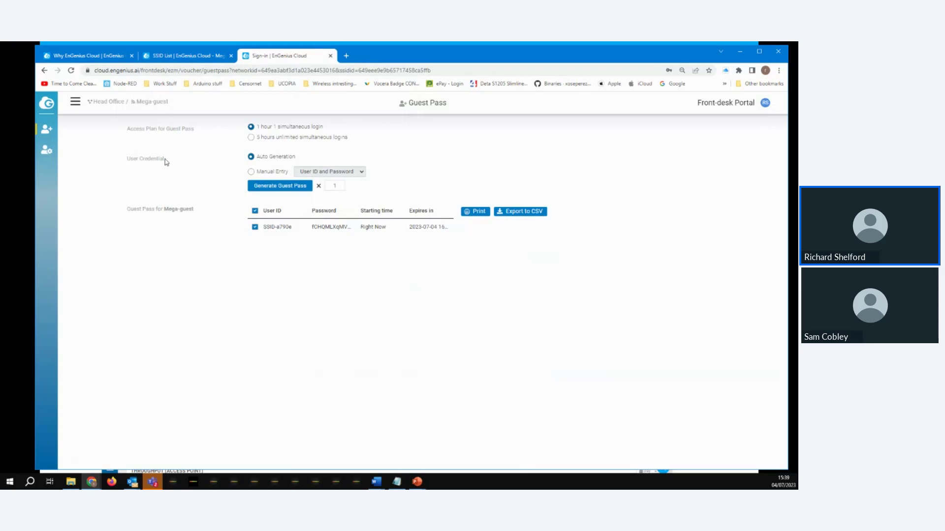
click(47, 150)
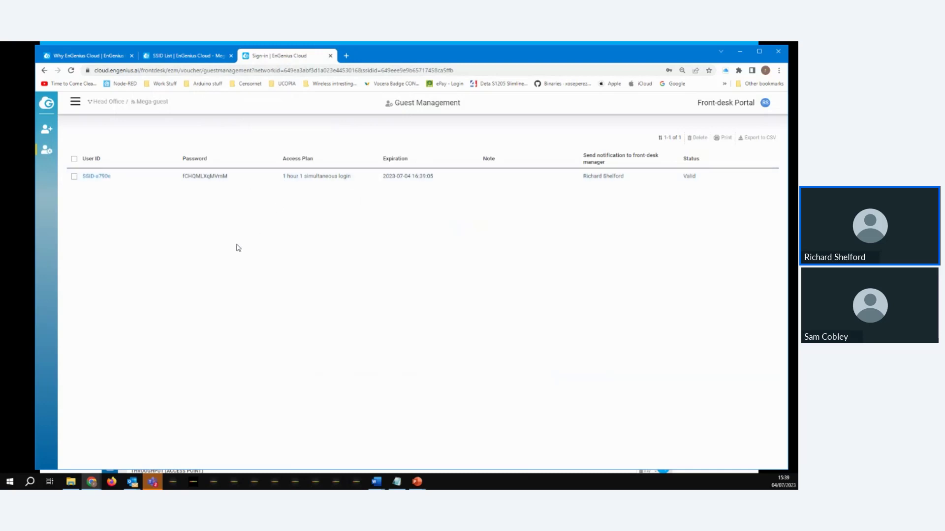
Step: Return to the Mega-guest SSID configuration and open its local splash page in HTML source view
click(211, 55)
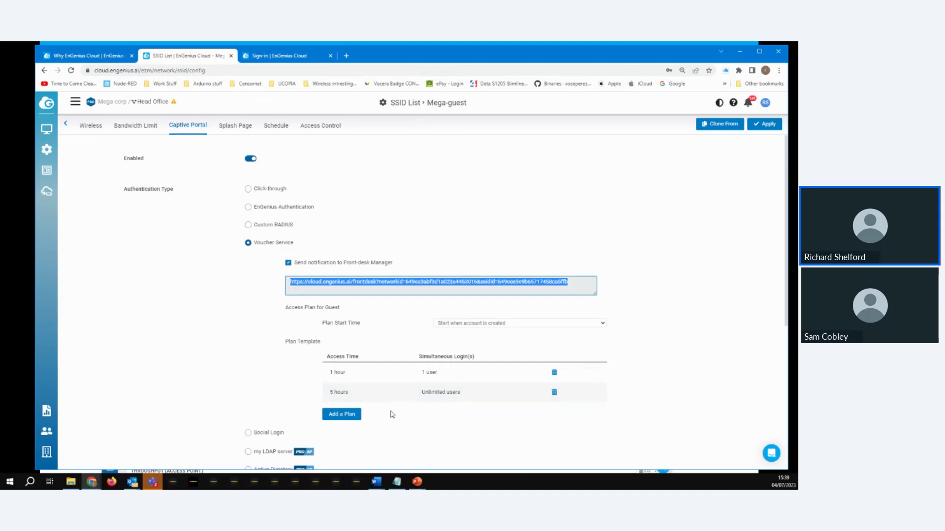
scroll(389, 415, down, 1)
scroll(389, 414, up, 1)
click(231, 127)
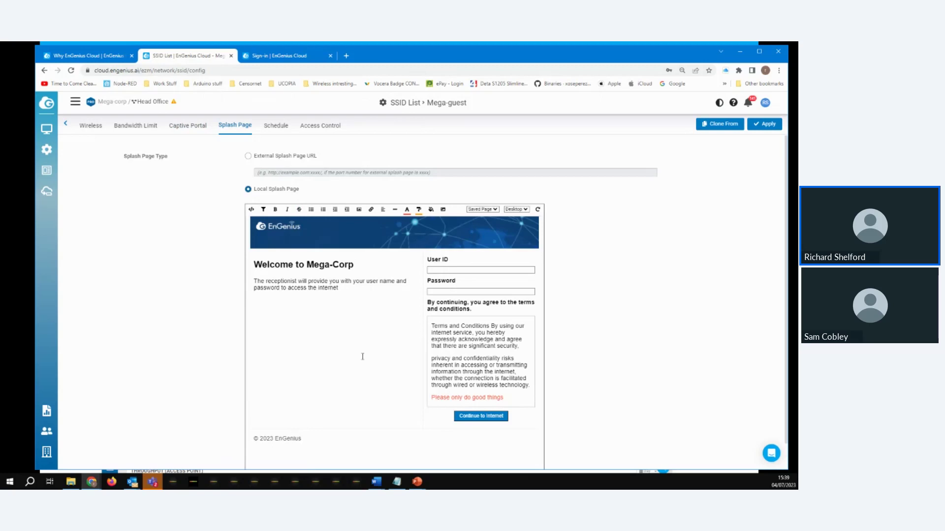
scroll(389, 368, down, 1)
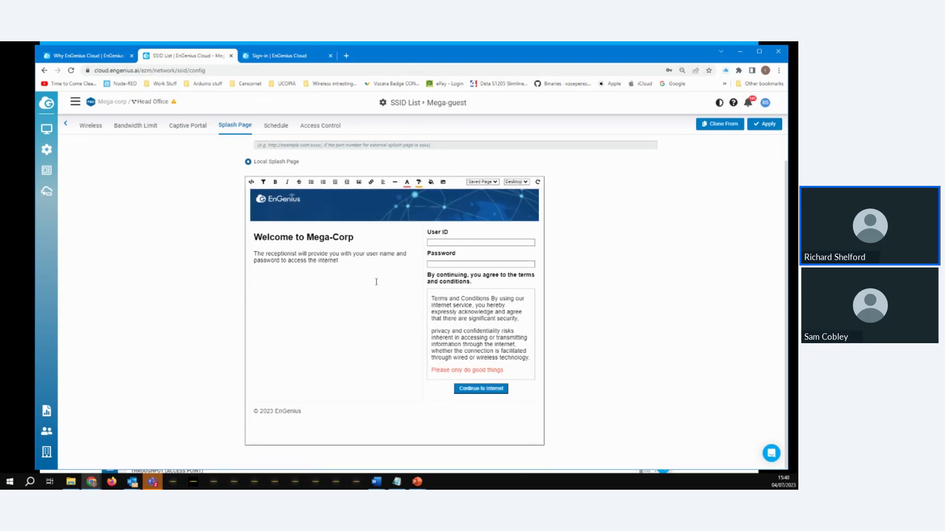
click(250, 182)
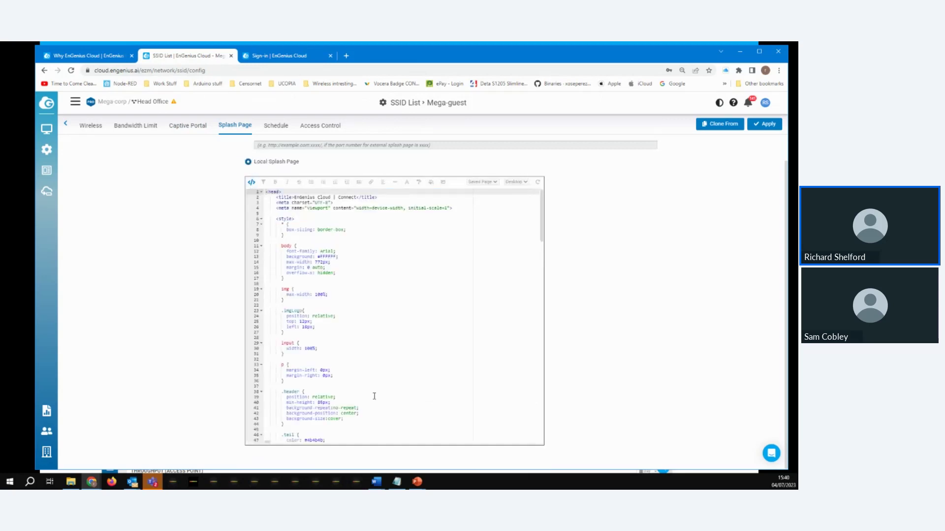
Step: Return the local splash page from HTML source to its visual view and review the Mega-guest wireless security settings
drag(541, 237, 527, 215)
click(251, 182)
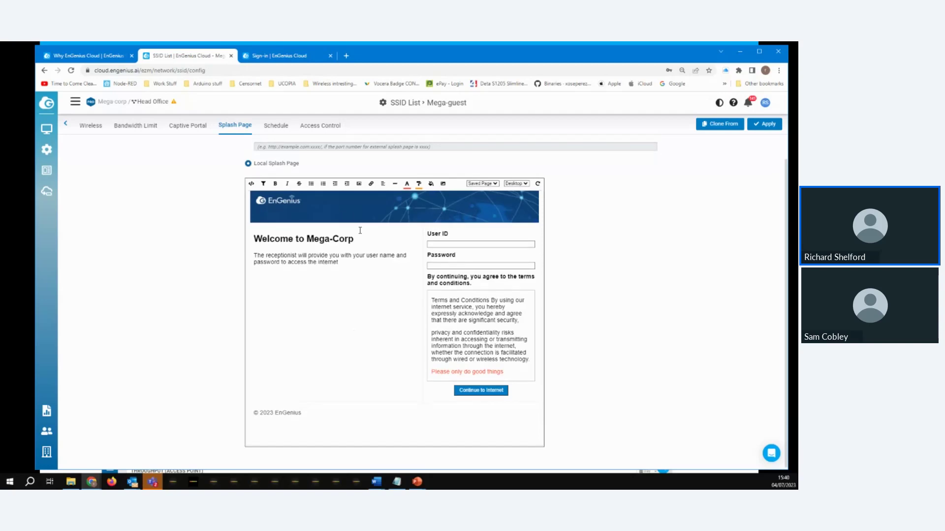
scroll(356, 237, up, 1)
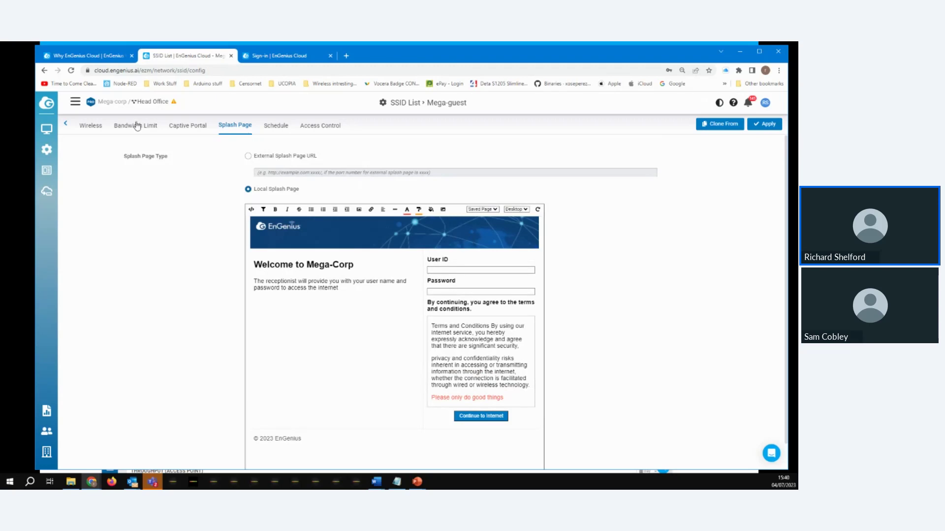
click(87, 129)
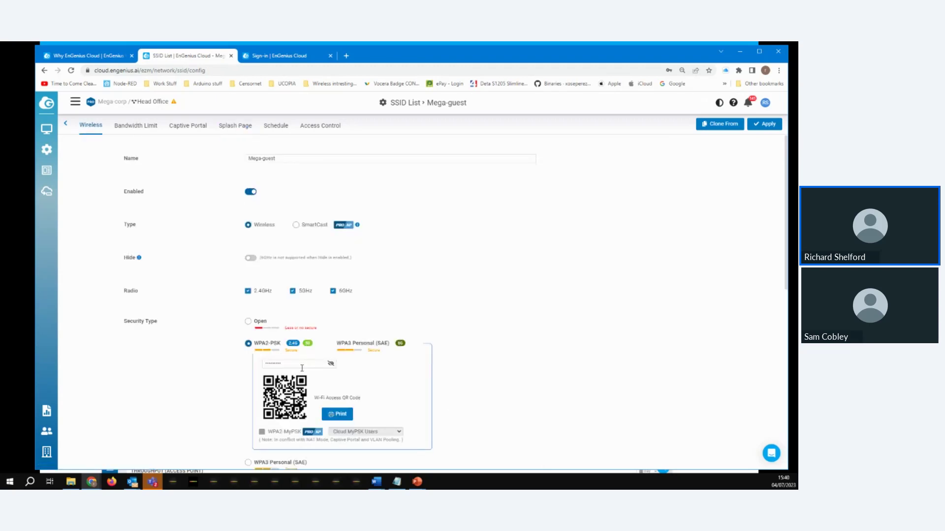
scroll(305, 396, down, 2)
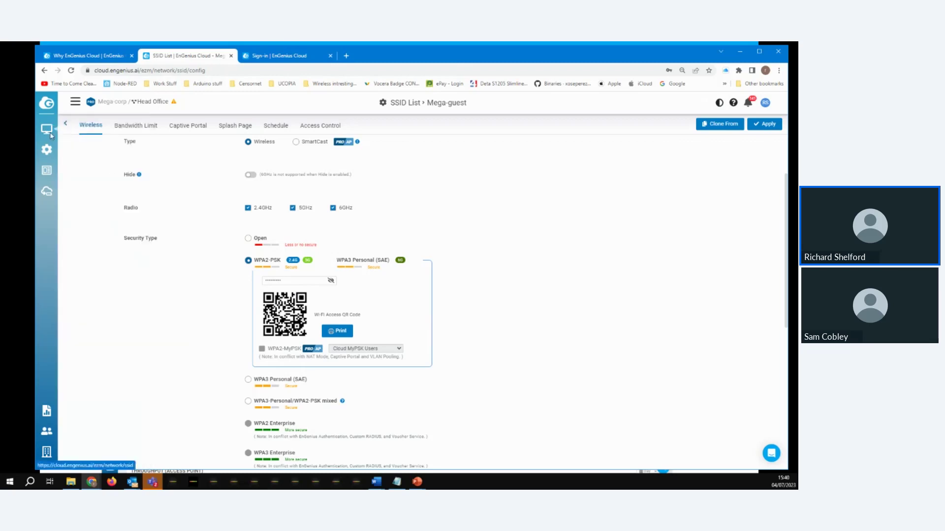
Step: Go to the managed access points list and open the details of the ECW220S
mouse_move(49, 130)
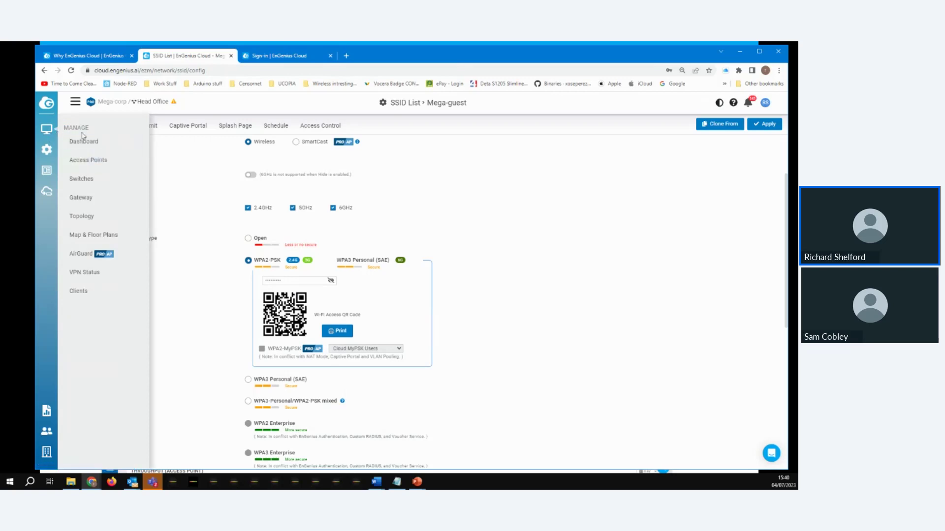
mouse_move(46, 149)
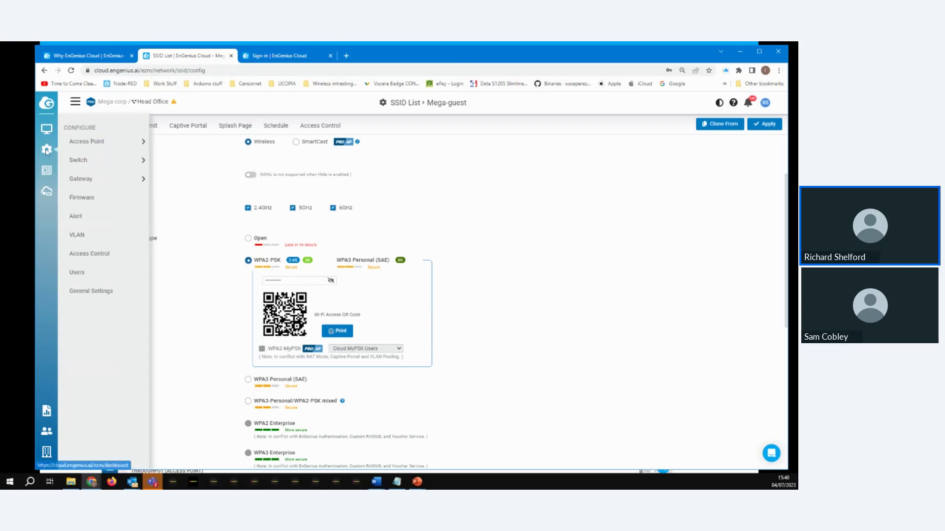
mouse_move(96, 146)
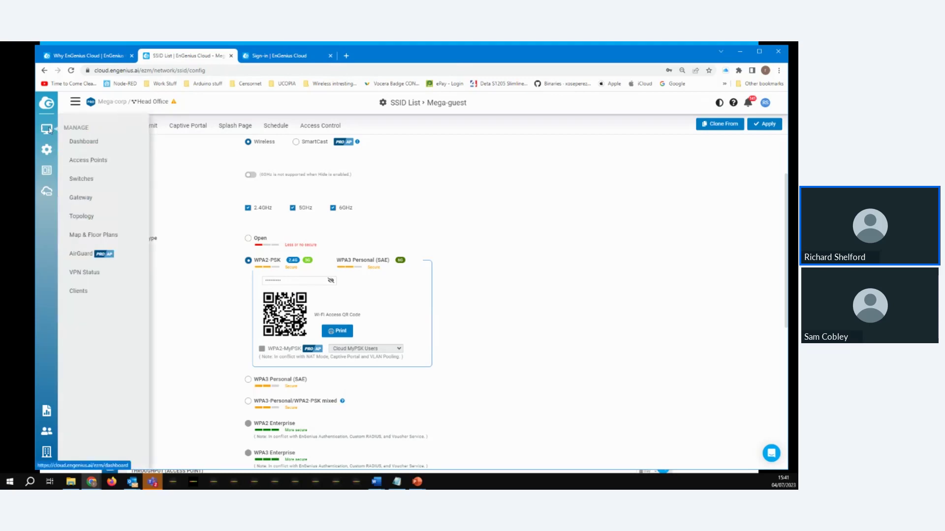
click(85, 159)
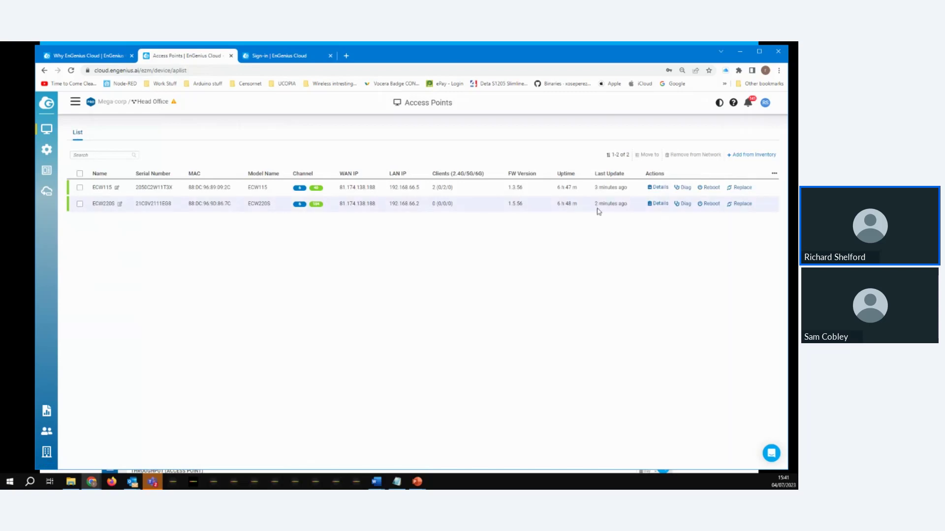
click(660, 203)
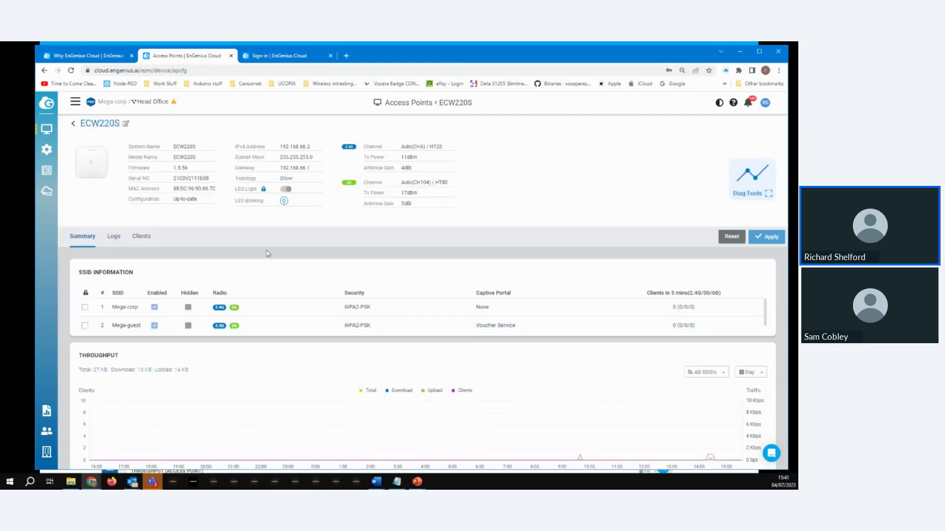
Step: Enable the per-access-point override for the Mega-corp SSID on the ECW220S, and switch it off again
scroll(283, 325, down, 1)
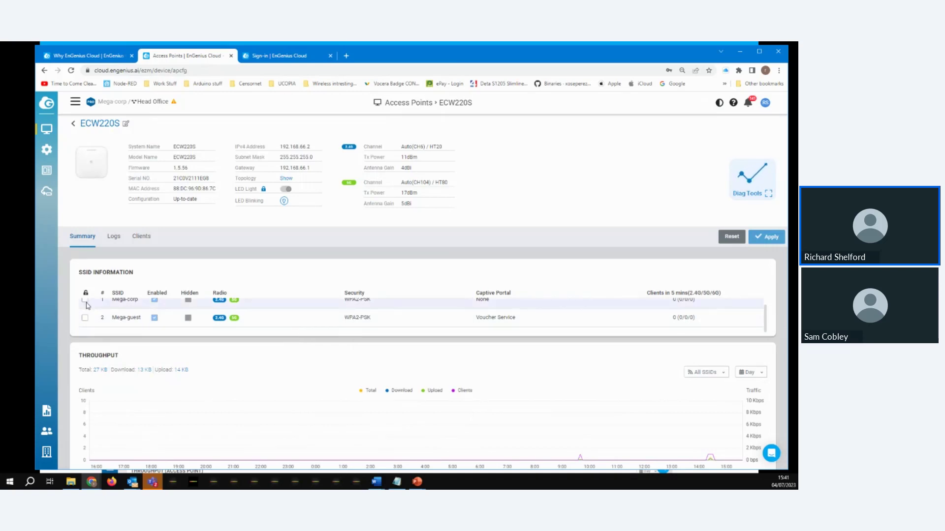
scroll(117, 315, up, 1)
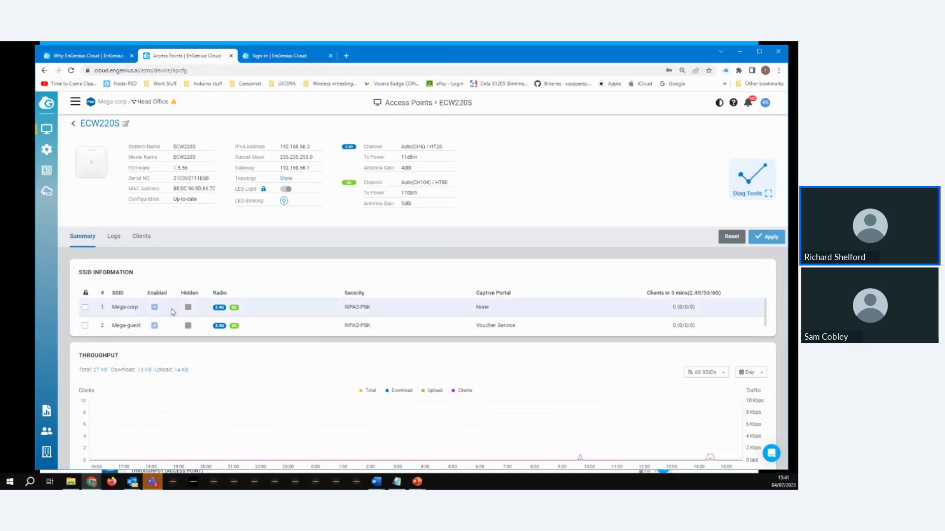
click(85, 307)
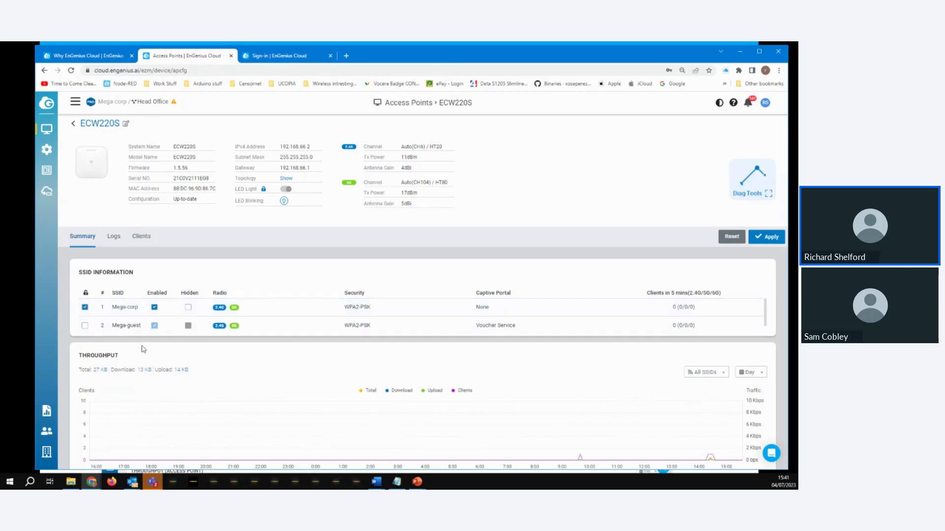
click(85, 307)
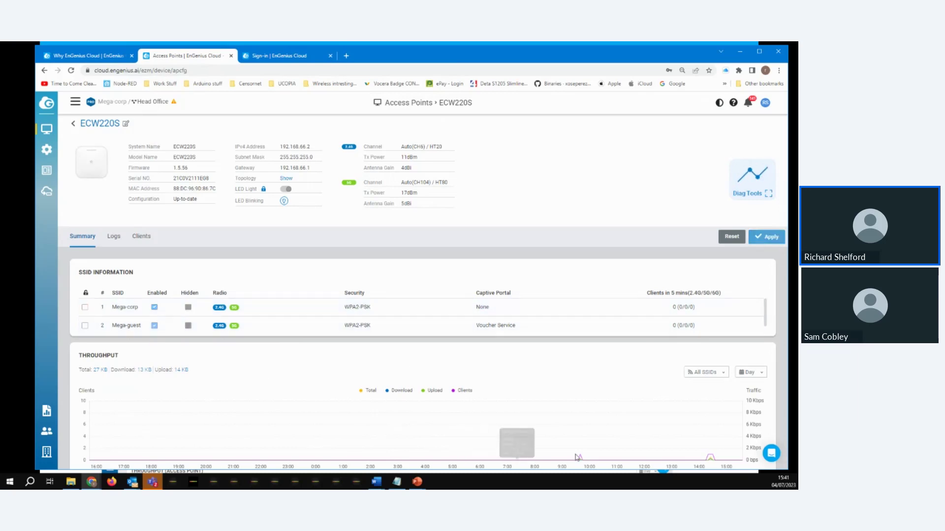
Step: Override the ECW220S's 2.4G radio settings and choose channel 11
scroll(445, 412, down, 1)
scroll(445, 412, down, 3)
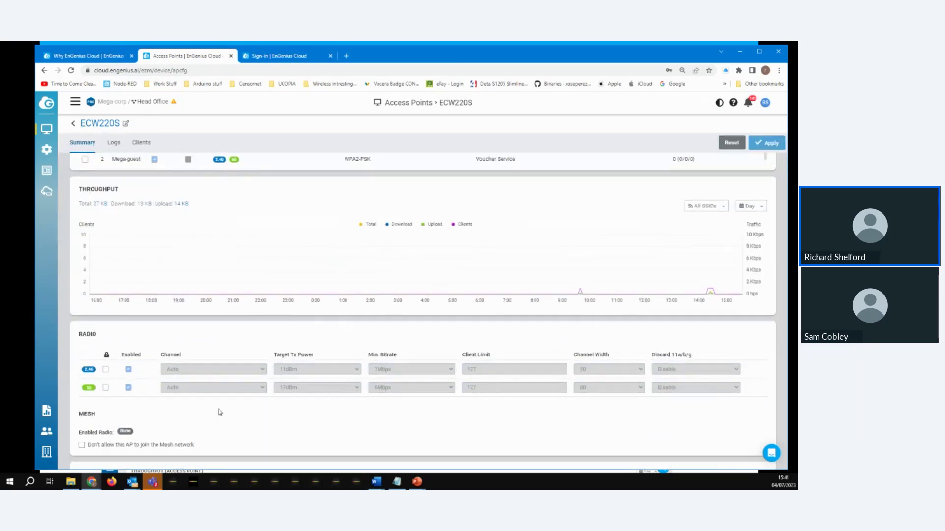
click(105, 370)
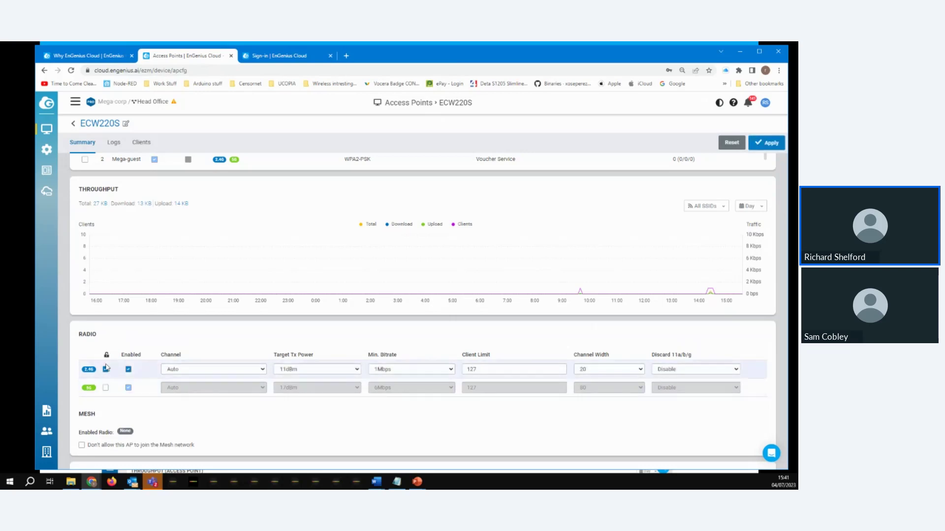
click(206, 374)
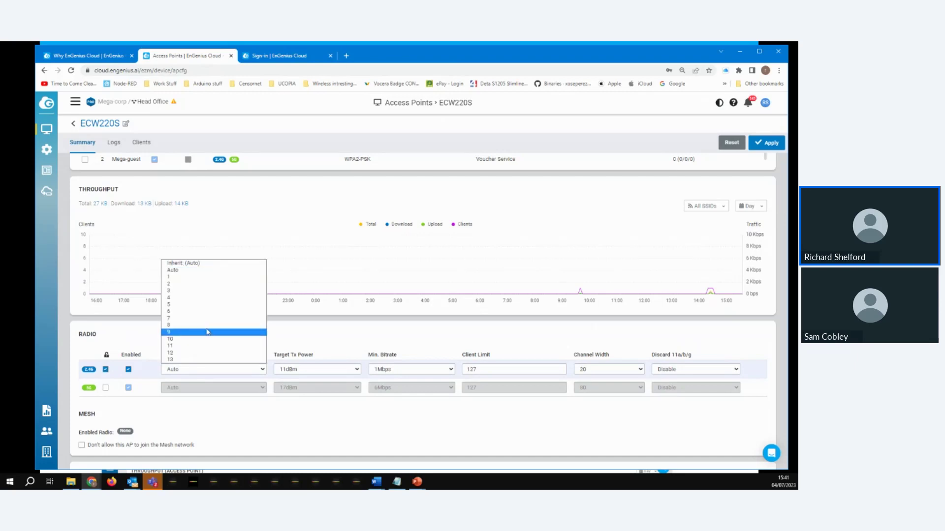
click(207, 345)
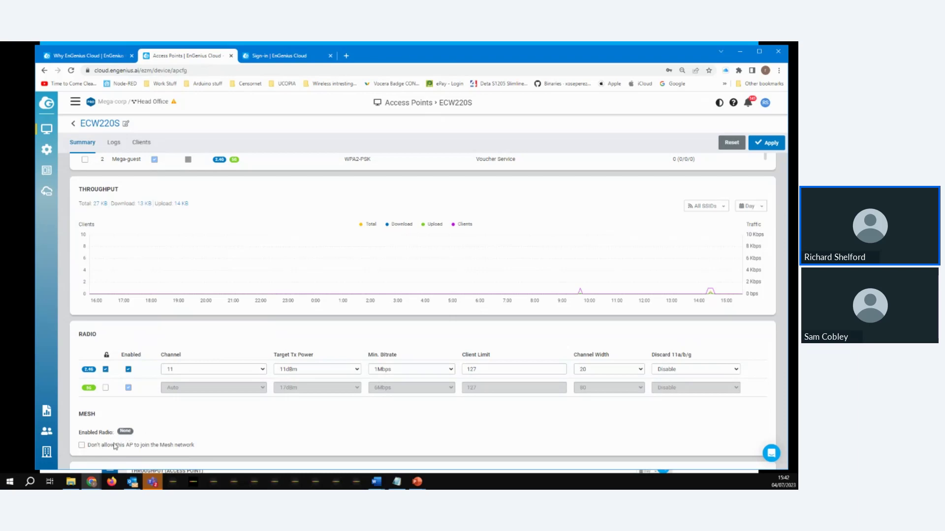
Step: Review the ECW220S's mesh, IP addressing, management VLAN and photo settings, and return to its SSID information
scroll(172, 419, down, 3)
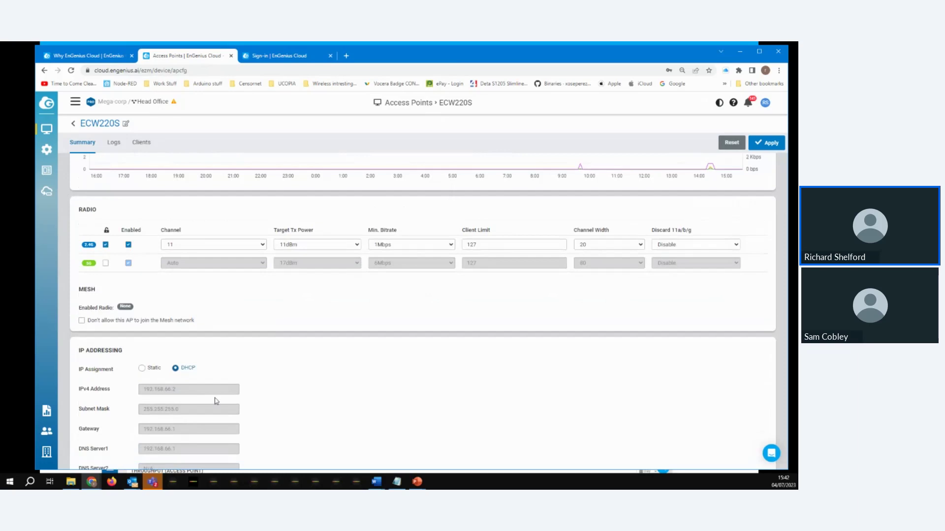
scroll(215, 401, down, 3)
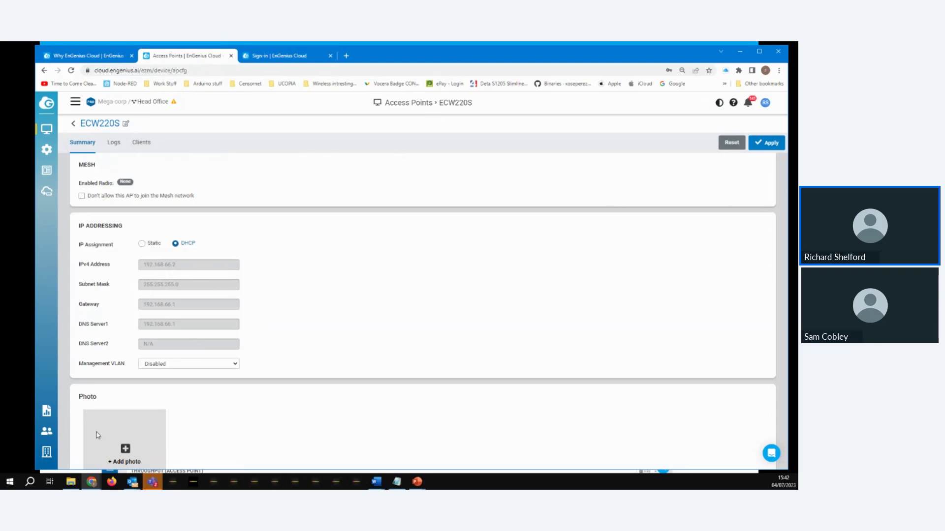
scroll(116, 426, down, 1)
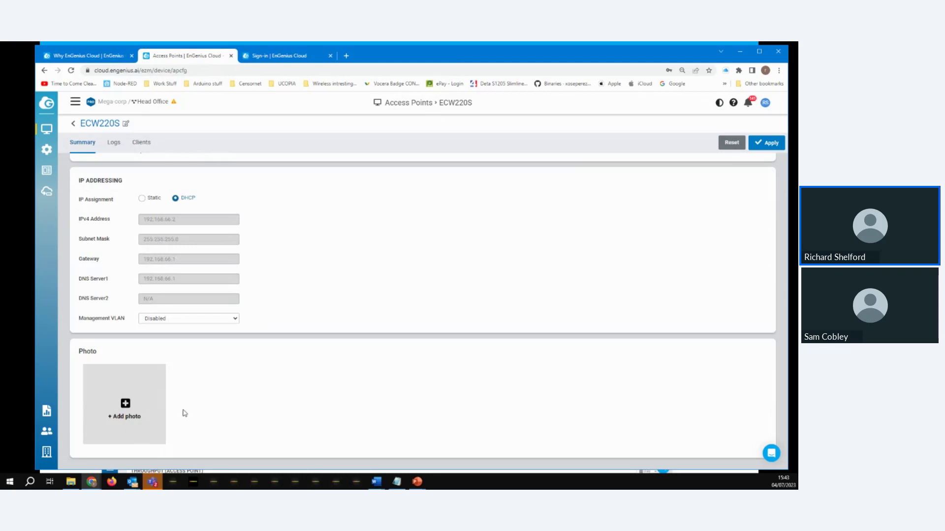
scroll(186, 413, up, 10)
scroll(165, 394, up, 2)
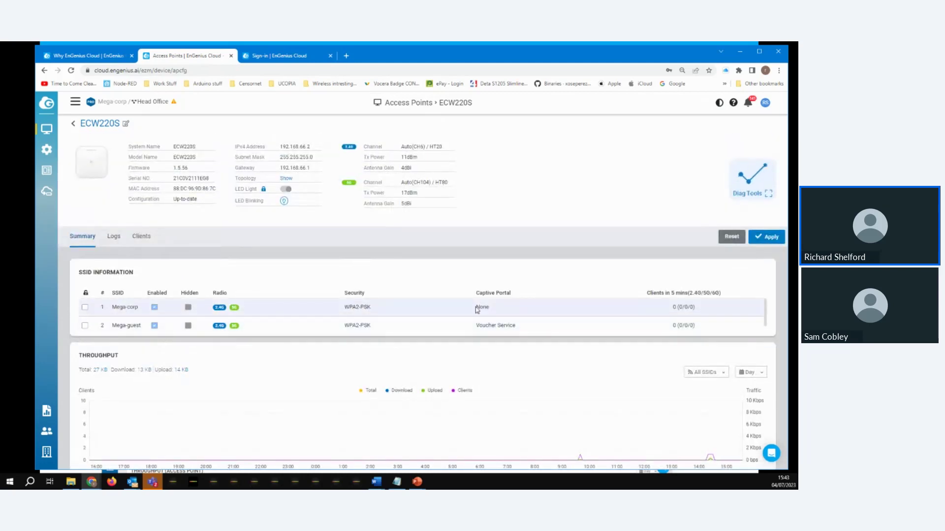
Step: Discard the unsaved radio changes and examine the ECW220S's event logs and client list
click(114, 238)
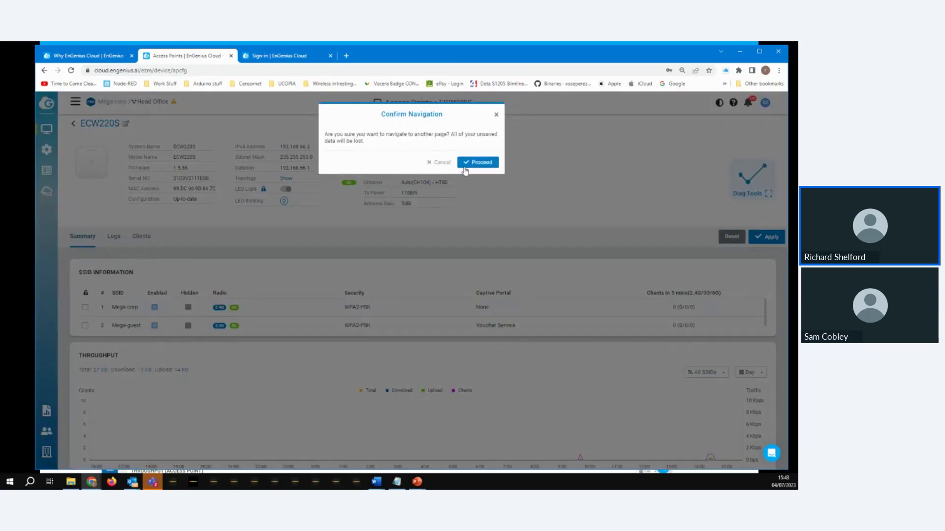
click(468, 164)
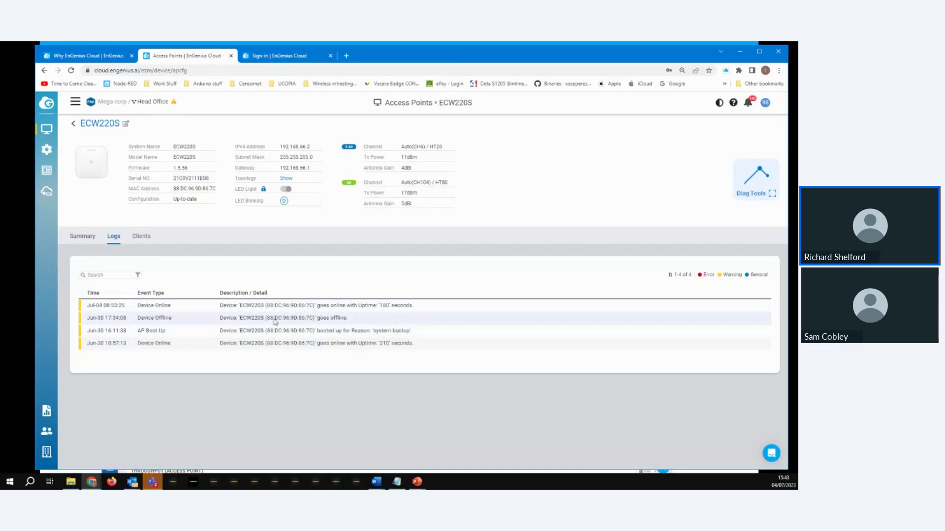
click(141, 238)
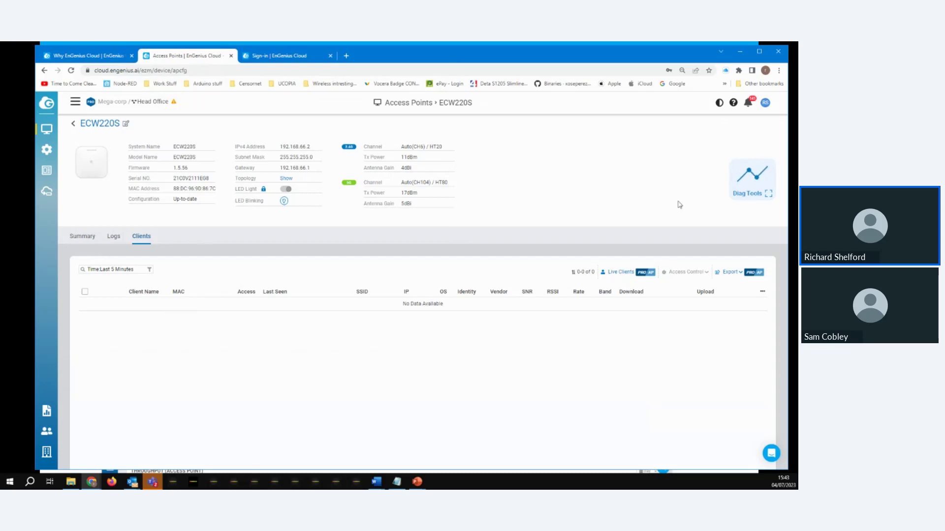
Step: Open the ECW220S diagnostic tools, show channel utilization for 2.4G, and view throughput for 2.4G and 5G
click(749, 197)
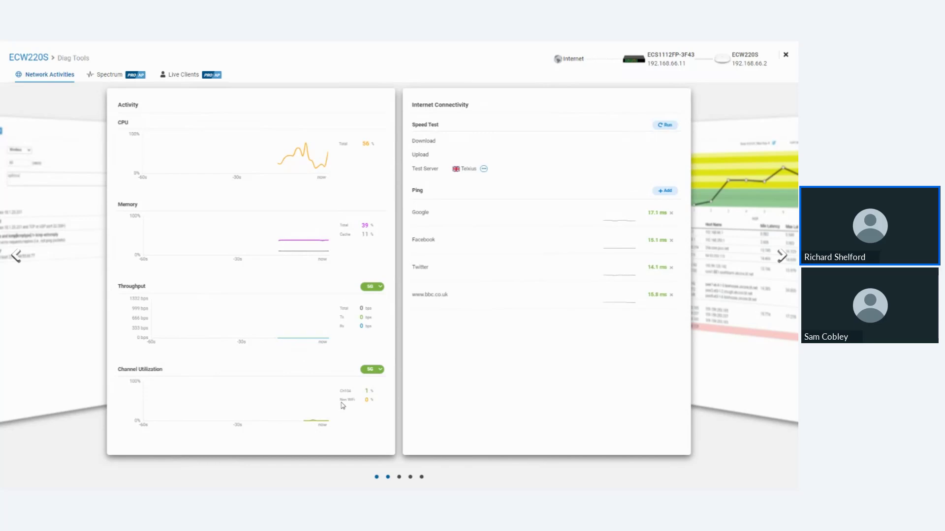
click(367, 377)
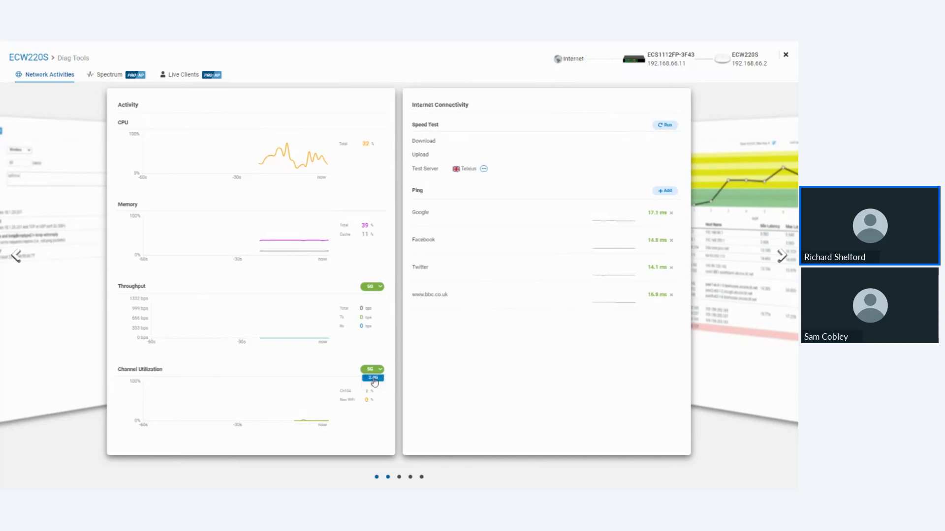
click(373, 387)
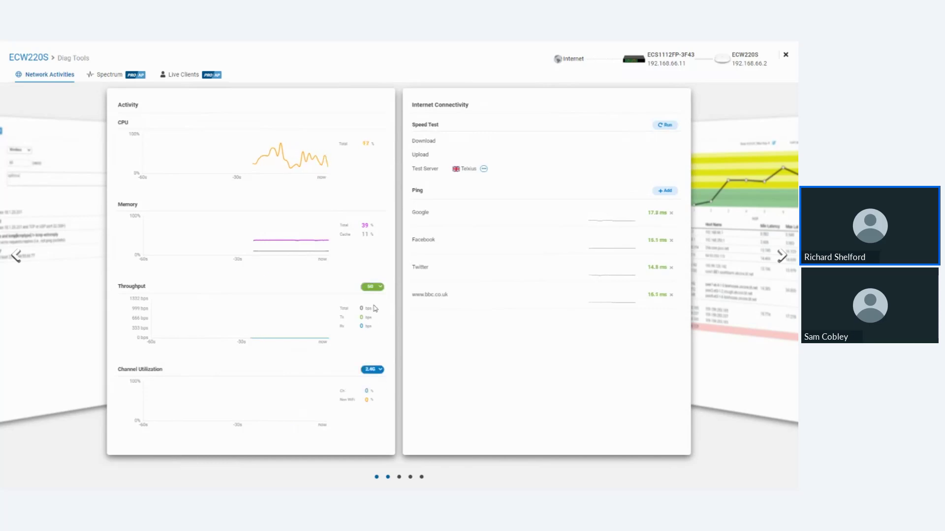
click(372, 286)
click(372, 295)
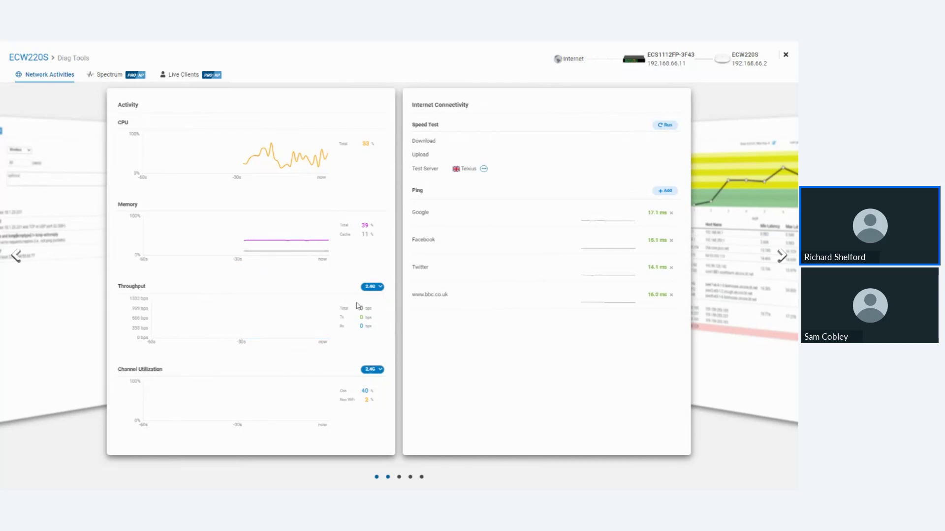
click(372, 287)
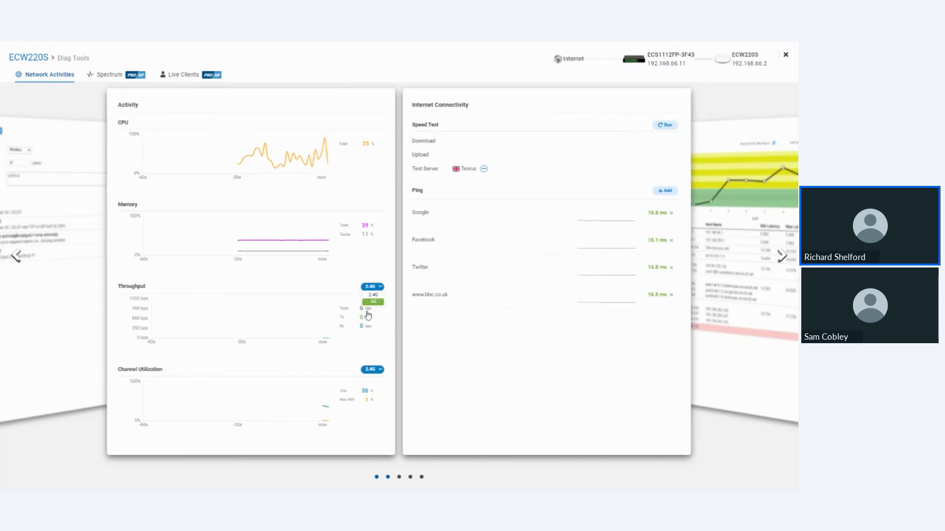
click(372, 301)
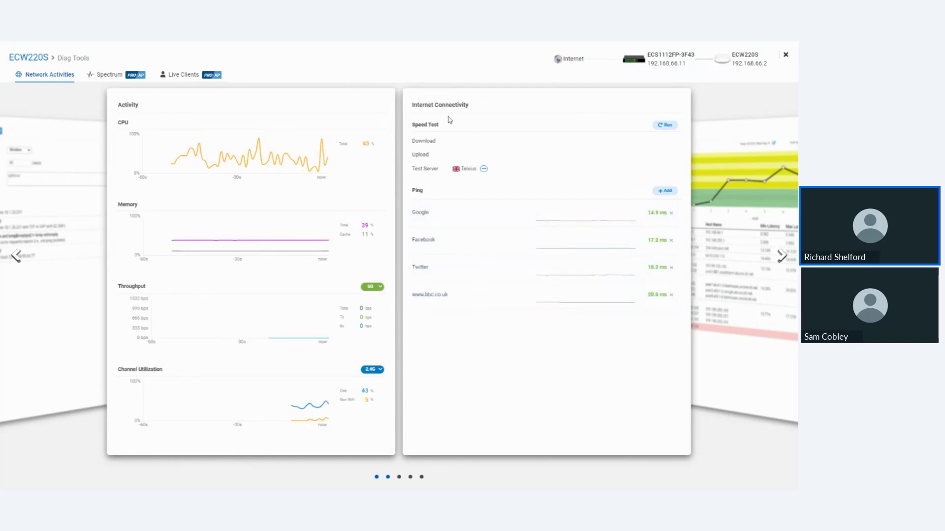
Step: Run the internet speed test from the ECW220S and bring up its Traceroute results
click(675, 129)
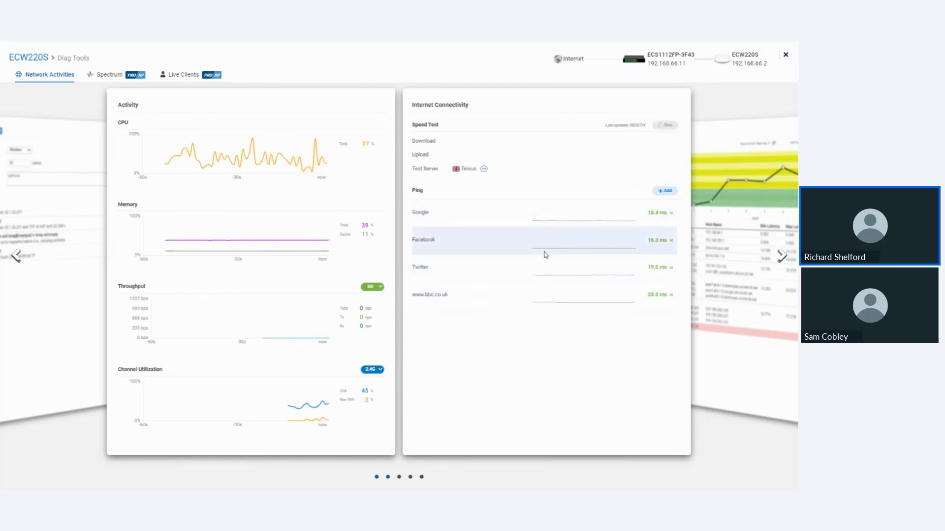
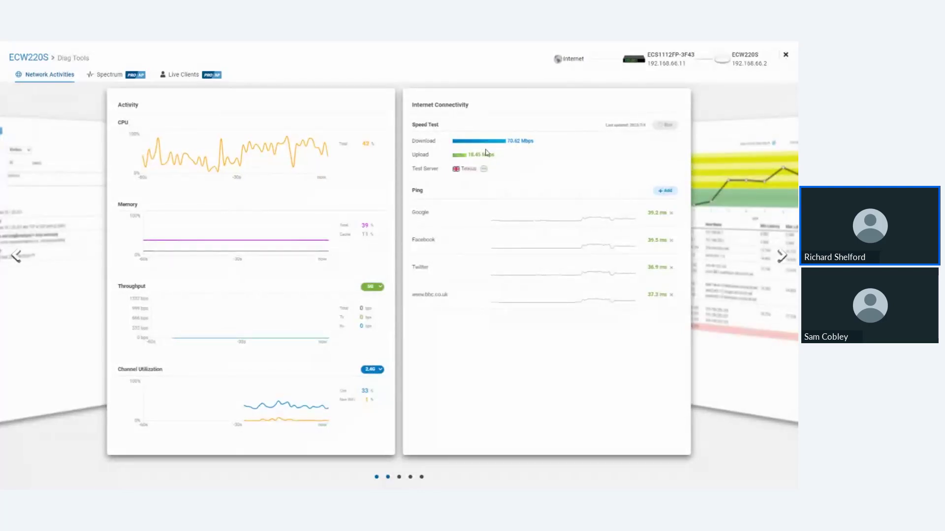
click(781, 255)
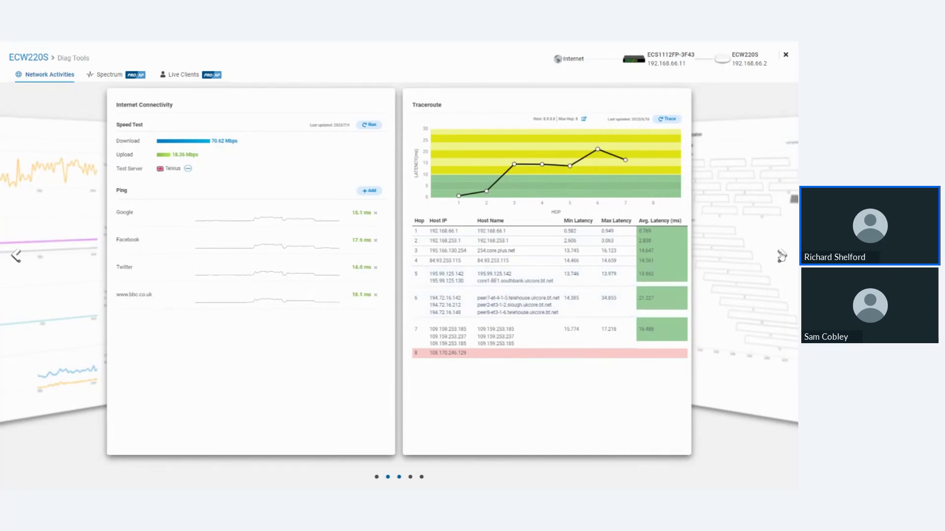
Step: Bring up All Channel Utilization for the ECW220S and run a 2.4G scan, accepting the Wi-Fi service interruption
click(782, 256)
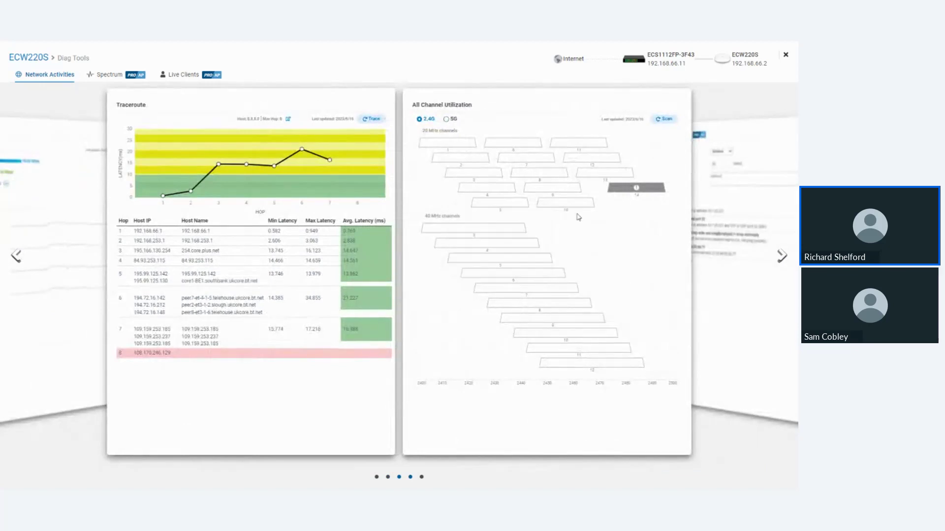
mouse_move(600, 327)
click(666, 120)
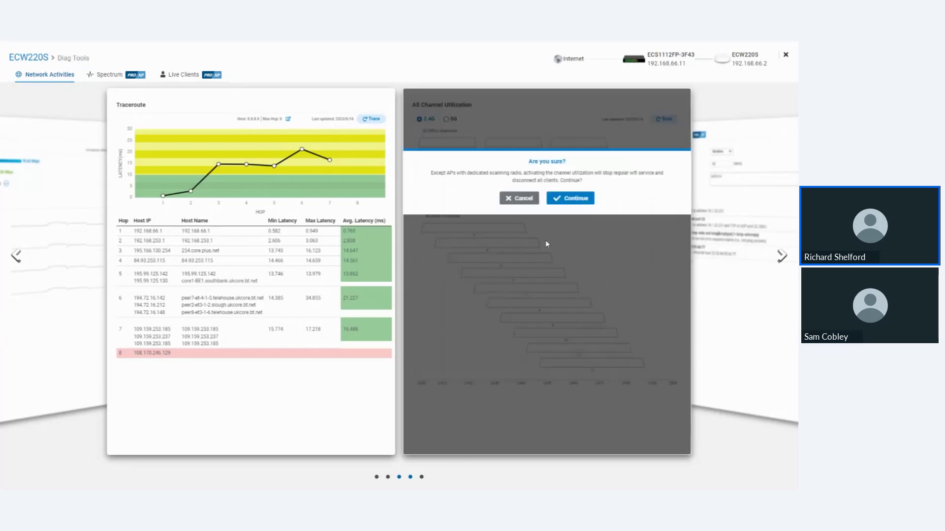
click(583, 203)
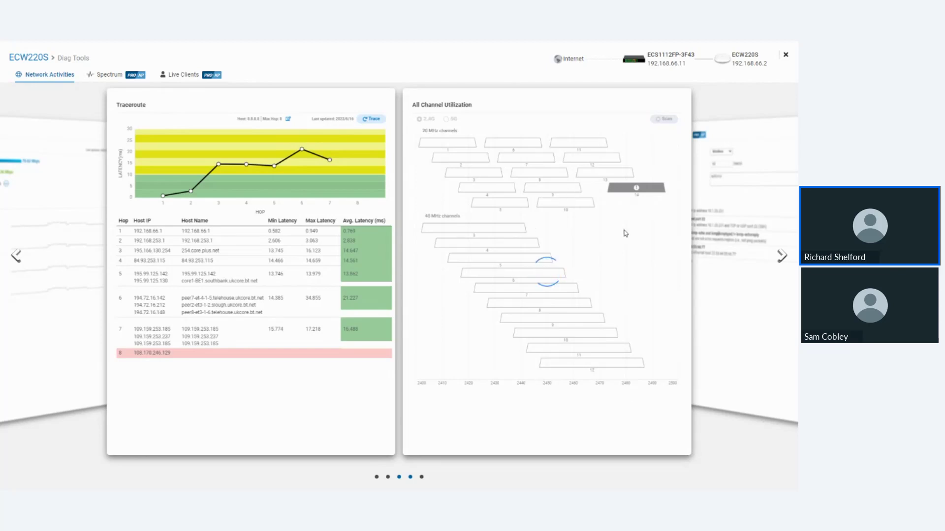
Step: Bring the Packet Capture tool into view and inspect the 5G channel utilization on the ECW220S
click(782, 256)
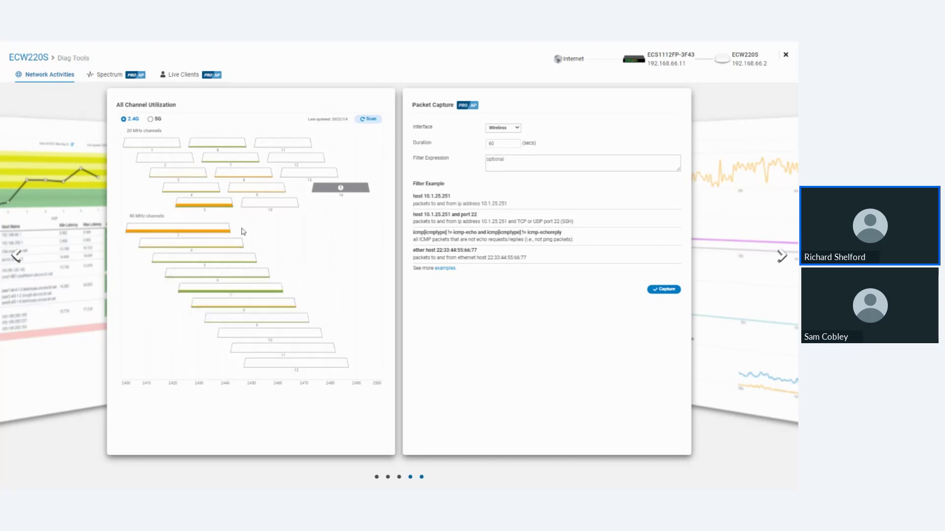
mouse_move(346, 193)
click(151, 119)
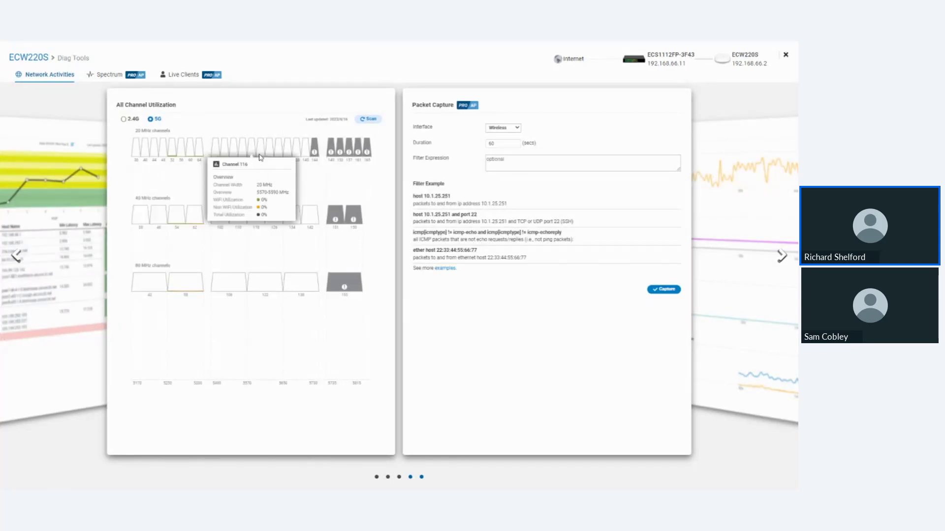
mouse_move(313, 153)
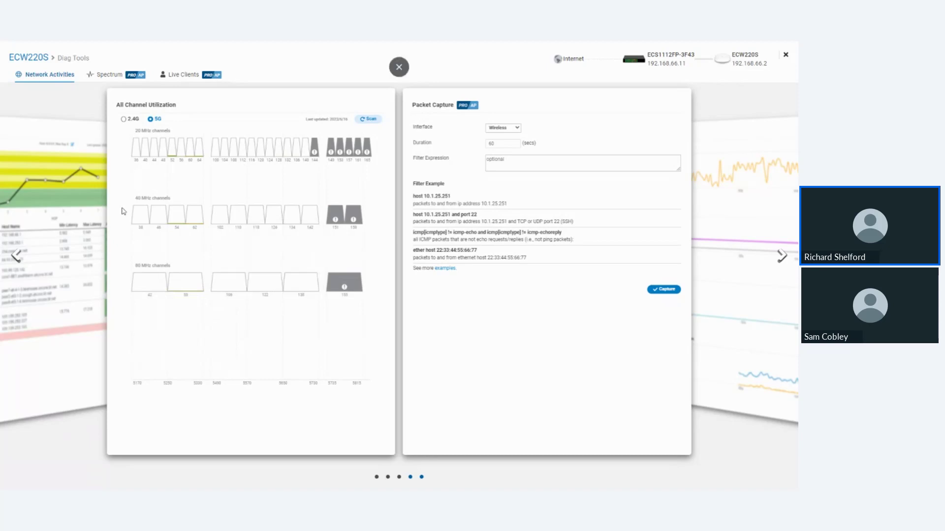
Step: View the ECW220S frequency spectrum and live clients pages, and close the diagnostic tools
click(110, 75)
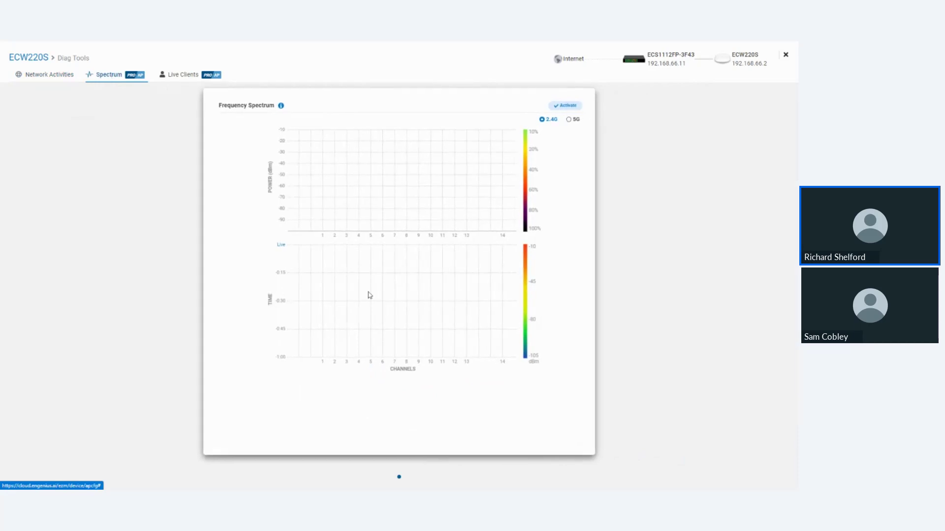
click(179, 75)
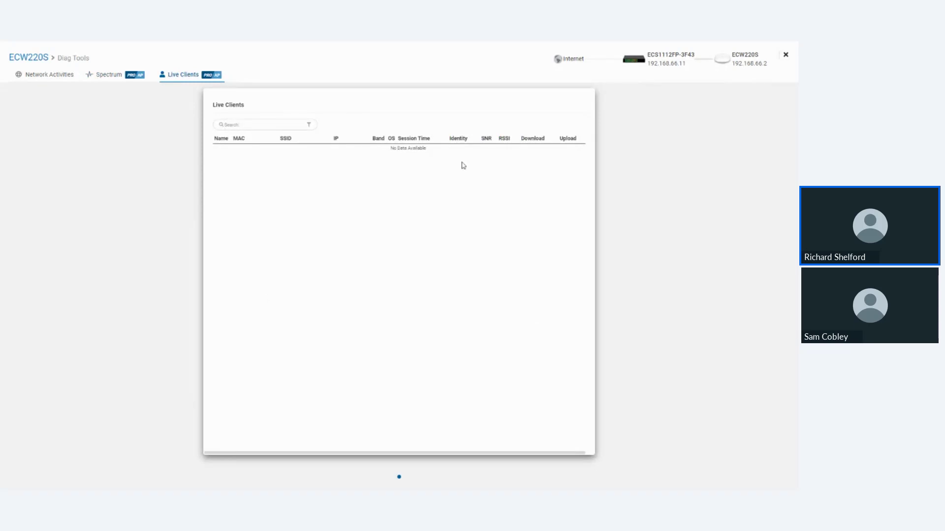
click(786, 55)
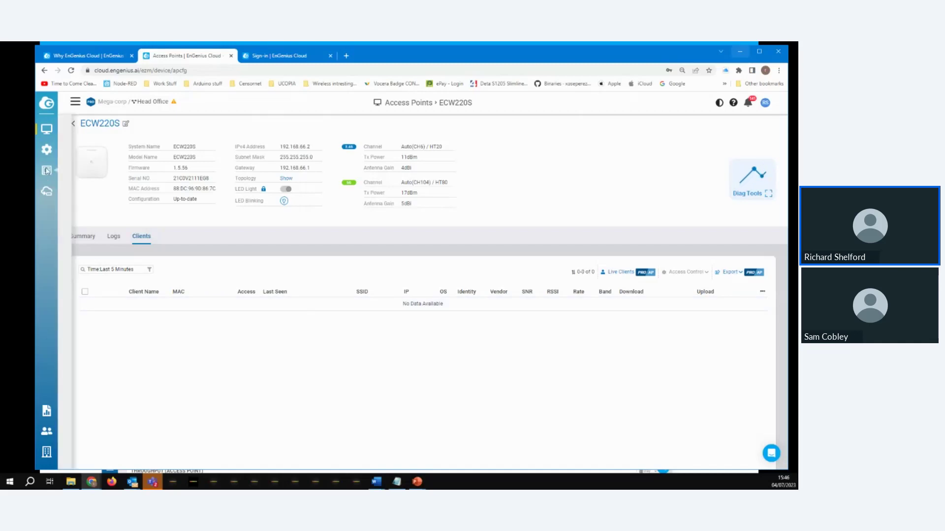
Step: Open the Head Office network topology and inspect the details of its switches and access points
mouse_move(48, 157)
mouse_move(47, 139)
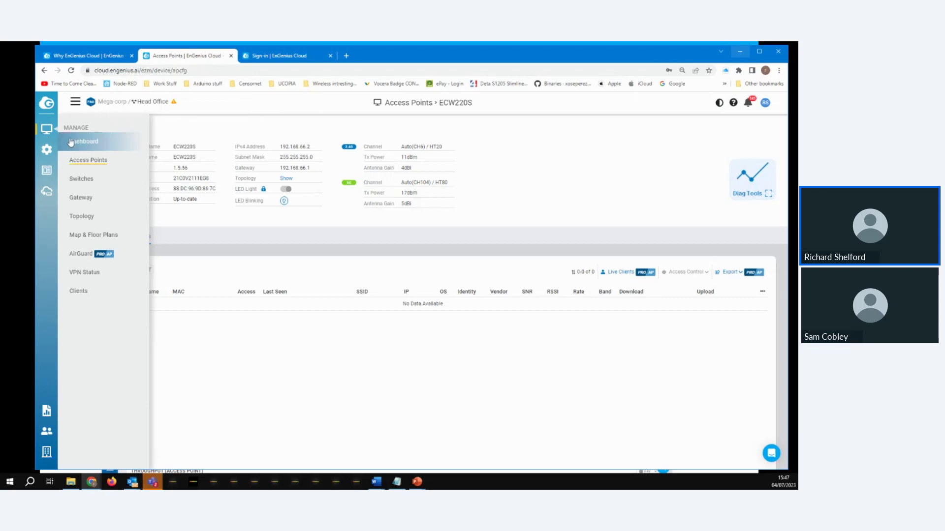
click(88, 220)
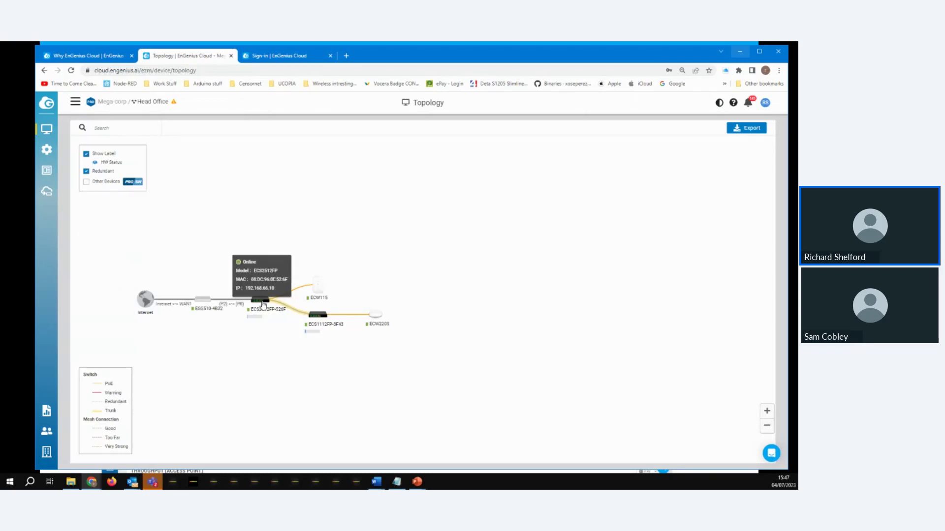
mouse_move(281, 309)
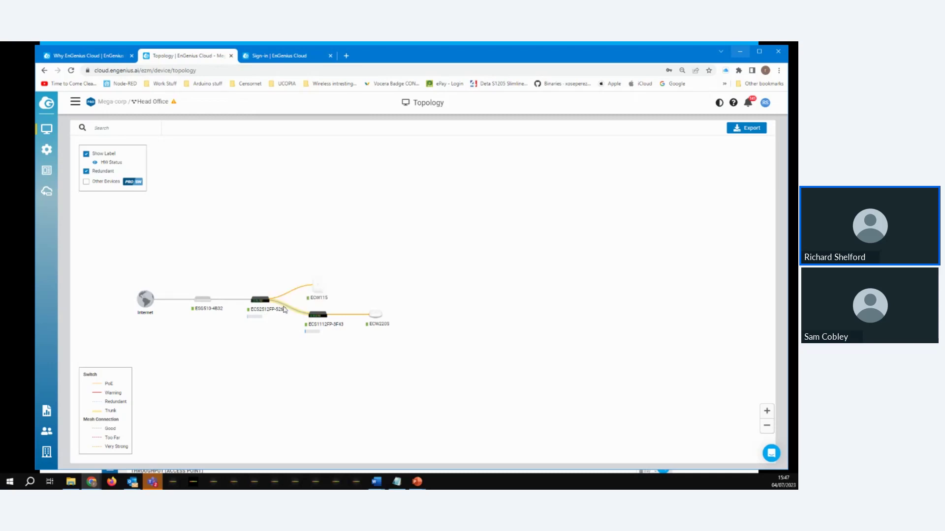
mouse_move(321, 289)
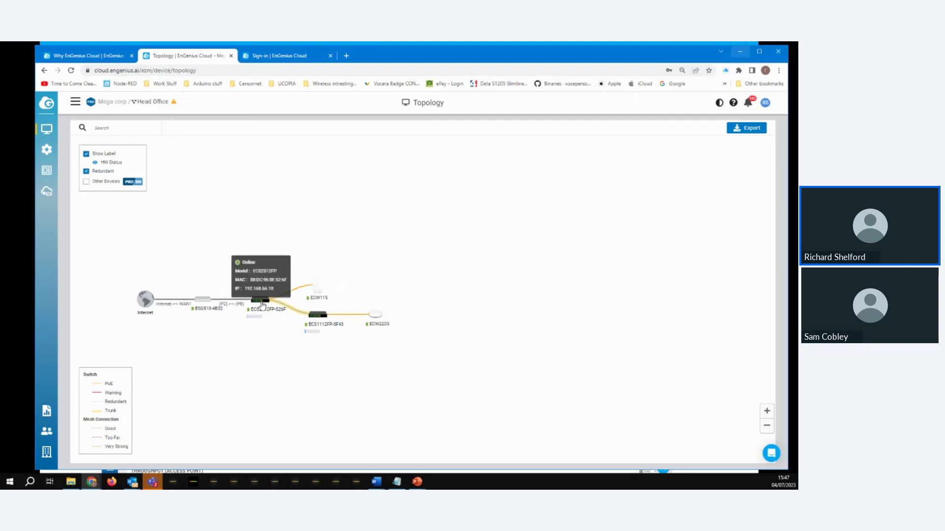
mouse_move(375, 318)
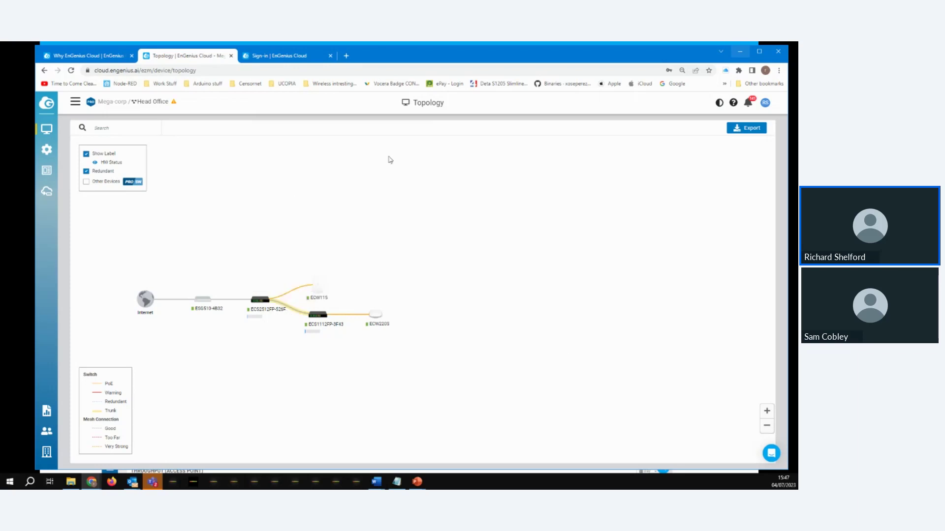
Step: Include other devices in the topology map, inspect the ICX7150-24P Router, and open the ECS2512FP-526F switch's details
click(86, 182)
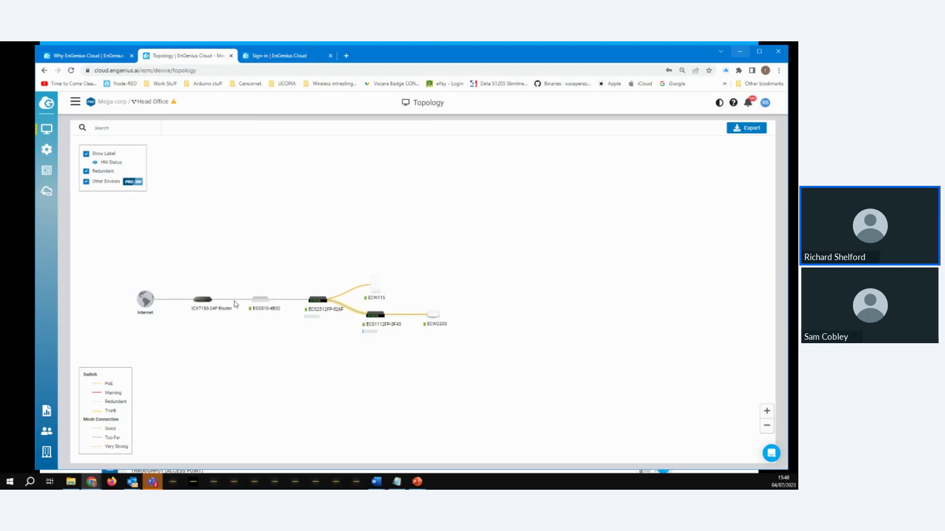
mouse_move(210, 306)
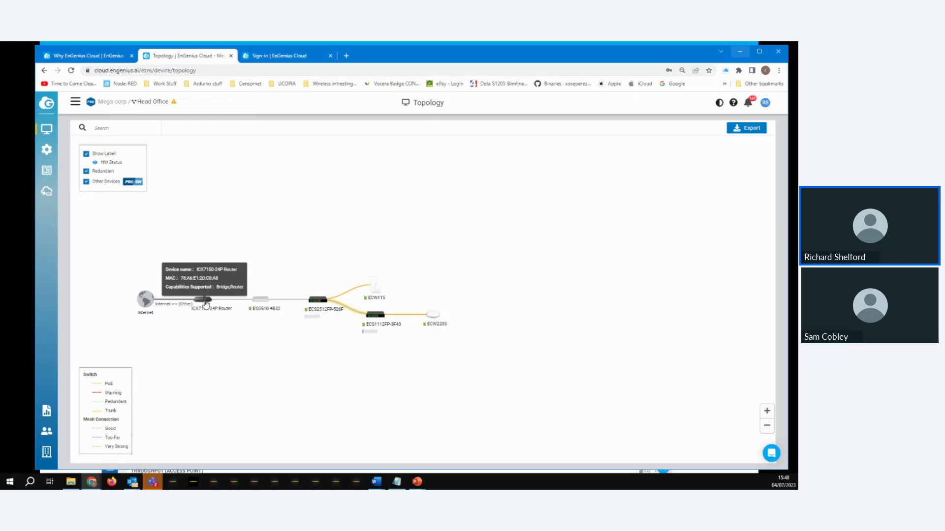
click(318, 301)
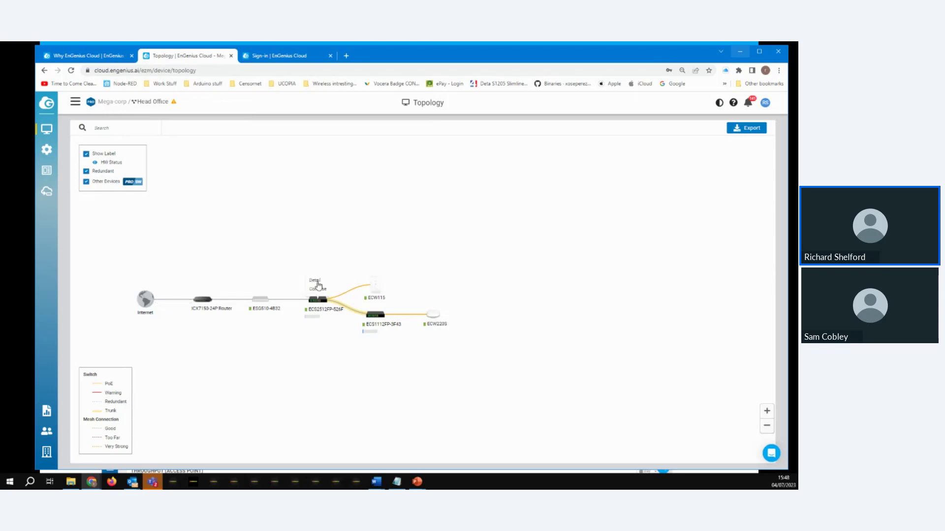
click(314, 281)
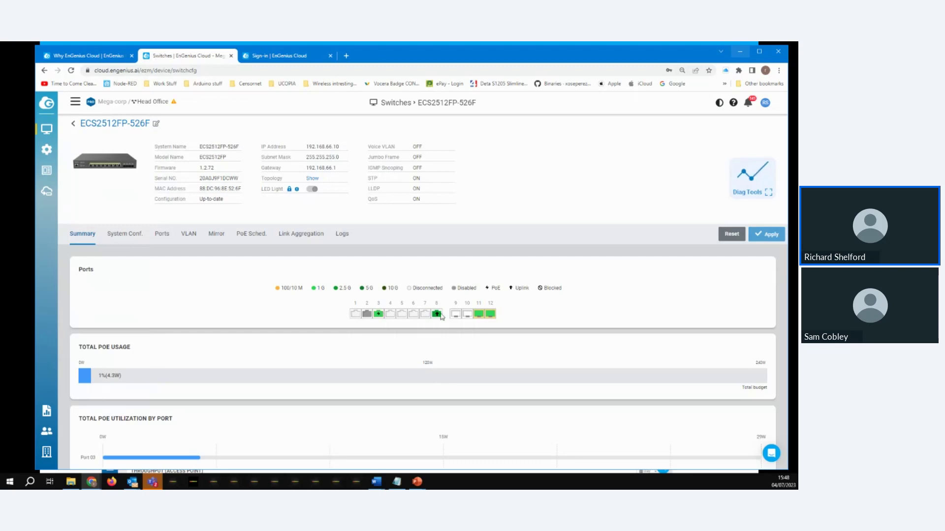
Step: Review the ECS2512FP-526F switch's port status, PoE usage, IP addressing and photo in its summary
mouse_move(380, 316)
scroll(149, 367, down, 4)
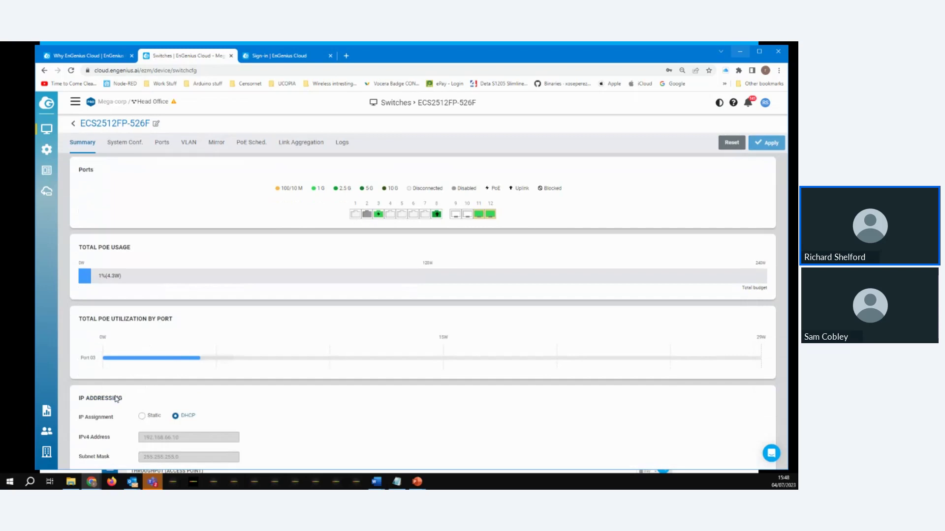
scroll(174, 396, down, 2)
mouse_move(184, 373)
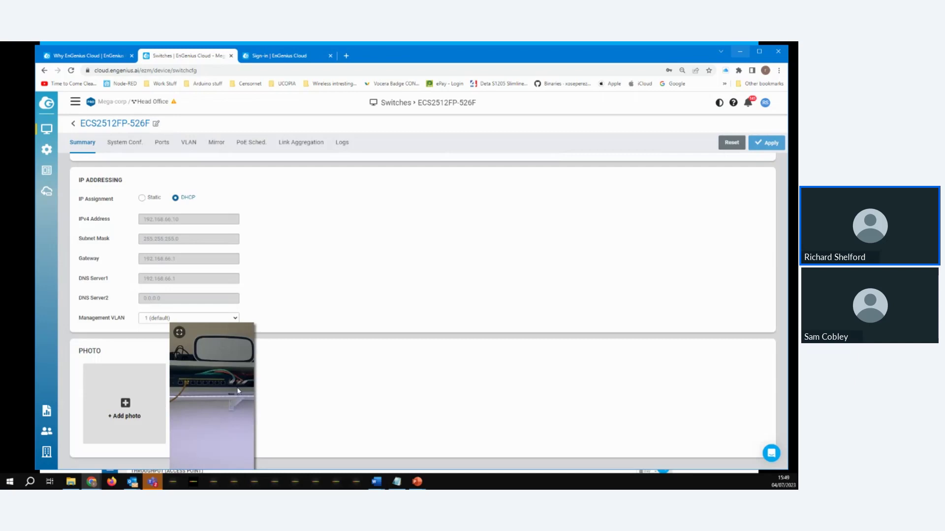
Step: Examine the switch's system configuration, from Spanning Tree, LLDP and Voice VLAN through QoS, IGMP snooping and jumbo frames
scroll(339, 411, up, 4)
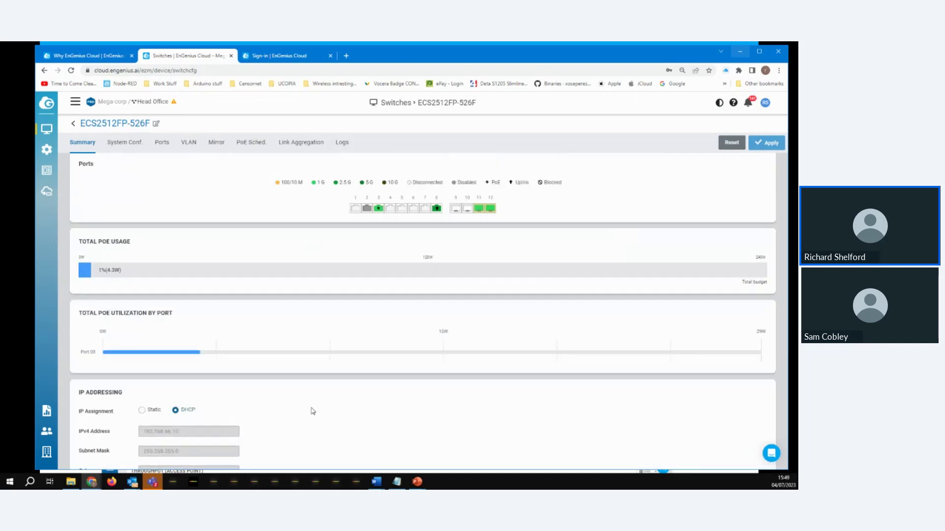
scroll(312, 411, up, 3)
click(125, 234)
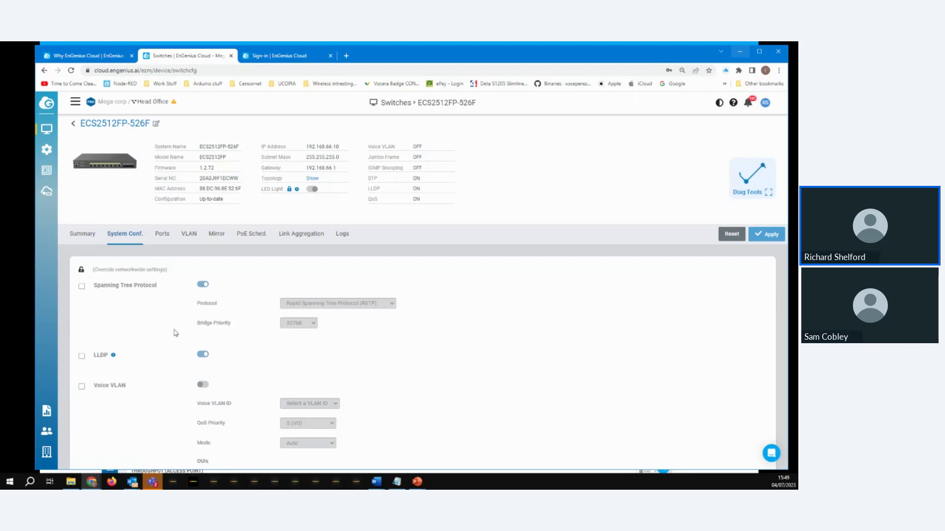
scroll(261, 369, down, 2)
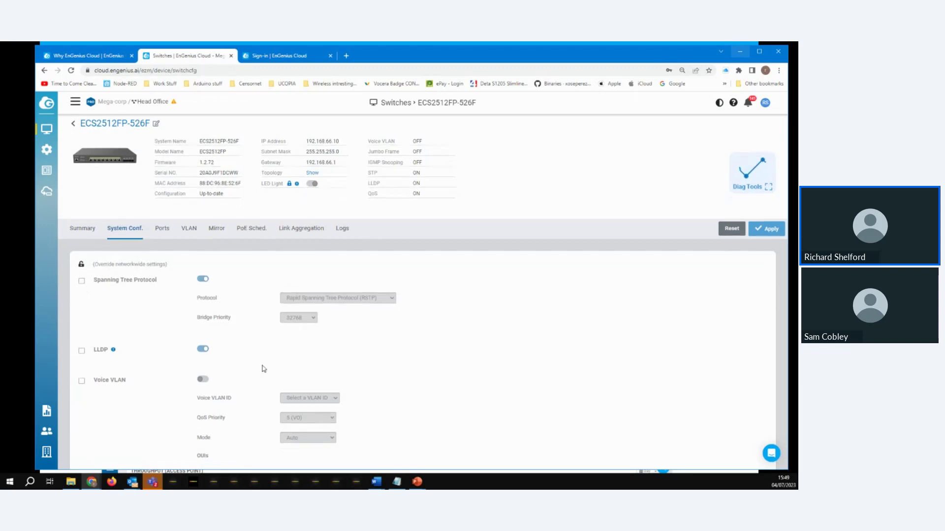
scroll(128, 327, down, 2)
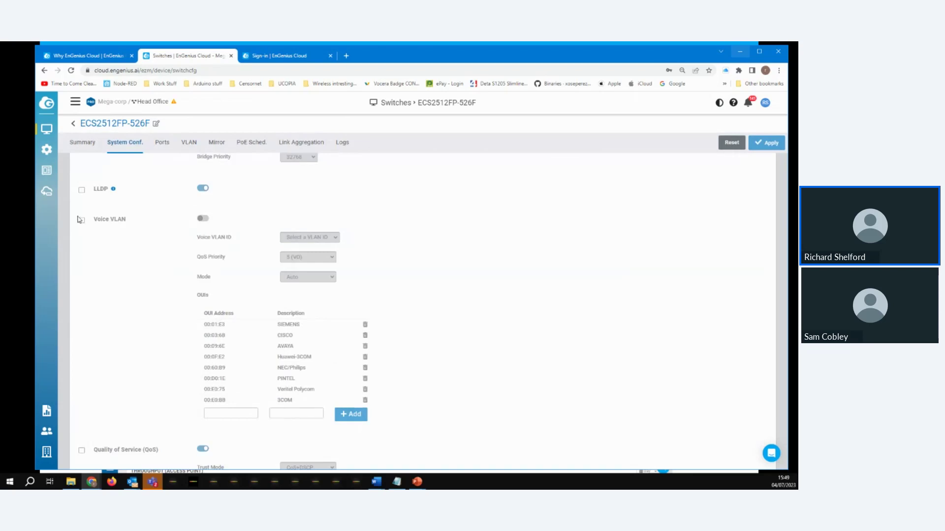
scroll(272, 375, down, 3)
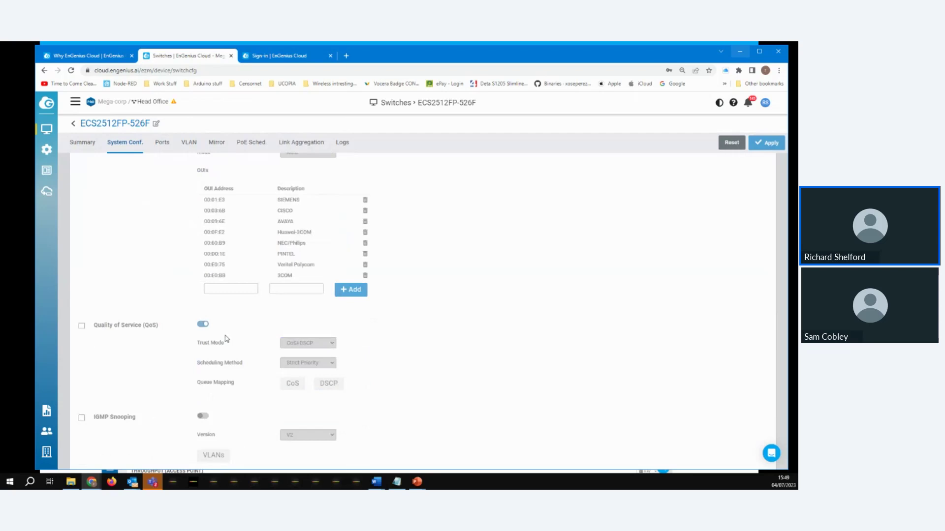
scroll(223, 345, down, 2)
scroll(106, 350, down, 1)
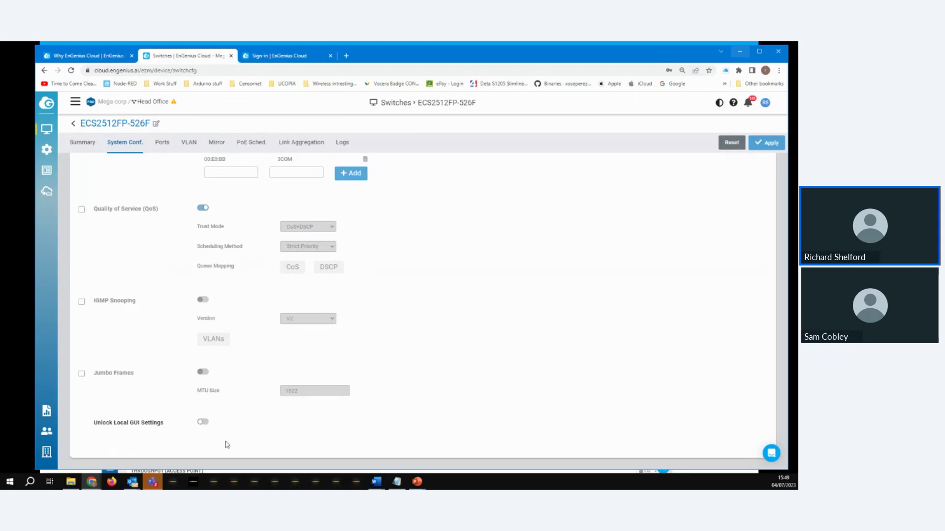
Step: Review the switch's port, VLAN and PoE schedule settings, and open its diagnostic tools
scroll(232, 411, up, 15)
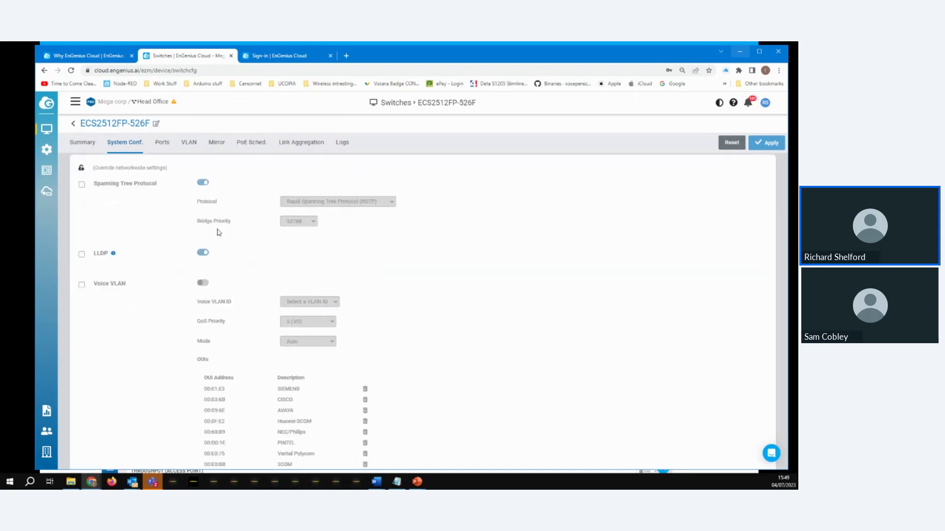
click(161, 234)
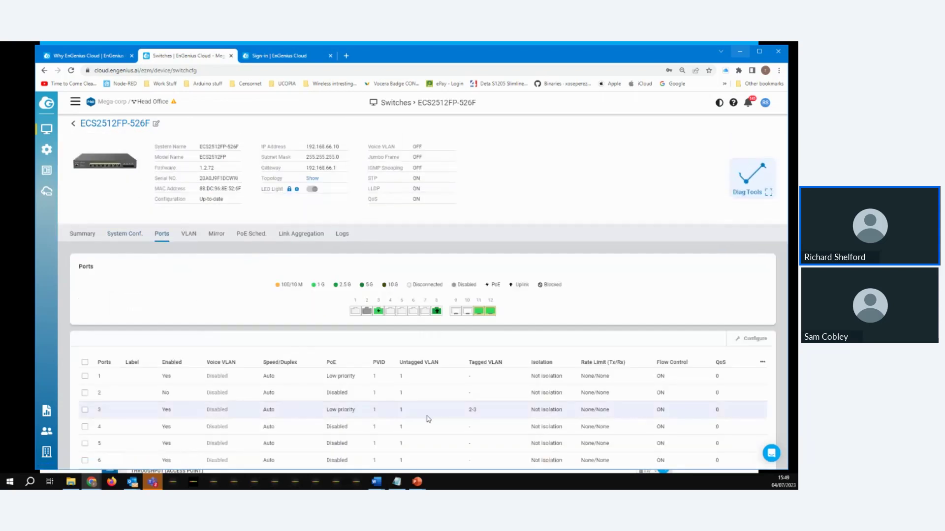
scroll(293, 417, down, 5)
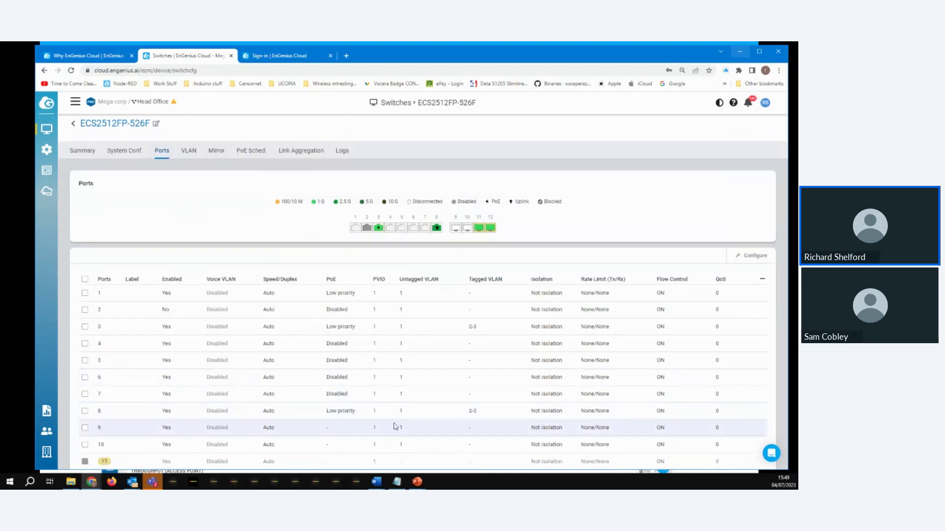
scroll(184, 294, up, 5)
click(188, 234)
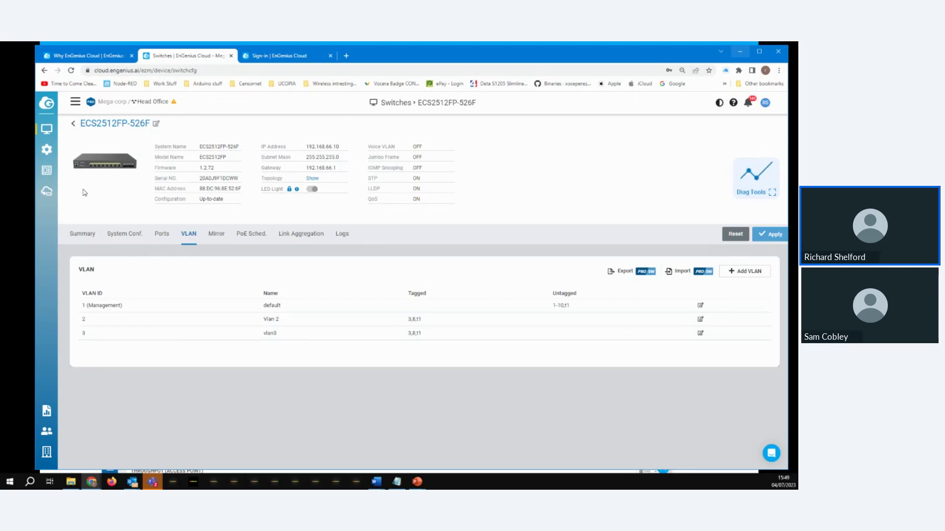
click(247, 241)
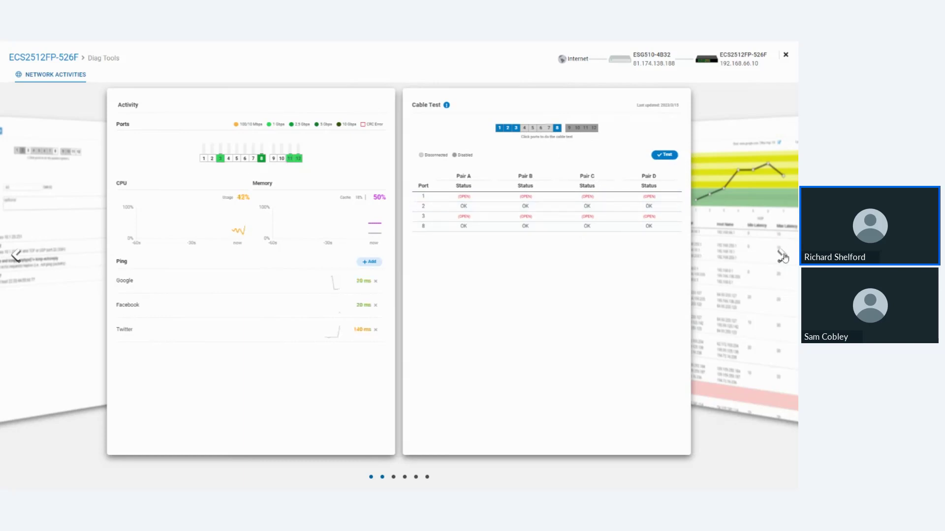
Step: Browse the switch's diagnostic tools through Traceroute, ARP Table and Client List to Packet Capture
click(782, 256)
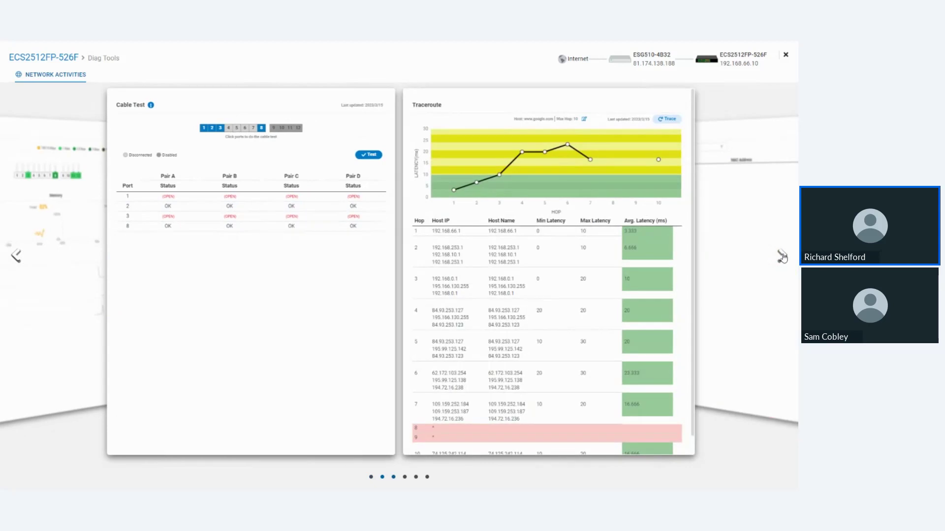
click(782, 256)
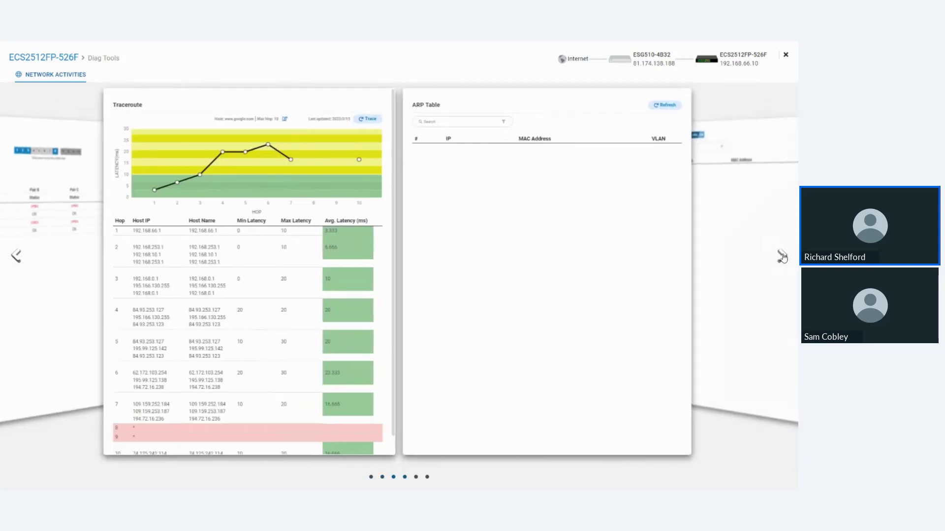
click(782, 256)
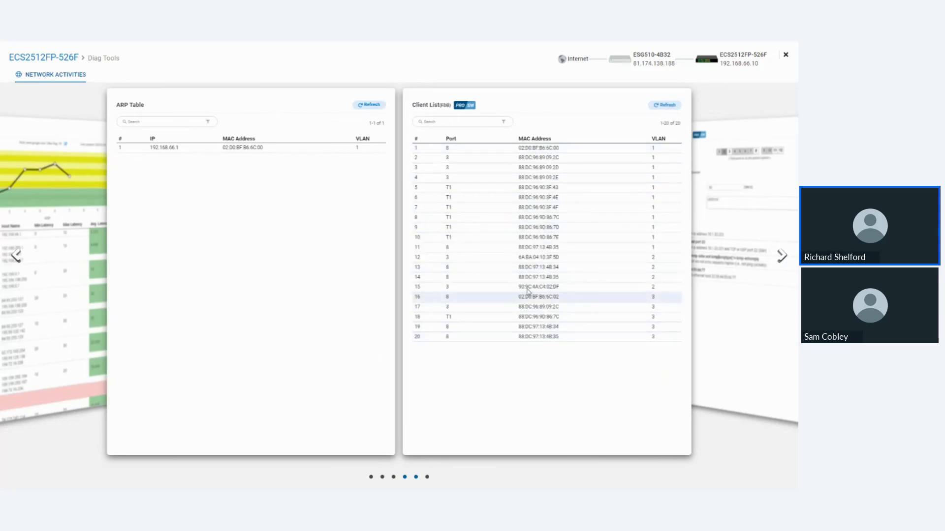
click(782, 257)
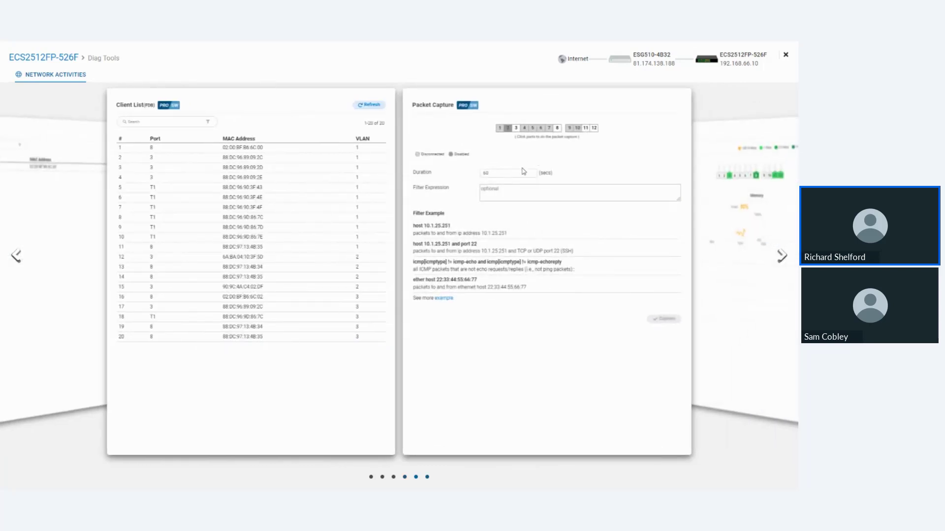
Step: Check the switch's live Activity diagnostics, including the traffic on port 8, and close the diagnostic tools
click(781, 256)
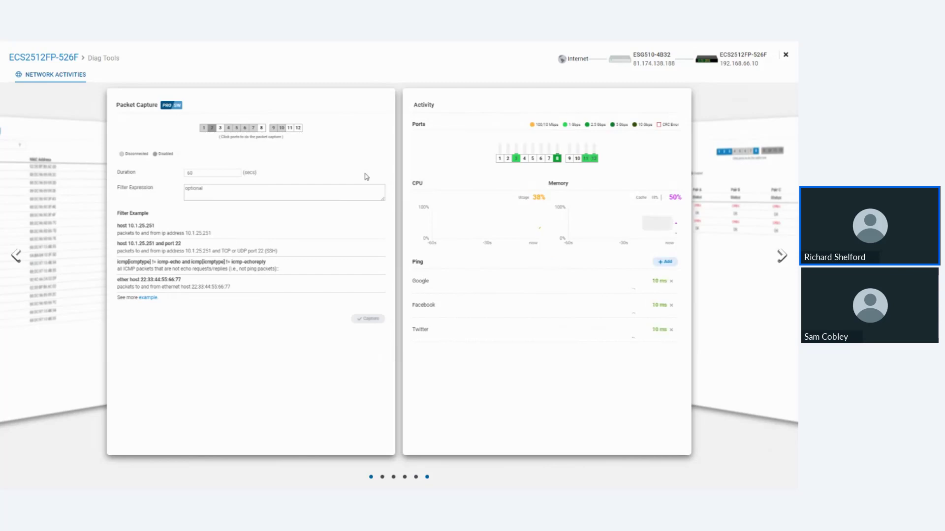
mouse_move(556, 166)
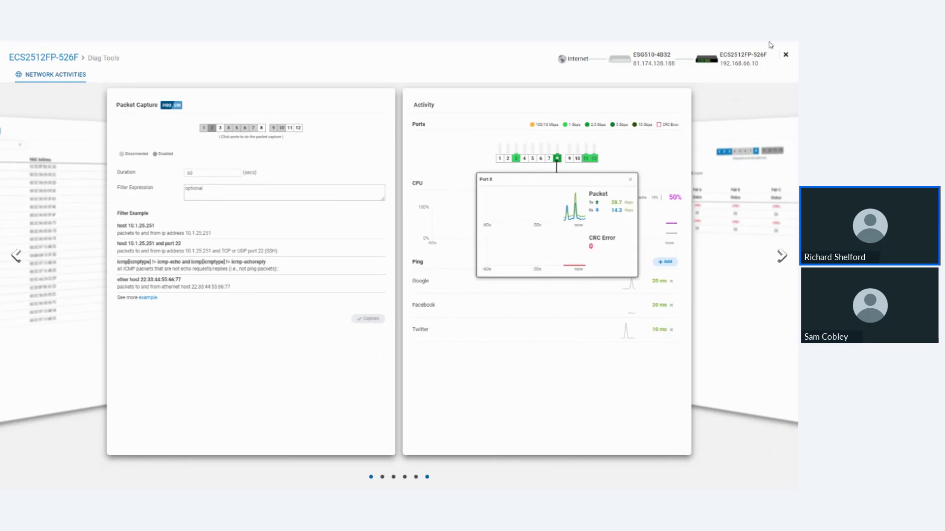
click(786, 54)
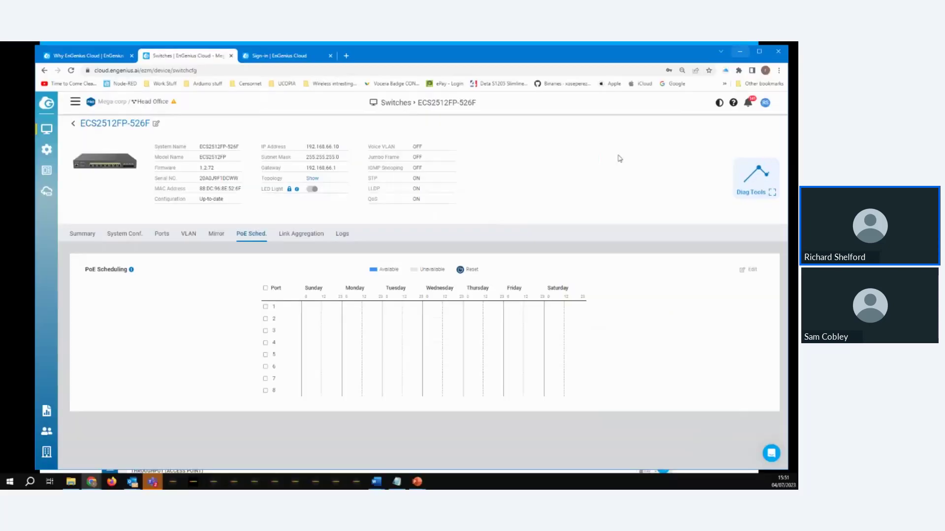
Step: Open Map & Floor Plans, locate the Mega Corp HQ building on the map and view its 3rd Floor plan
mouse_move(54, 152)
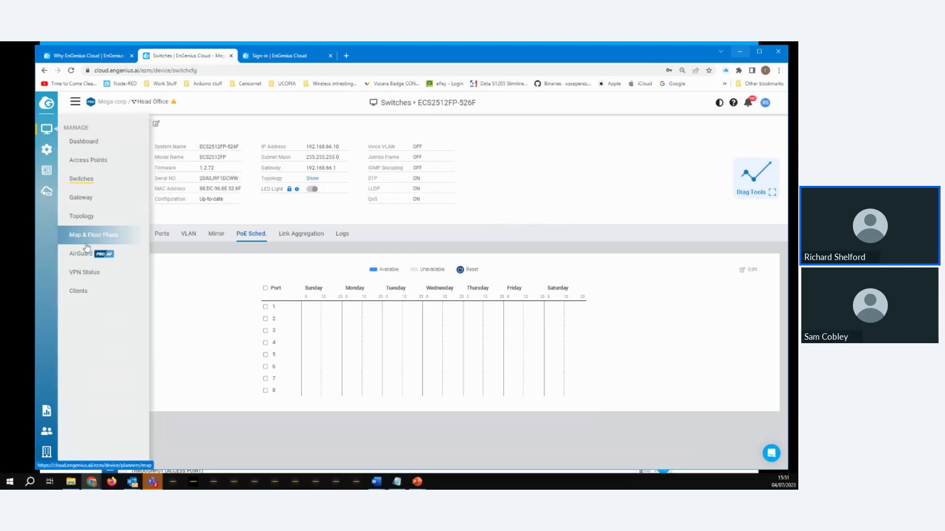
click(85, 245)
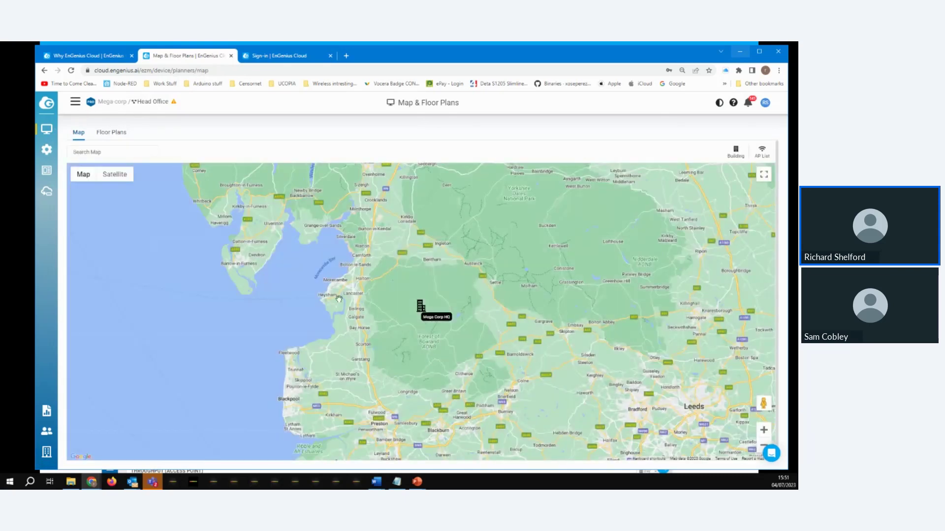
scroll(419, 310, up, 1)
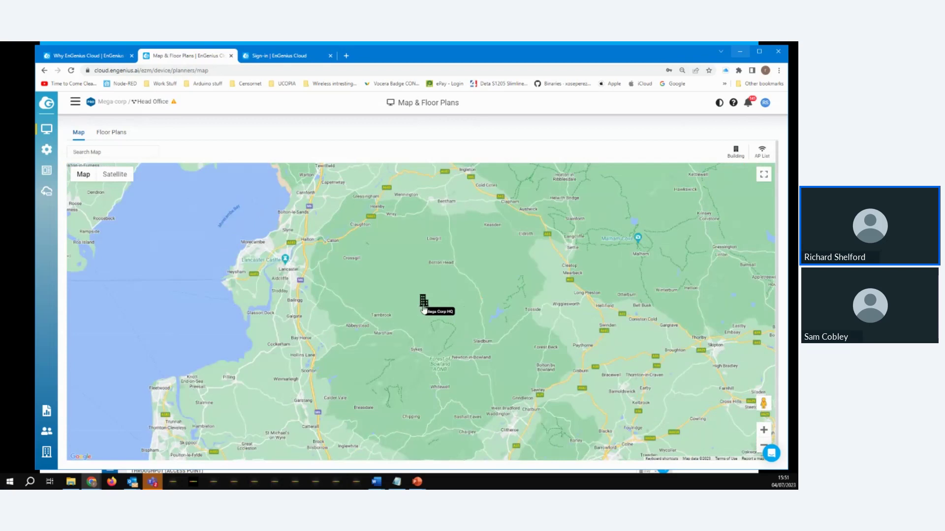
click(421, 306)
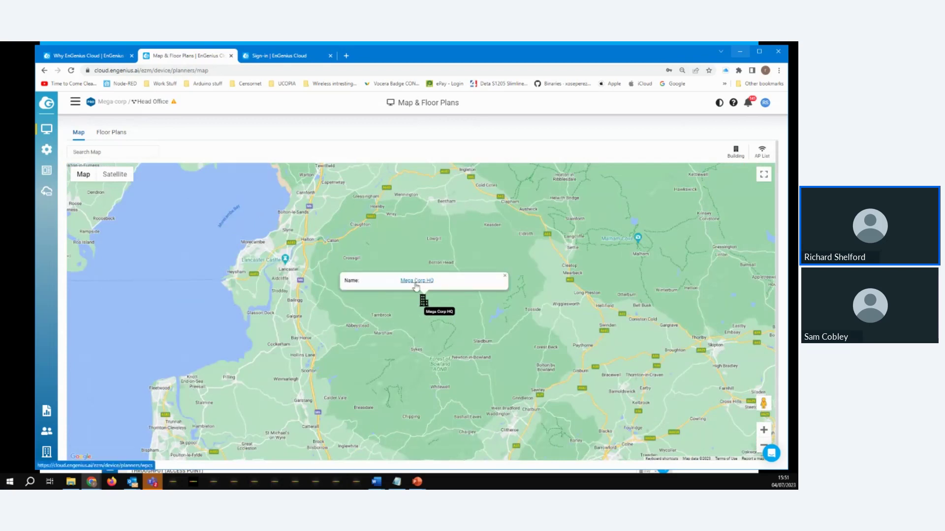
click(420, 303)
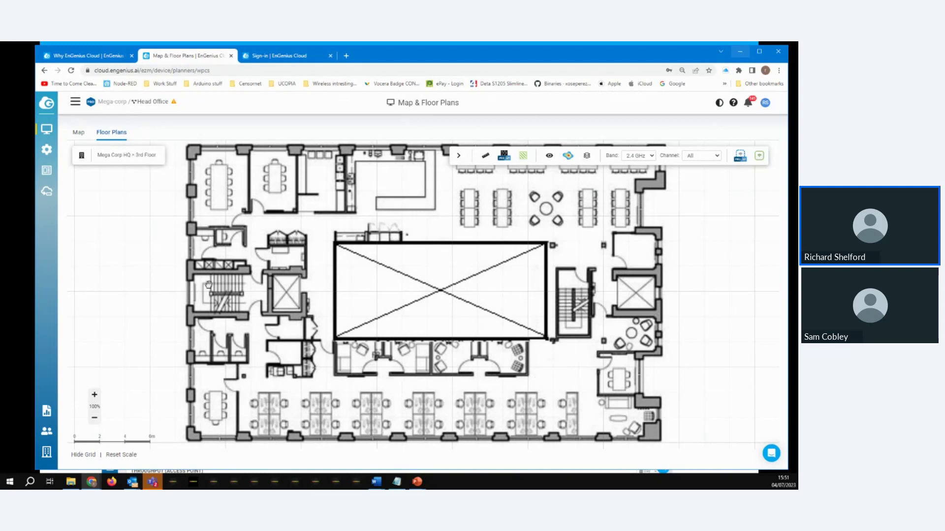
Step: Open AirGuard and review its enable and containment settings, scanning APs, and rogue and whitelist rules
click(75, 104)
mouse_move(47, 129)
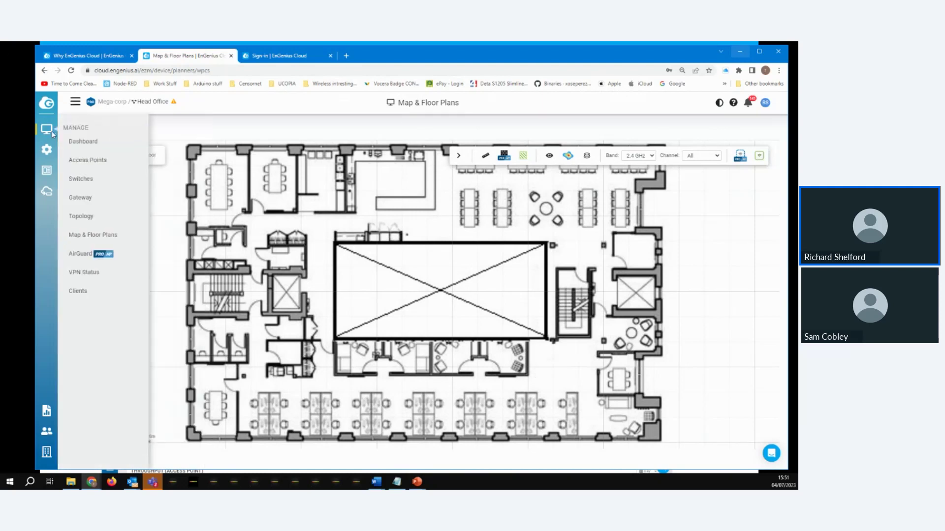
click(82, 260)
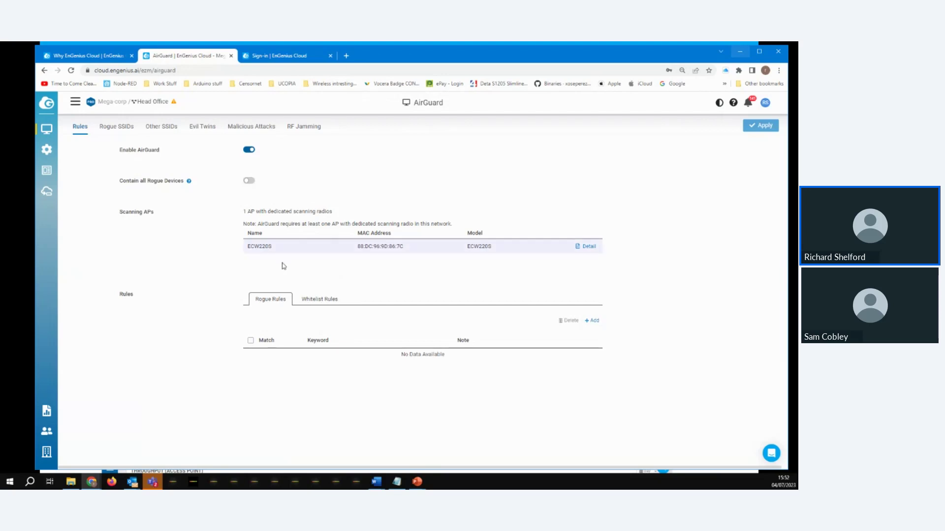
Step: Review AirGuard's detection lists for Rogue SSIDs, Other SSIDs, Evil Twins and Malicious Attacks
click(118, 128)
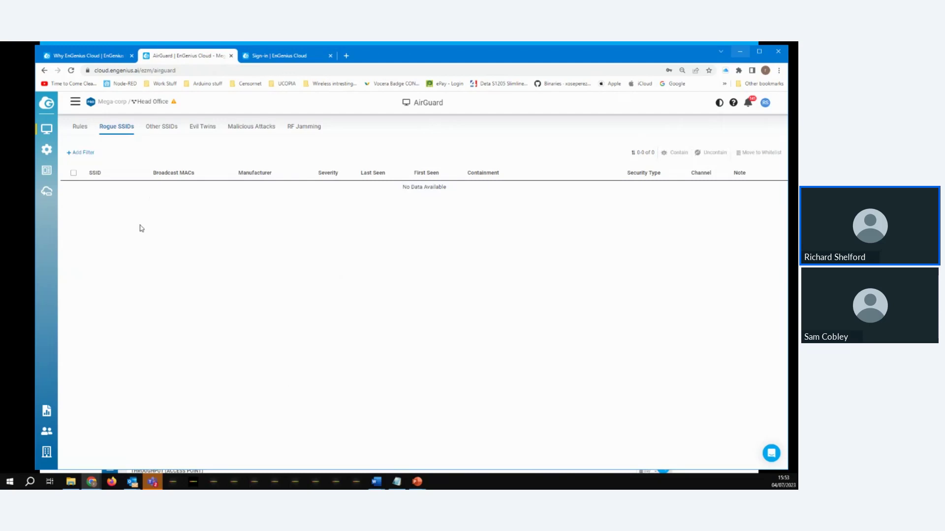
click(160, 129)
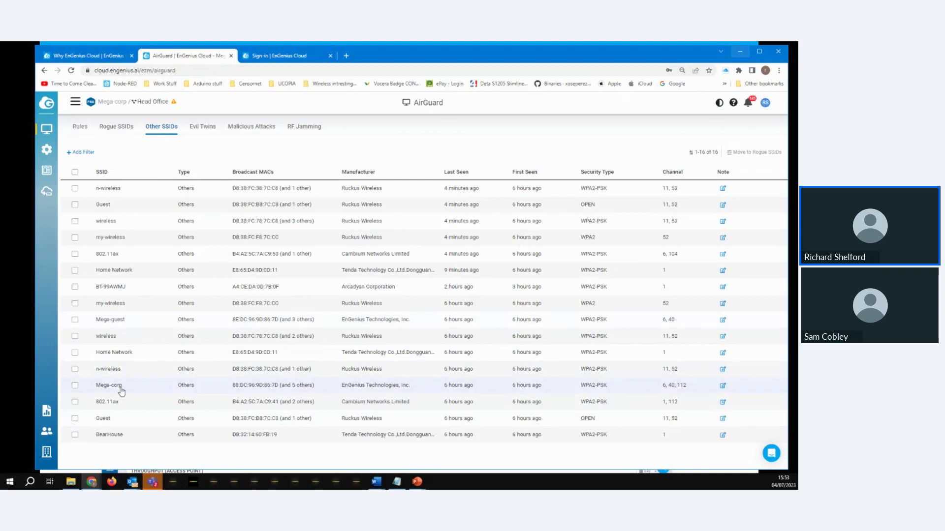
mouse_move(459, 392)
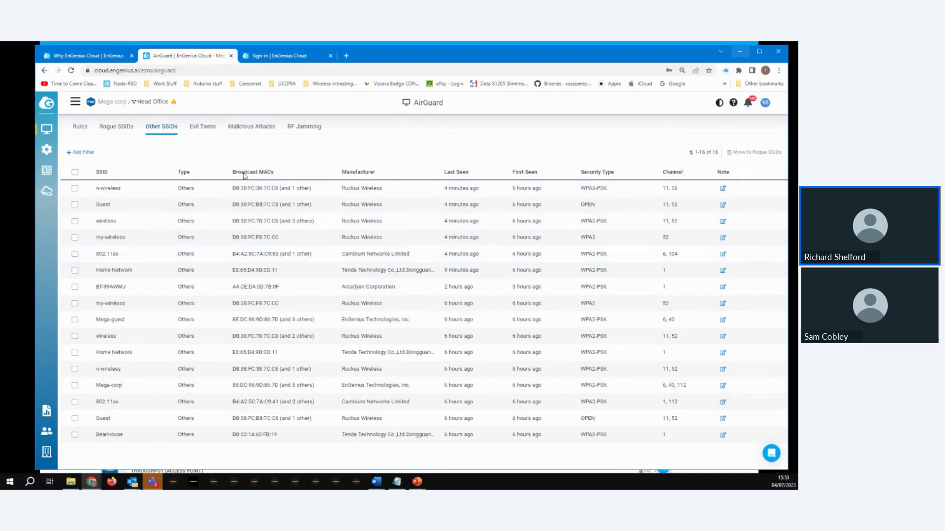
click(208, 131)
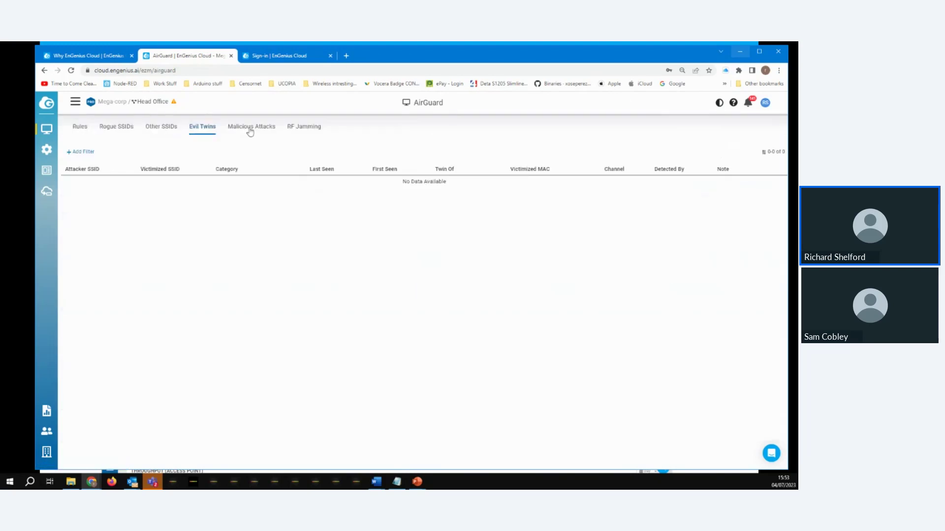
click(250, 130)
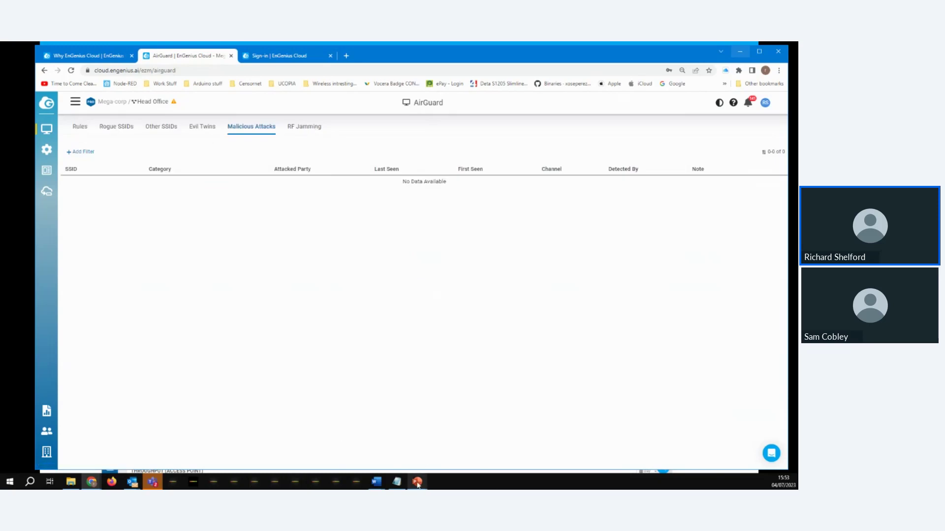
Step: Switch to the PowerPoint slide show and advance to the Hierarchy View slide, revealing its hierarchy view explanation
mouse_move(419, 484)
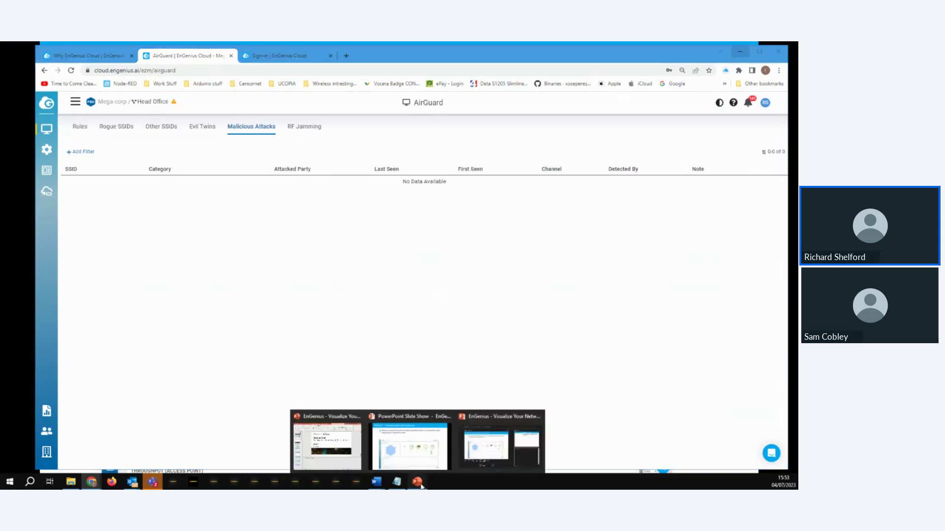
click(425, 458)
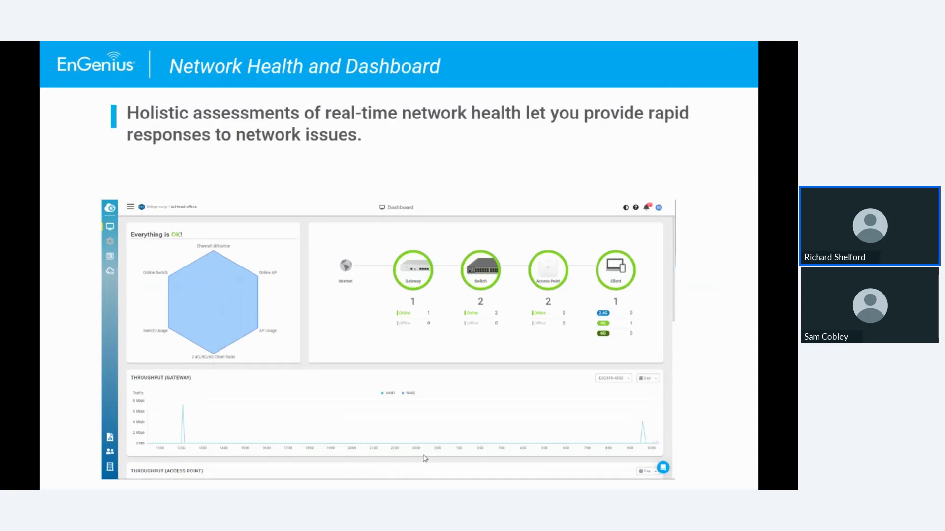
click(426, 457)
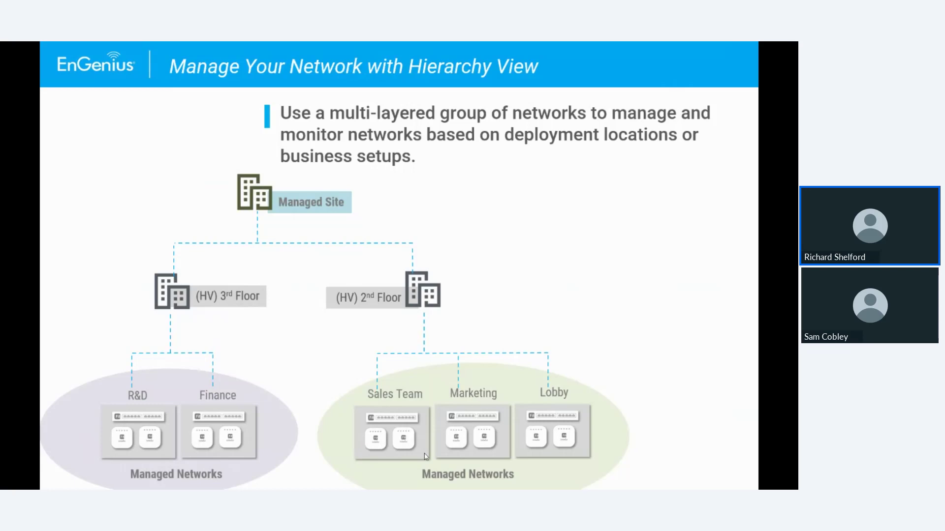
click(426, 457)
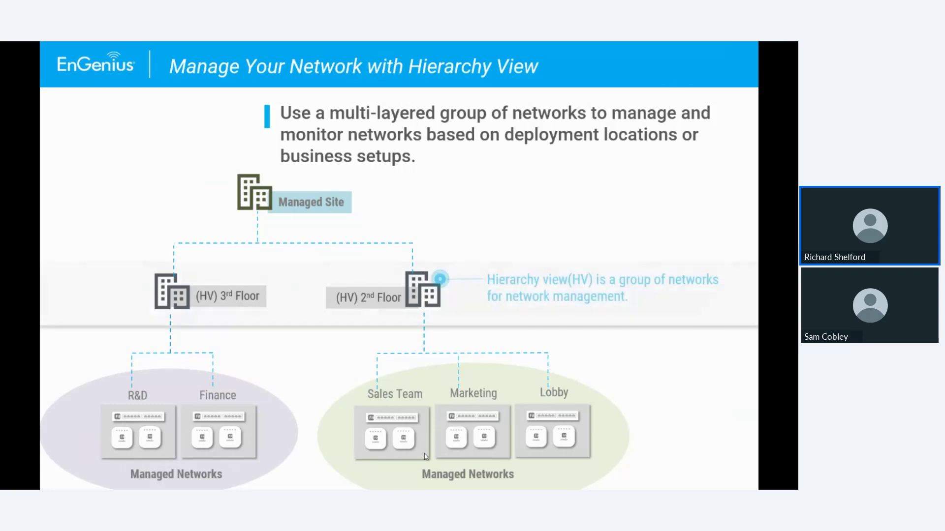